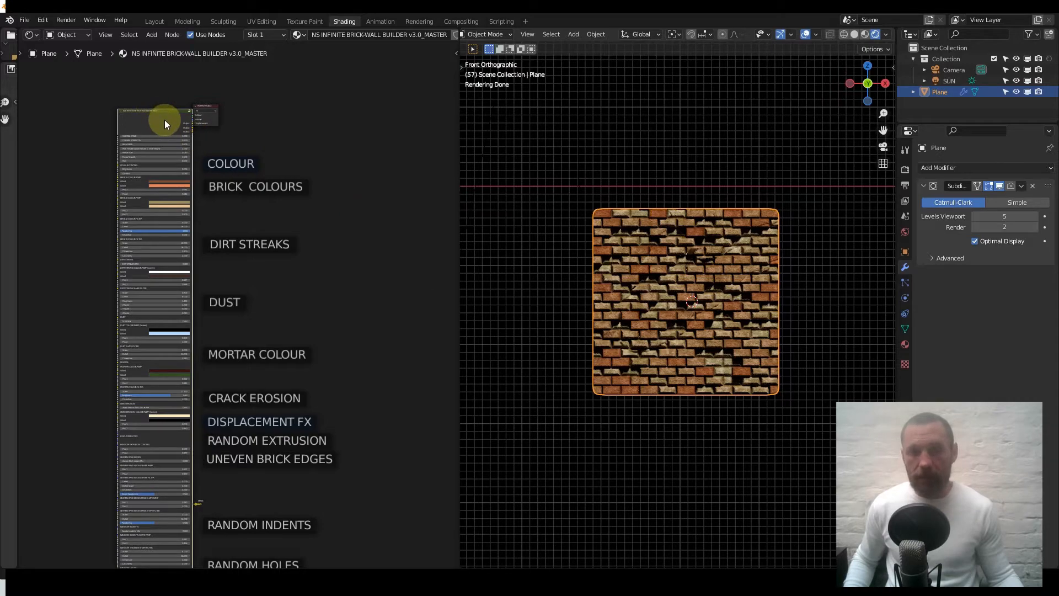
Open the NS The Infinite Brick-wall Builder v3.0 node group to reach its internal brick nodes.
scroll(225, 160, up, 10)
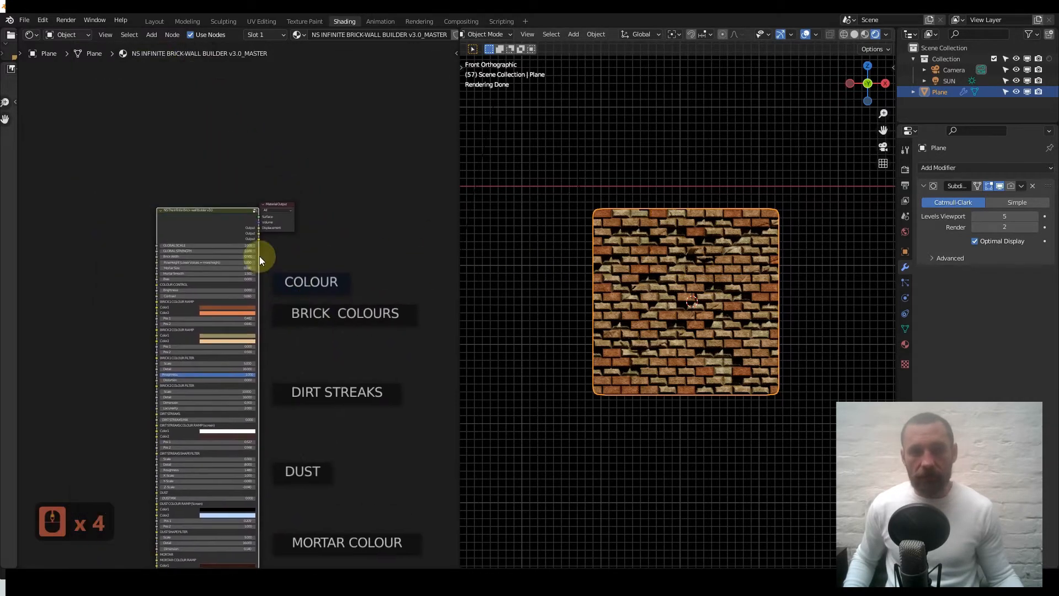
scroll(258, 249, up, 2)
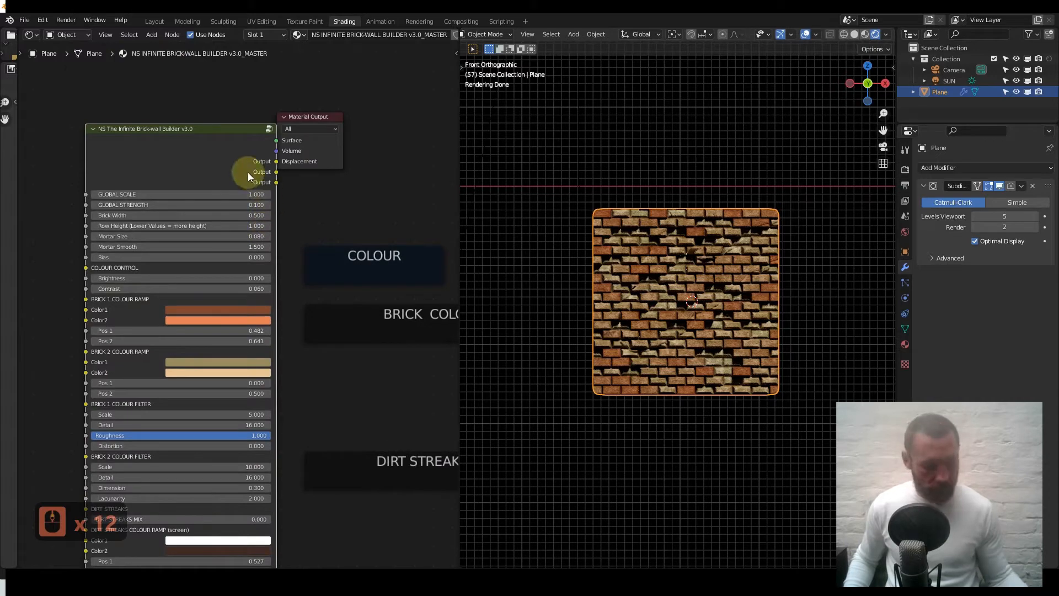
key(Tab)
scroll(227, 246, down, 5)
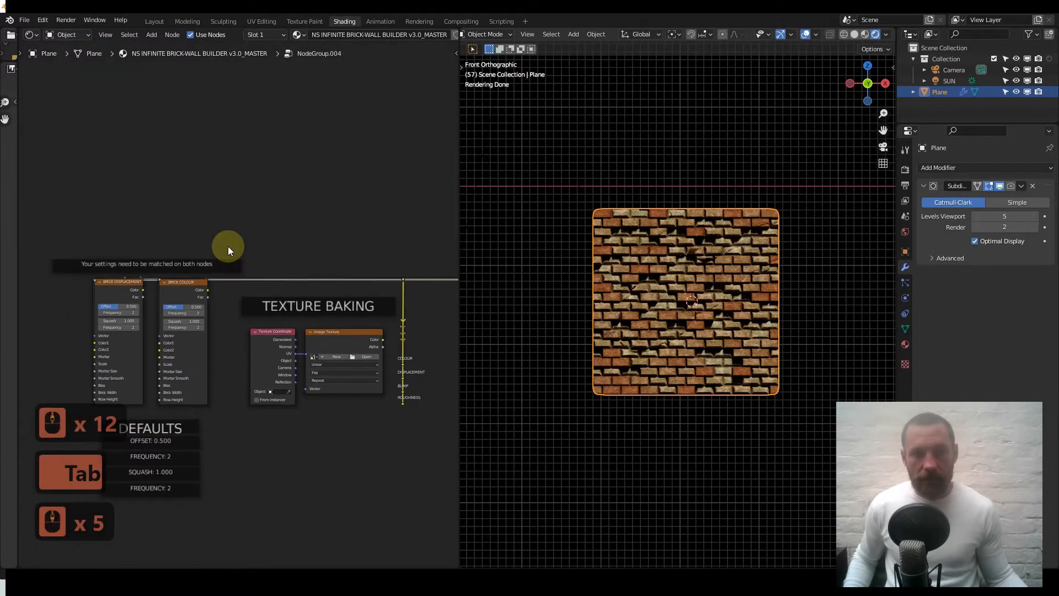
key(ctrl+Tab)
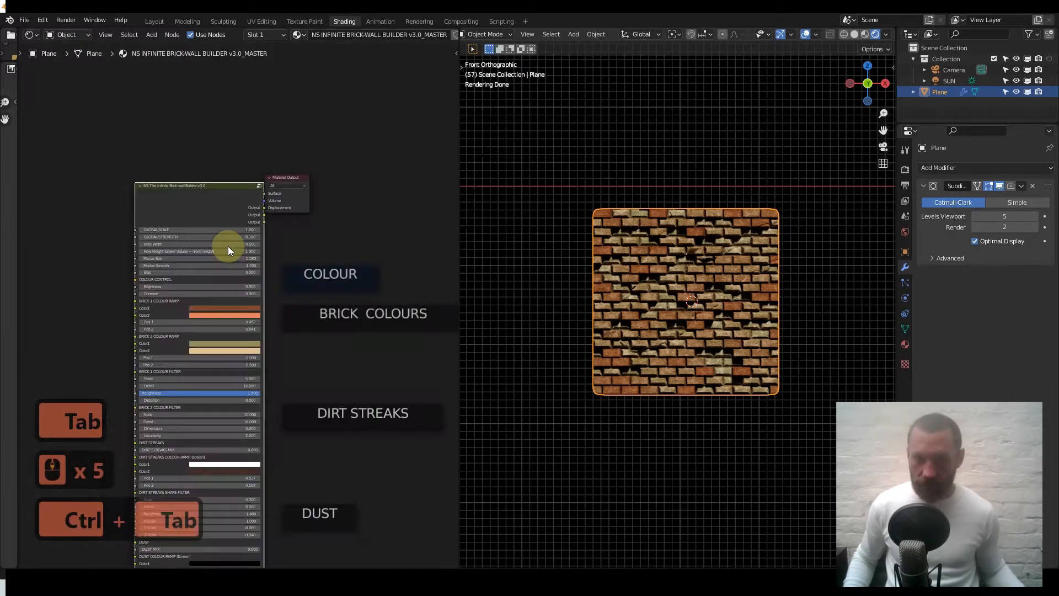
key(Tab)
middle_drag(236, 267, 269, 134)
scroll(245, 243, up, 2)
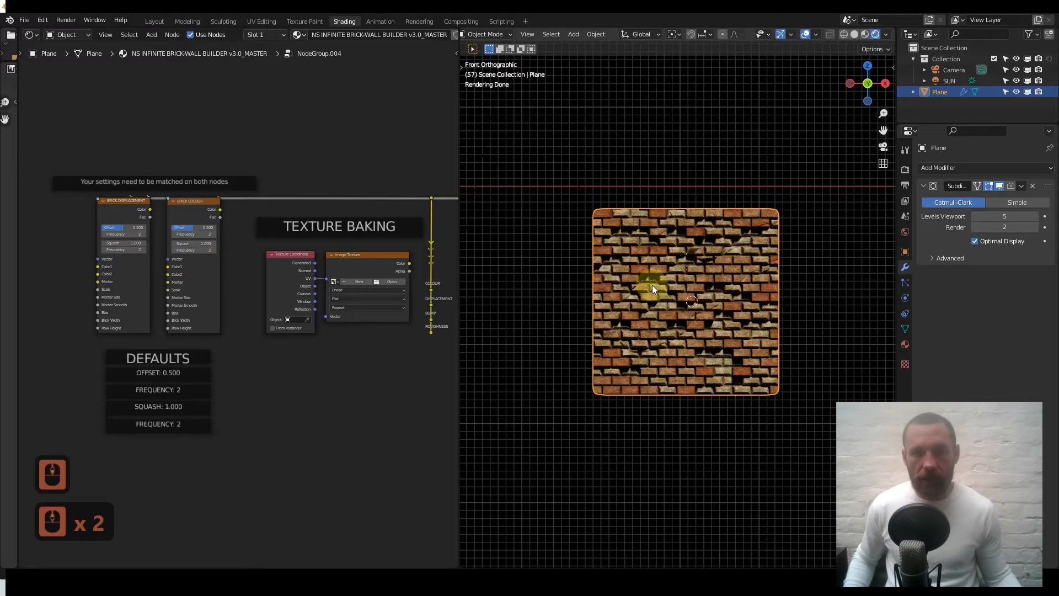
Set the Offset of the Brick Displacement node to 0.8.
scroll(664, 287, up, 1)
scroll(664, 286, up, 2)
middle_drag(133, 221, 190, 208)
scroll(98, 214, up, 1)
scroll(189, 147, up, 5)
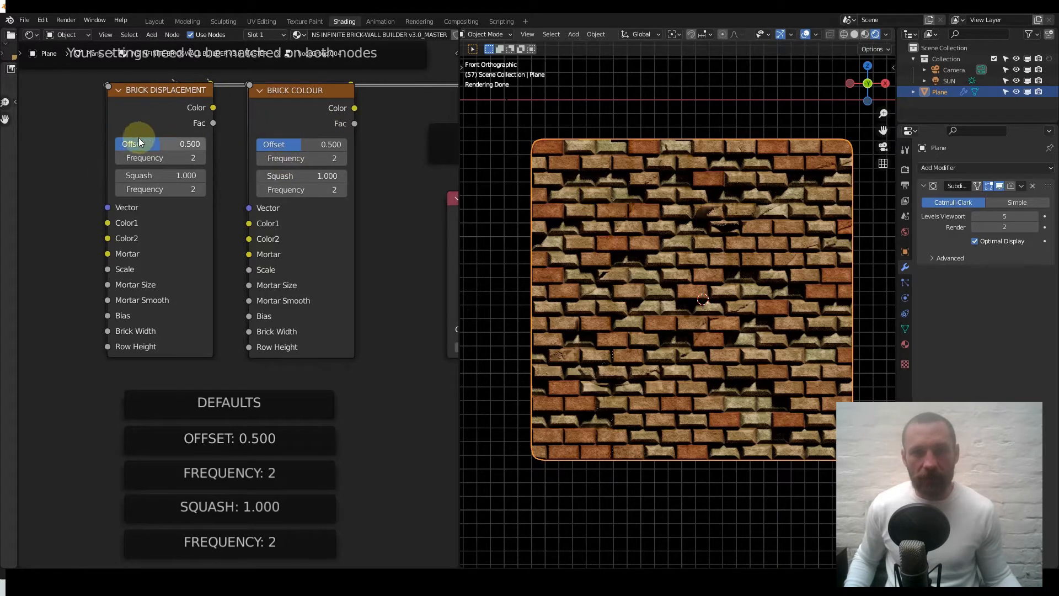
middle_drag(207, 181, 210, 249)
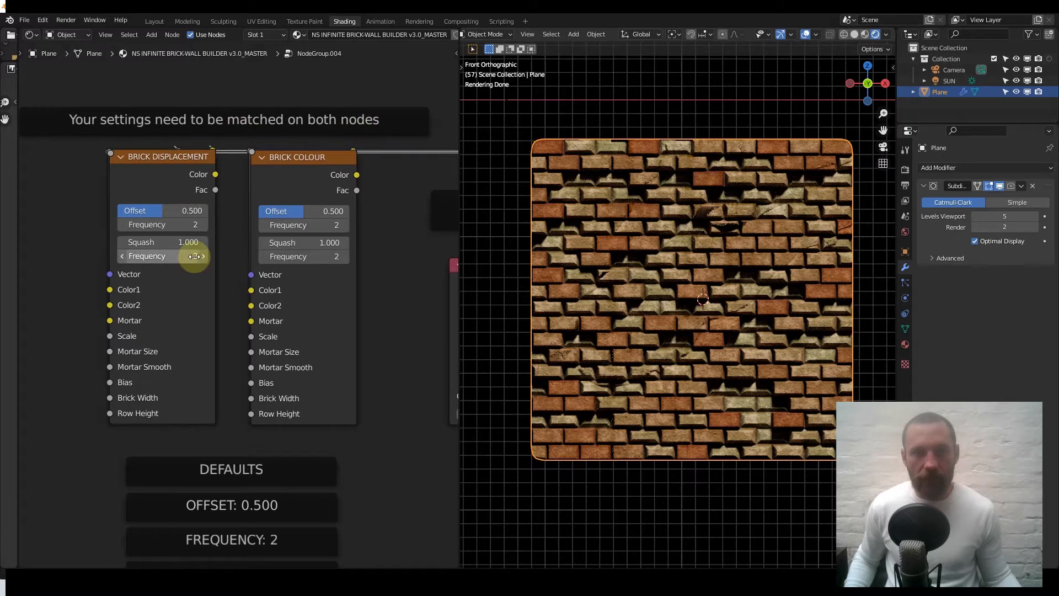
middle_drag(189, 256, 190, 204)
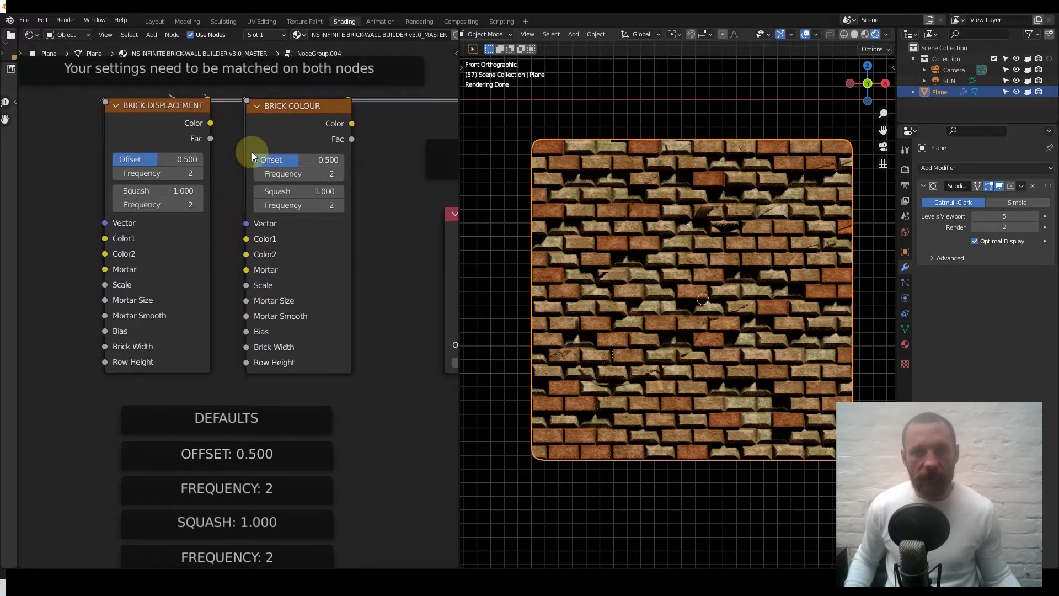
click(163, 159)
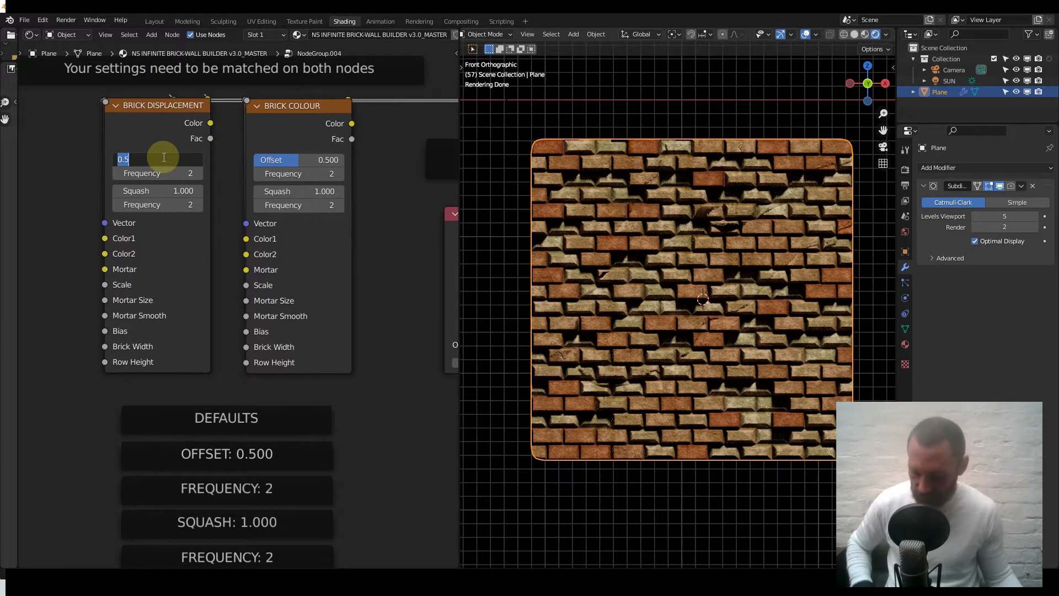
text(.8)
key(Return)
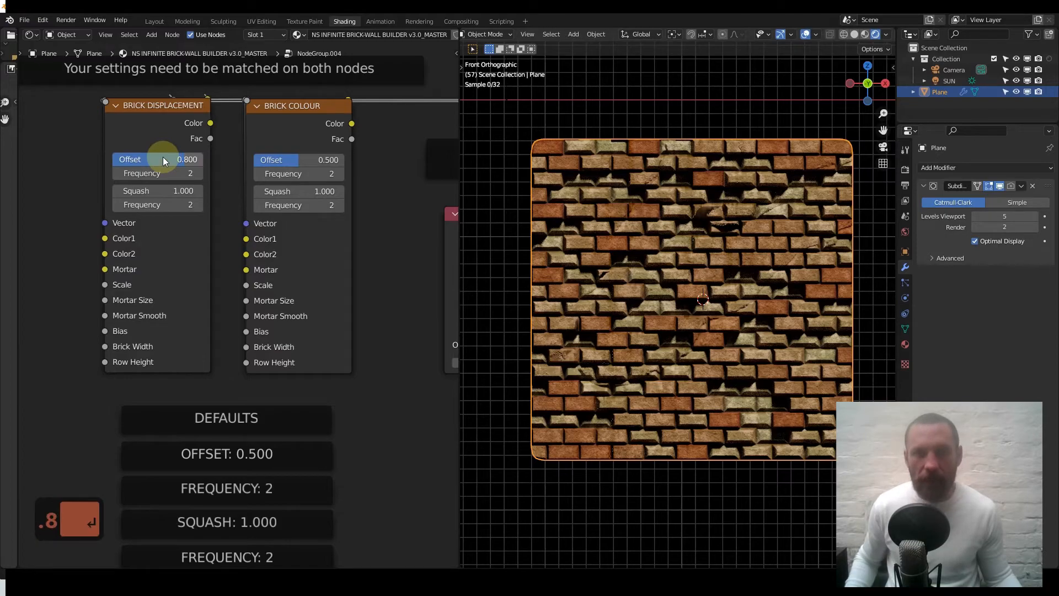
Match the Brick Colour node to the displacement node by setting its Offset to 0.8.
scroll(573, 249, up, 4)
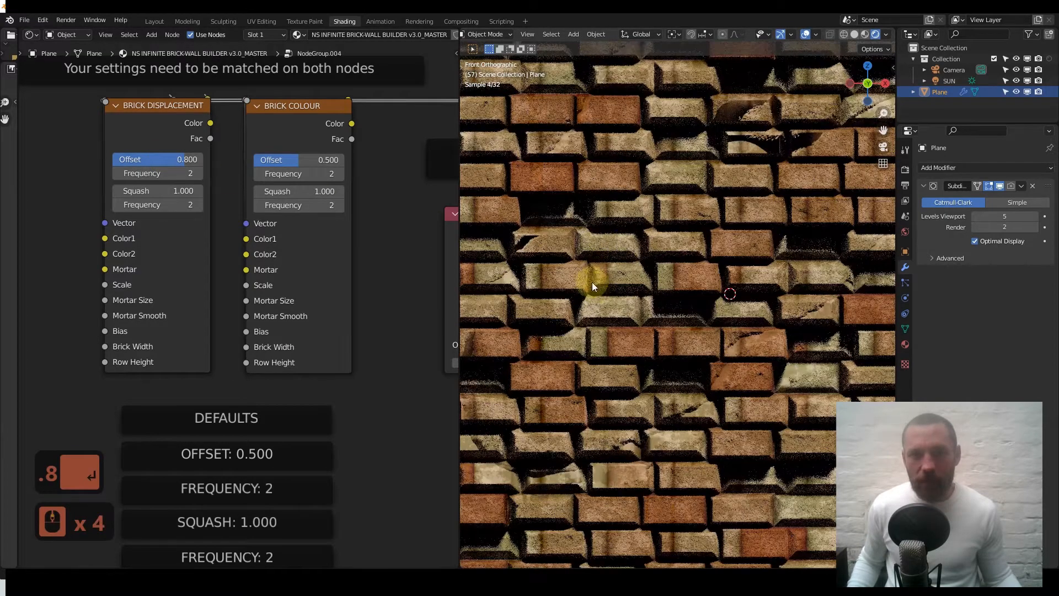
scroll(594, 251, down, 3)
click(319, 163)
text(.8)
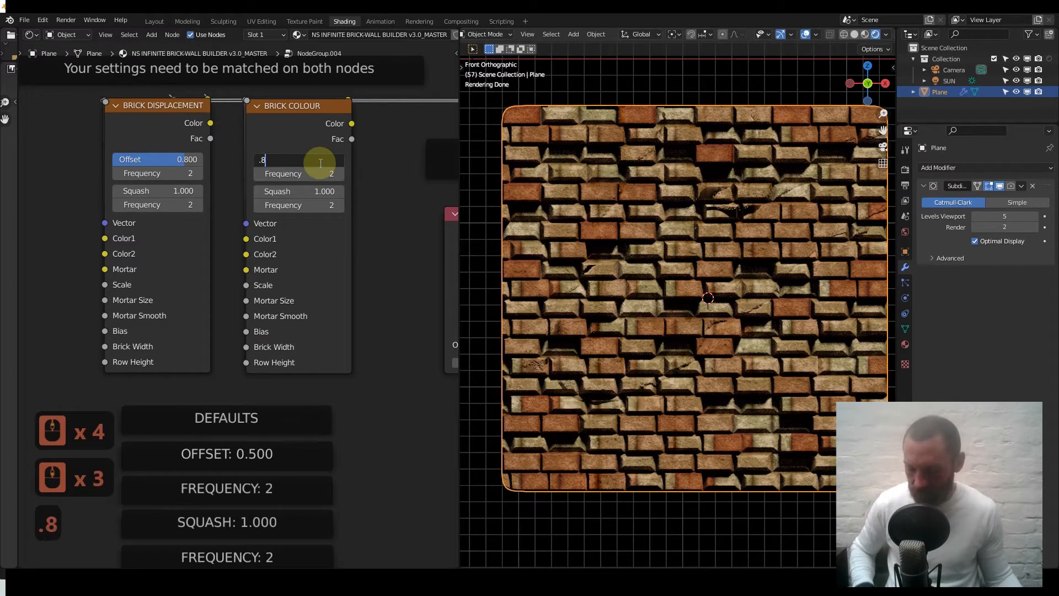
key(Return)
scroll(607, 258, down, 1)
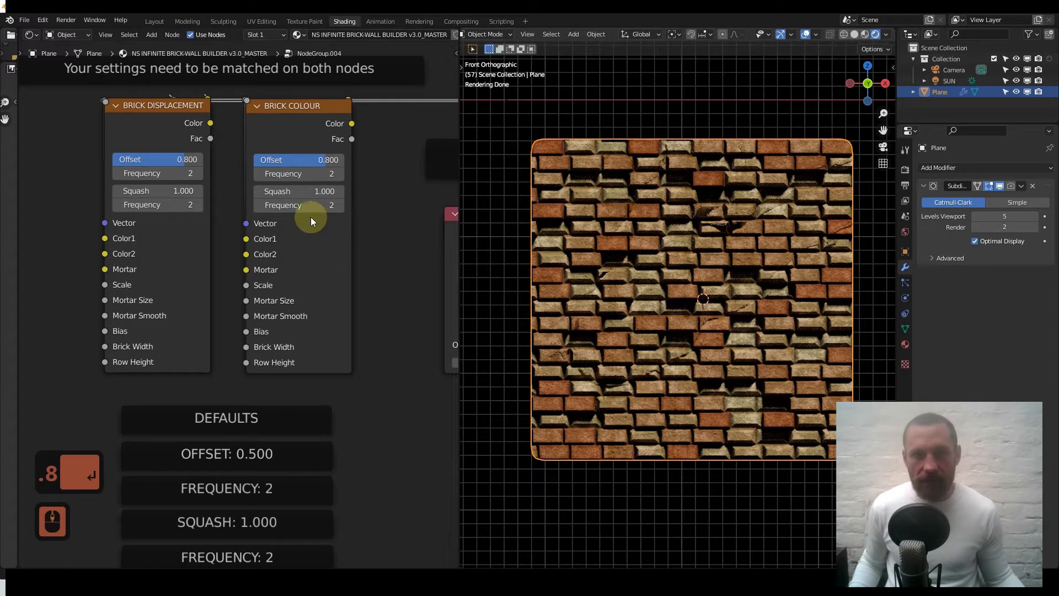
Set the offset Frequency to 5 on both the Brick Displacement and Brick Colour nodes.
click(181, 173)
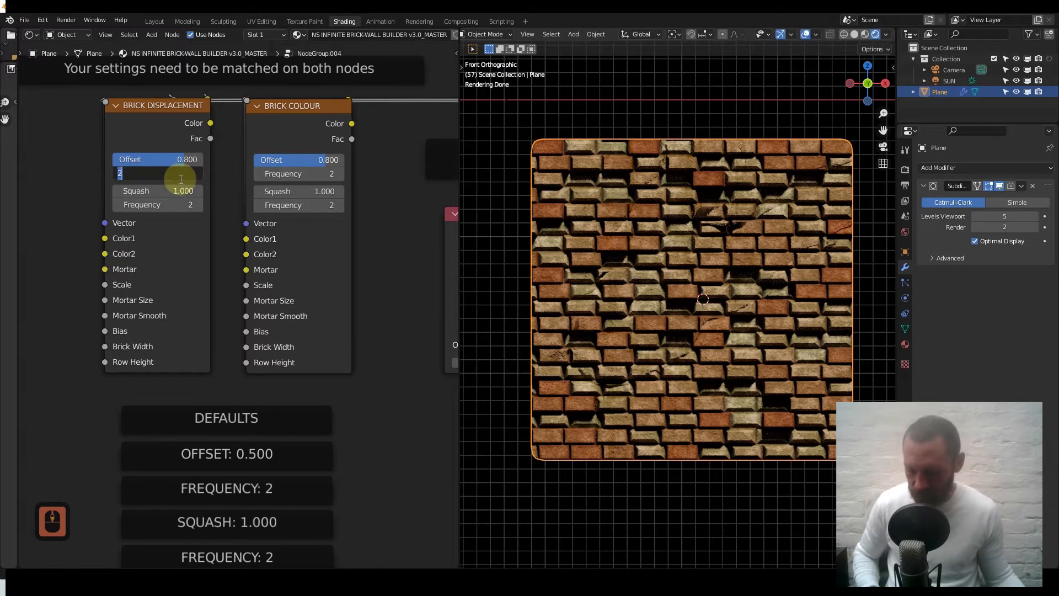
text(5)
key(Return)
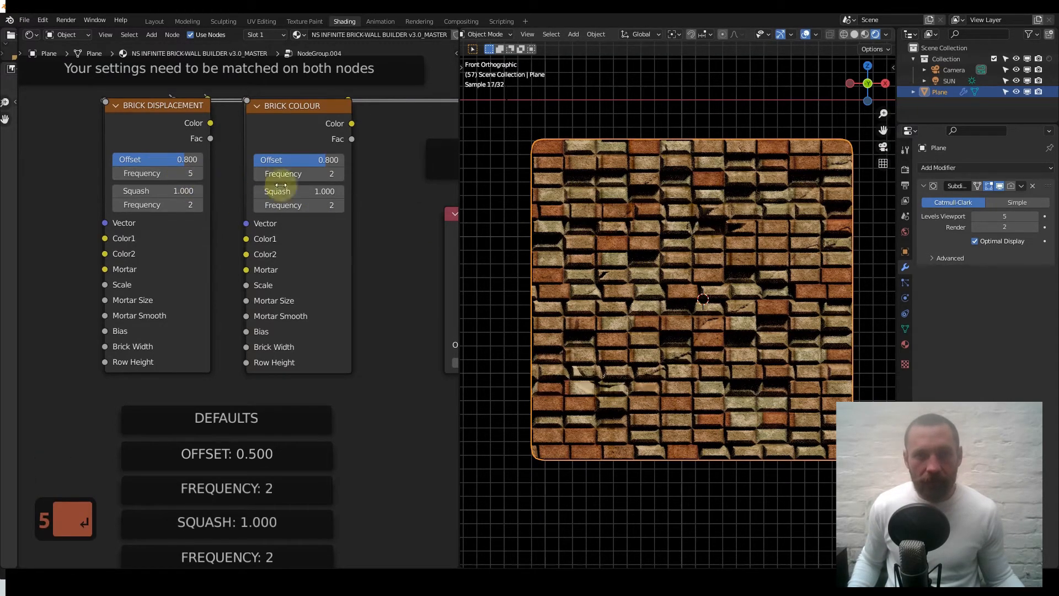
click(291, 174)
text(5)
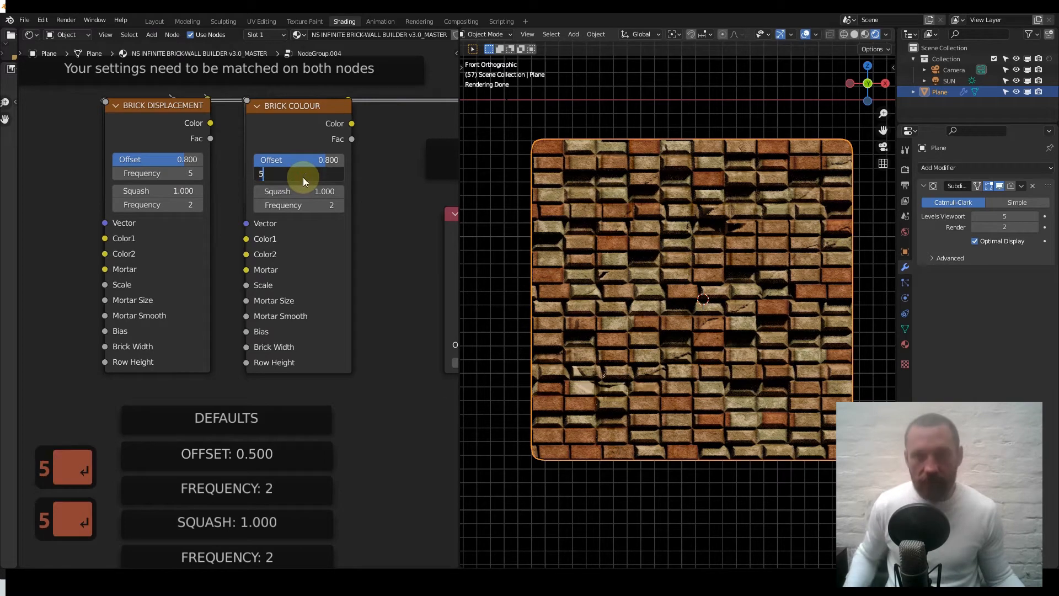
key(Return)
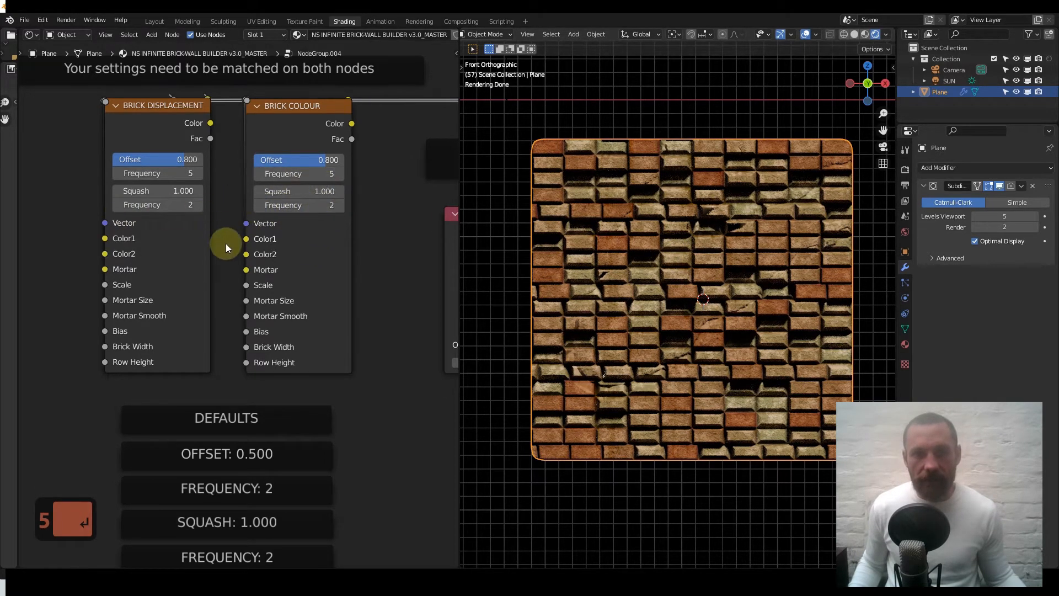
Examine the texture baking nodes and inspect the displaced brick wall from several angles.
scroll(226, 244, down, 2)
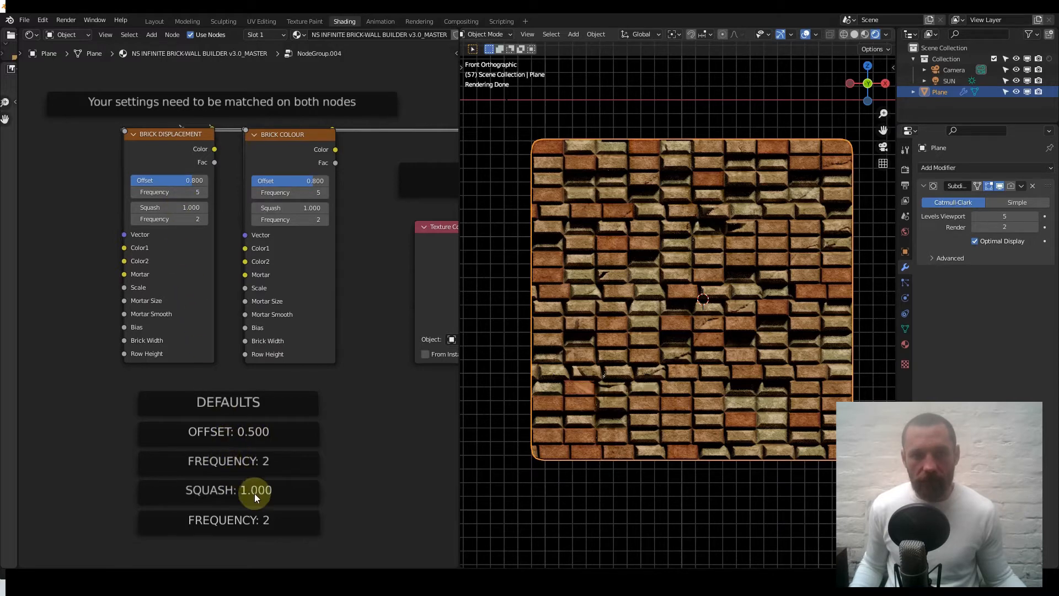
scroll(237, 265, down, 4)
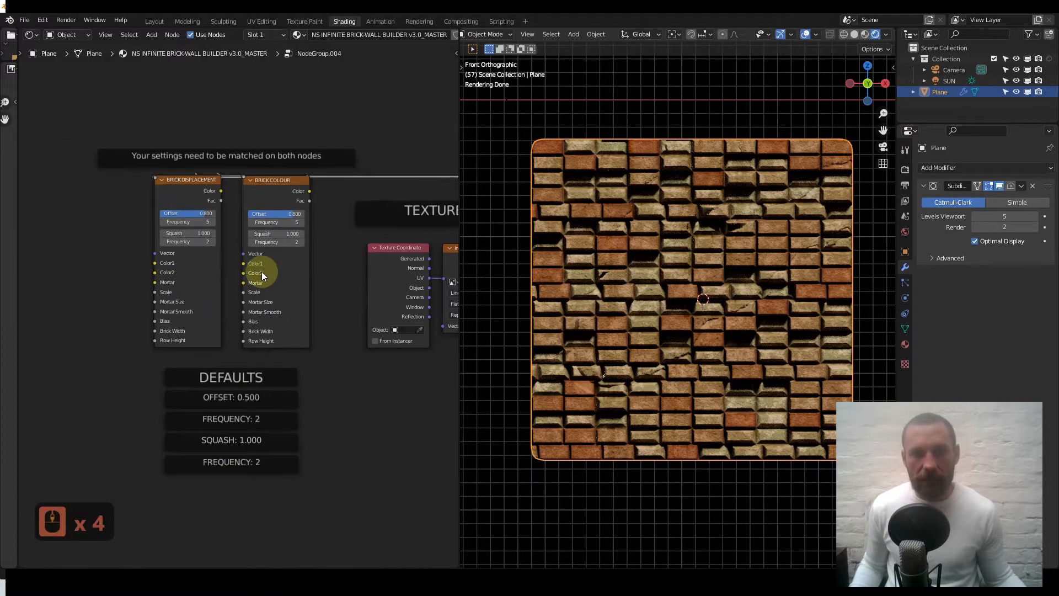
middle_drag(310, 297, 223, 293)
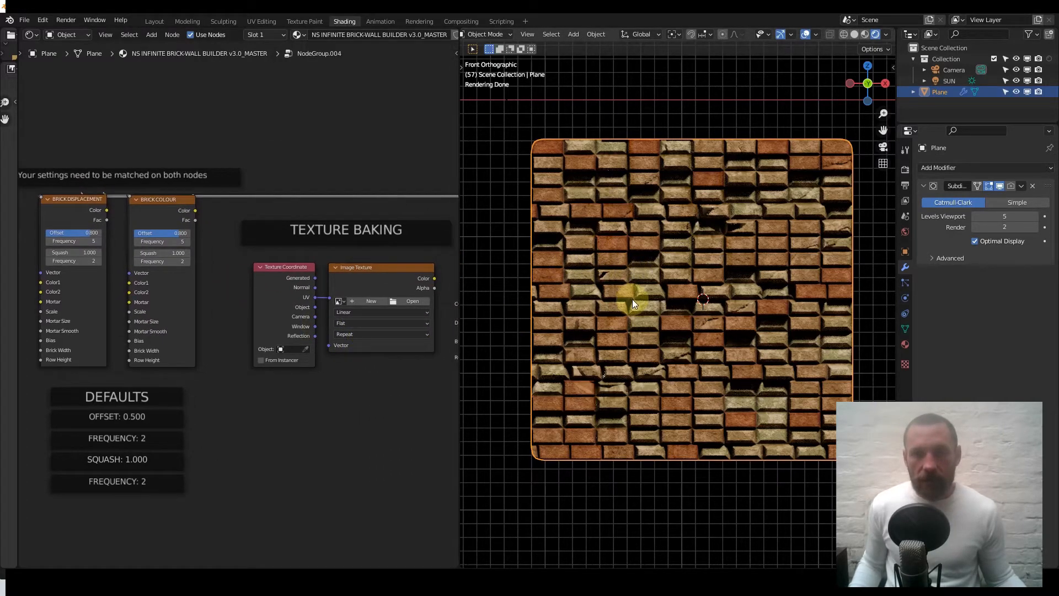
mouse_move(674, 290)
middle_down()
mouse_move(730, 283)
mouse_move(660, 286)
middle_up()
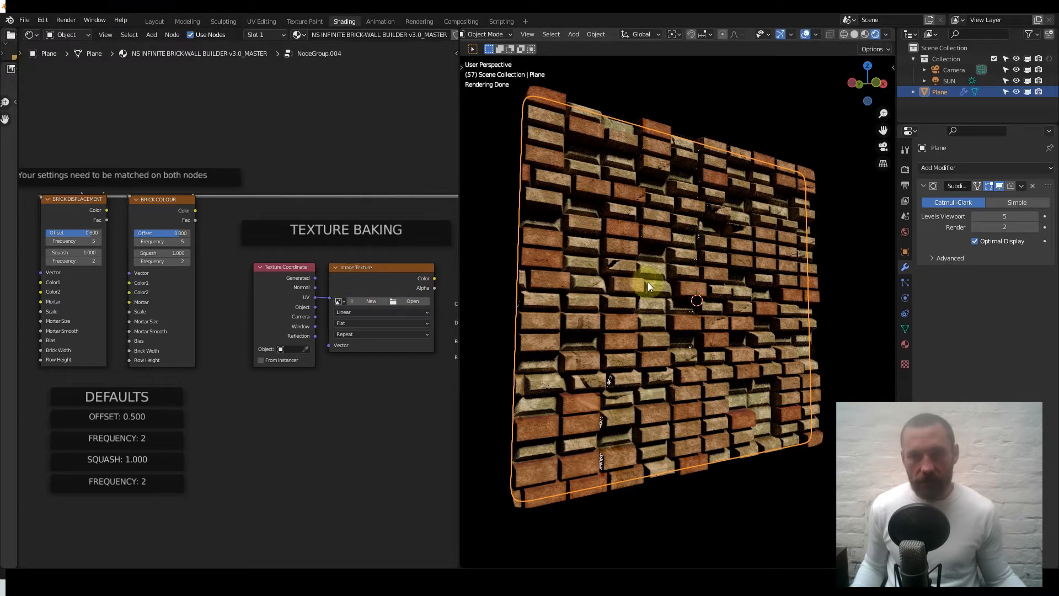
mouse_move(683, 281)
middle_down()
mouse_move(645, 296)
mouse_move(673, 272)
mouse_move(699, 284)
mouse_move(670, 318)
mouse_move(686, 297)
mouse_move(668, 293)
middle_up()
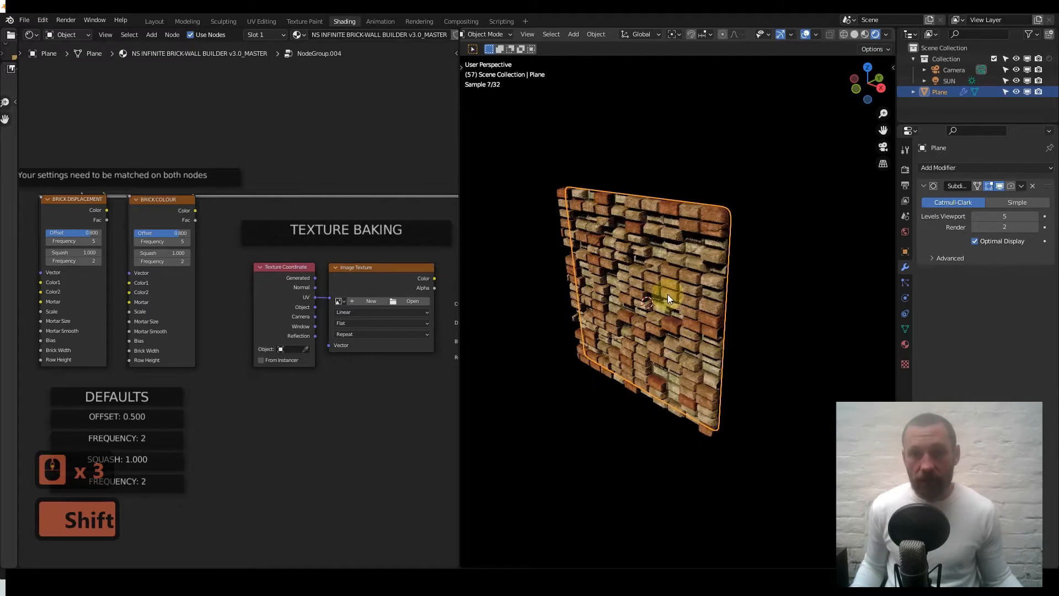
In solid shading, extrude the plane's vertical boundary edge on the +X side about 2.2 m along Y to form a wall corner.
click(852, 37)
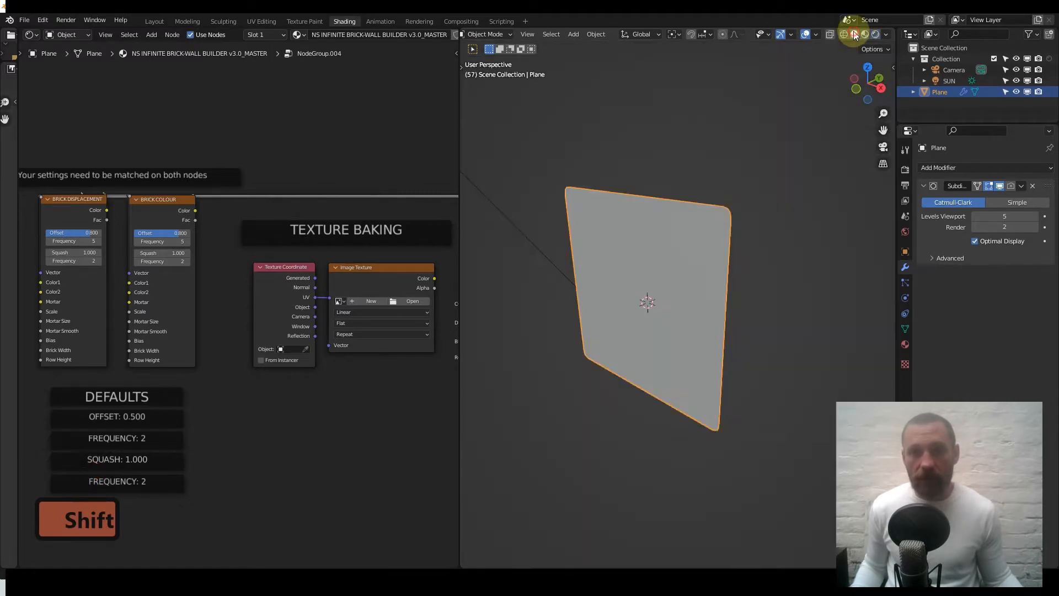
key(Tab)
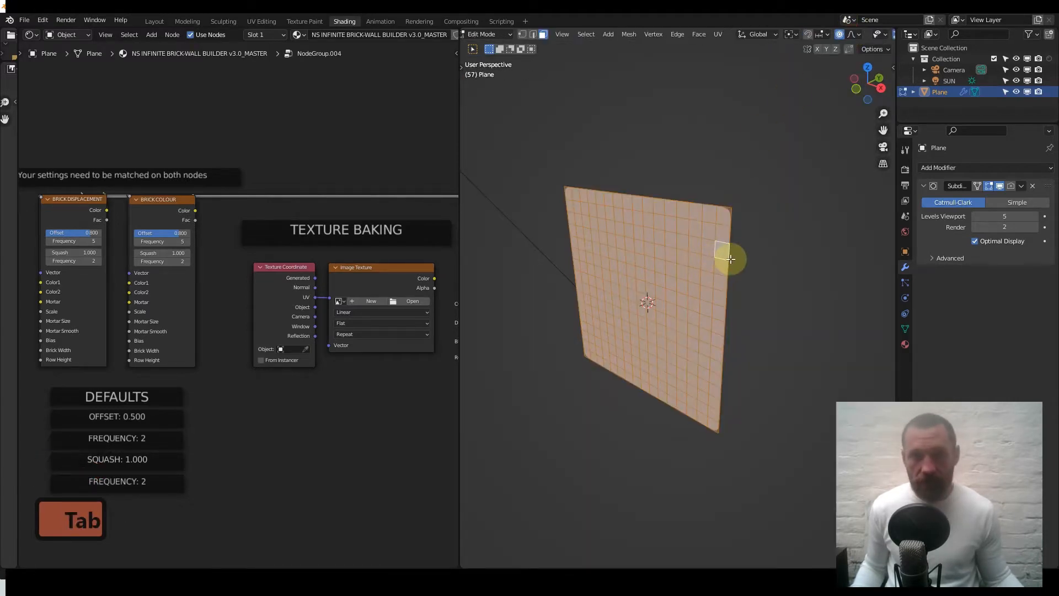
click(533, 34)
middle_drag(607, 168, 733, 265)
click(742, 256)
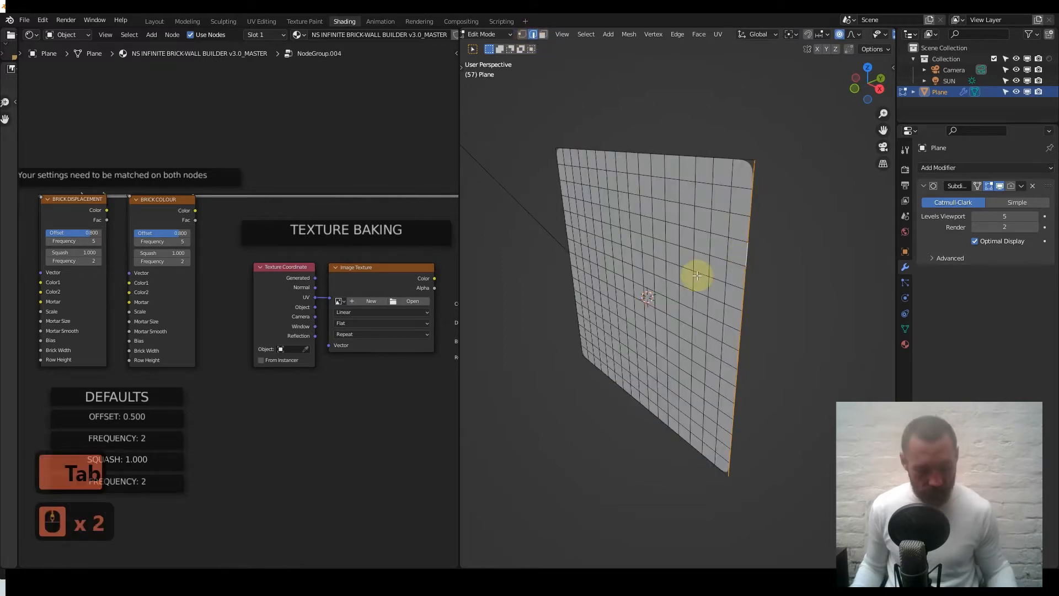
key(7)
scroll(681, 334, down, 6)
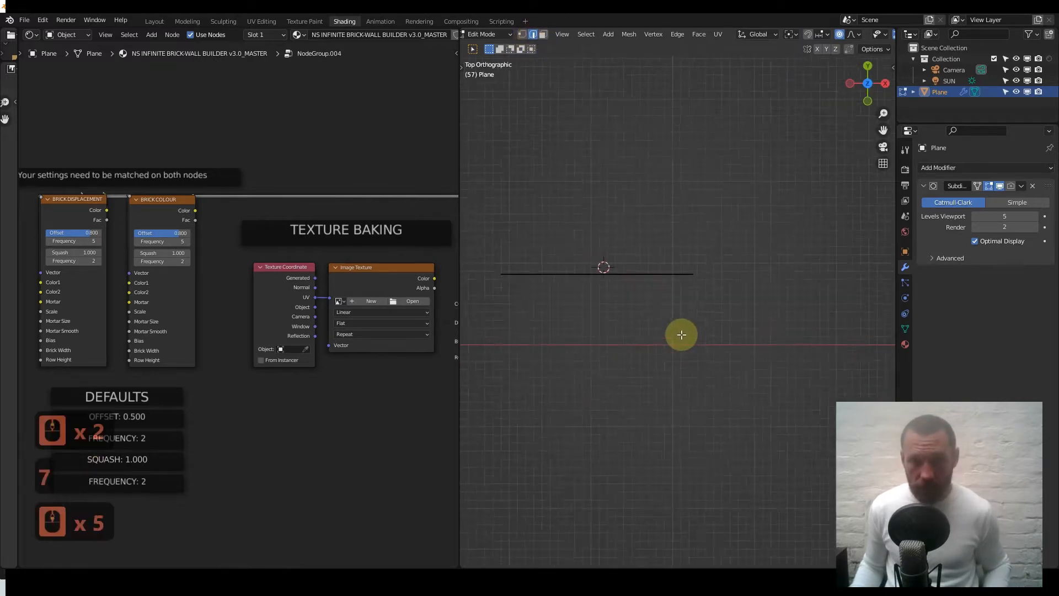
key(g)
key(y)
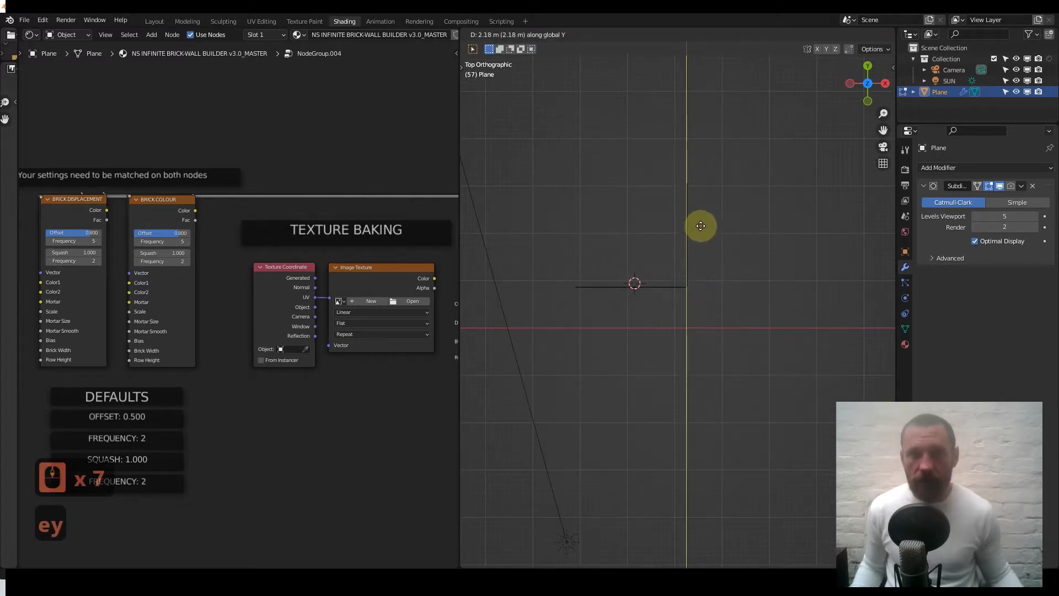
click(702, 220)
middle_drag(704, 224, 631, 164)
Add evenly spaced vertical loop cuts across the extruded side wall, giving it a grid similar to the front wall.
key(ctrl+r)
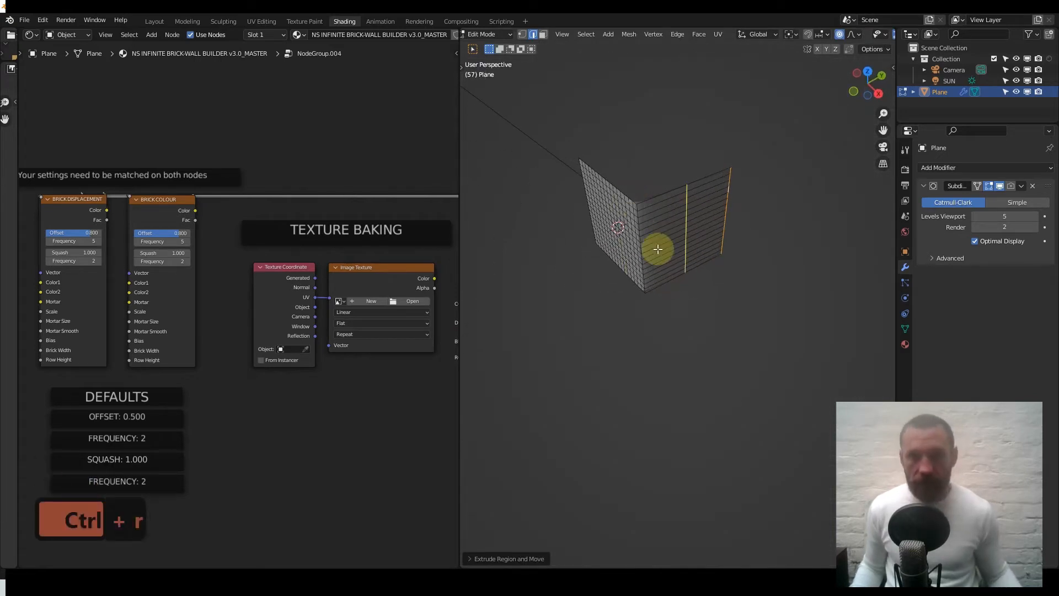
scroll(658, 249, up, 5)
scroll(658, 249, up, 8)
click(658, 249)
middle_drag(660, 271, 619, 296)
scroll(622, 296, up, 3)
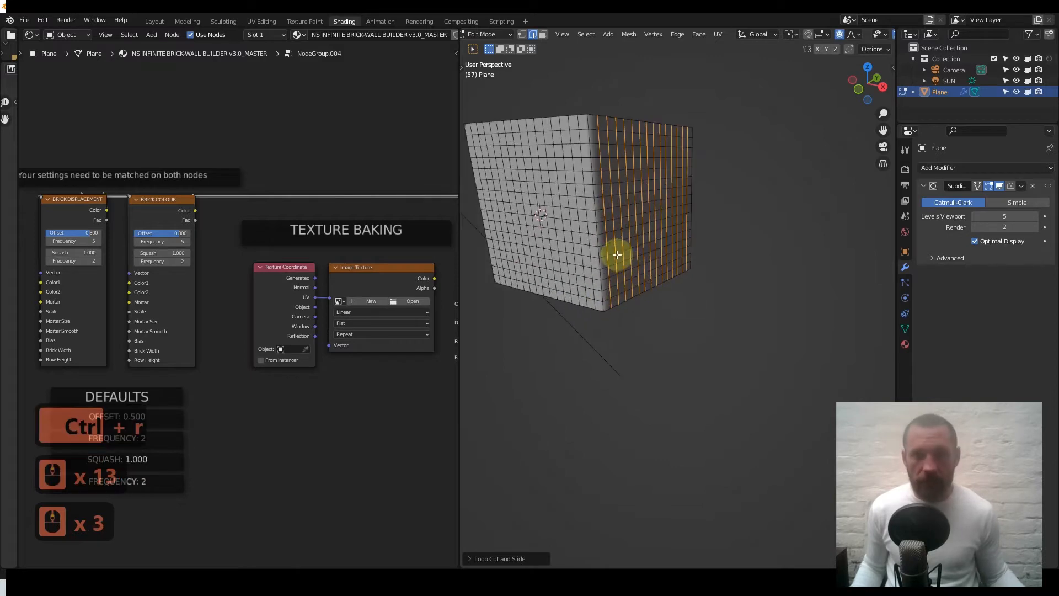
shift+middle_drag(616, 254, 667, 273)
UV-map the entire corner mesh with Cube Projection and display it in Object Mode with rendered shading.
key(a)
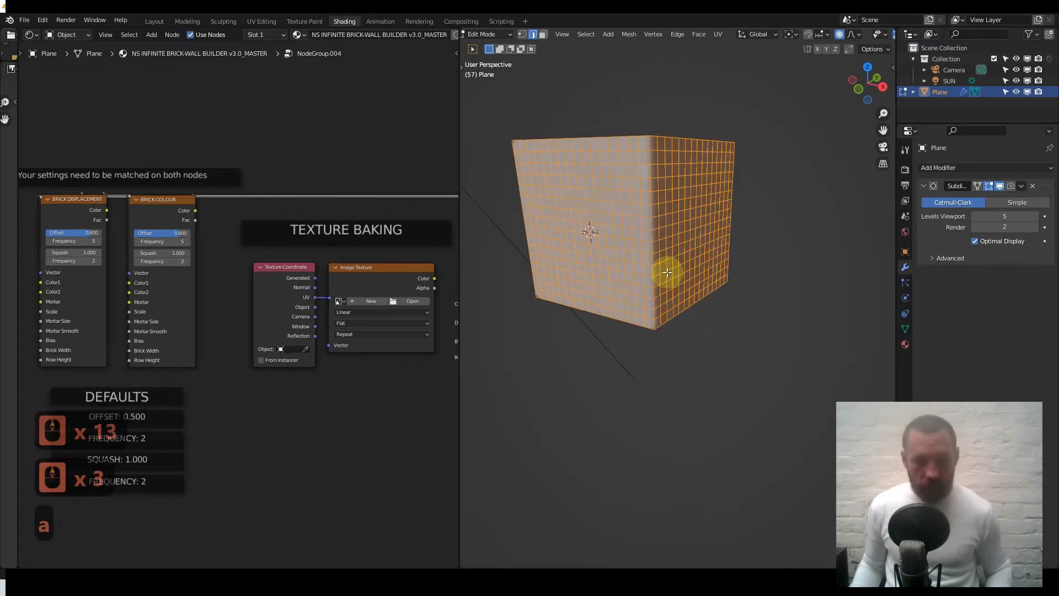
key(u)
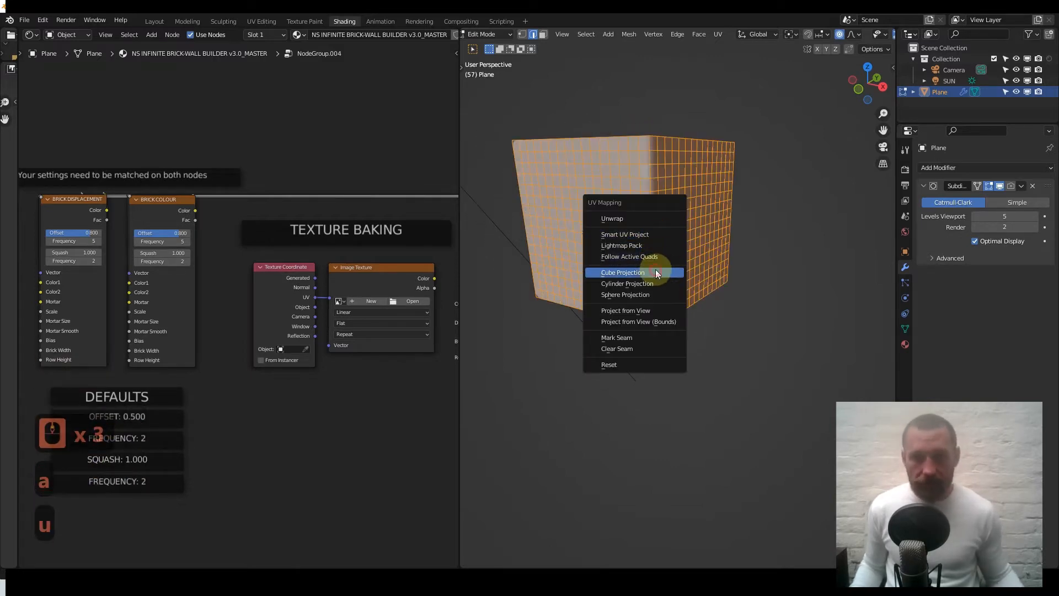
click(655, 271)
key(Tab)
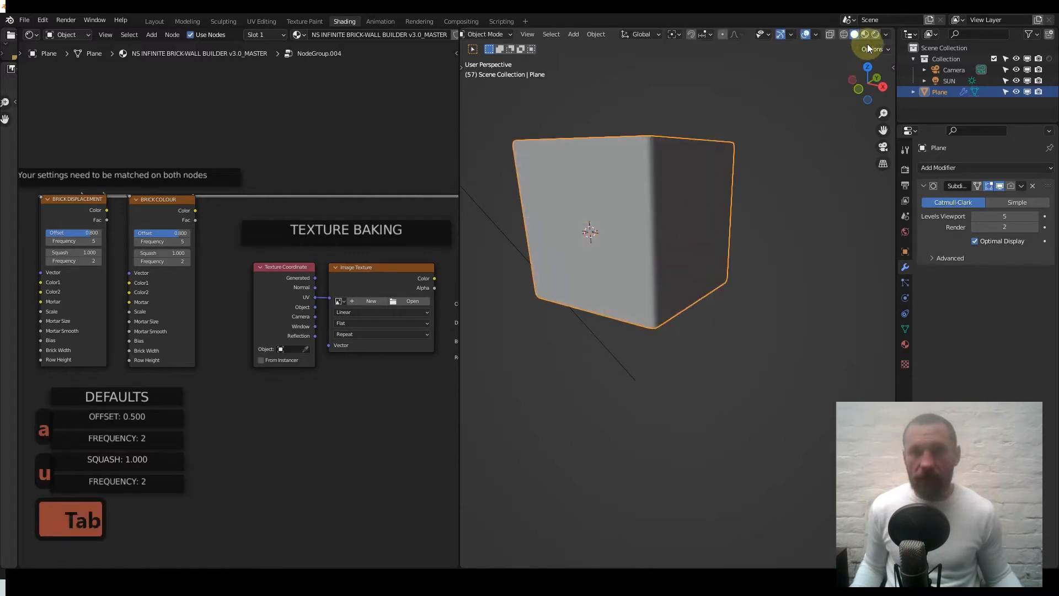
click(876, 35)
mouse_move(657, 207)
middle_down()
mouse_move(660, 190)
mouse_move(637, 206)
middle_up()
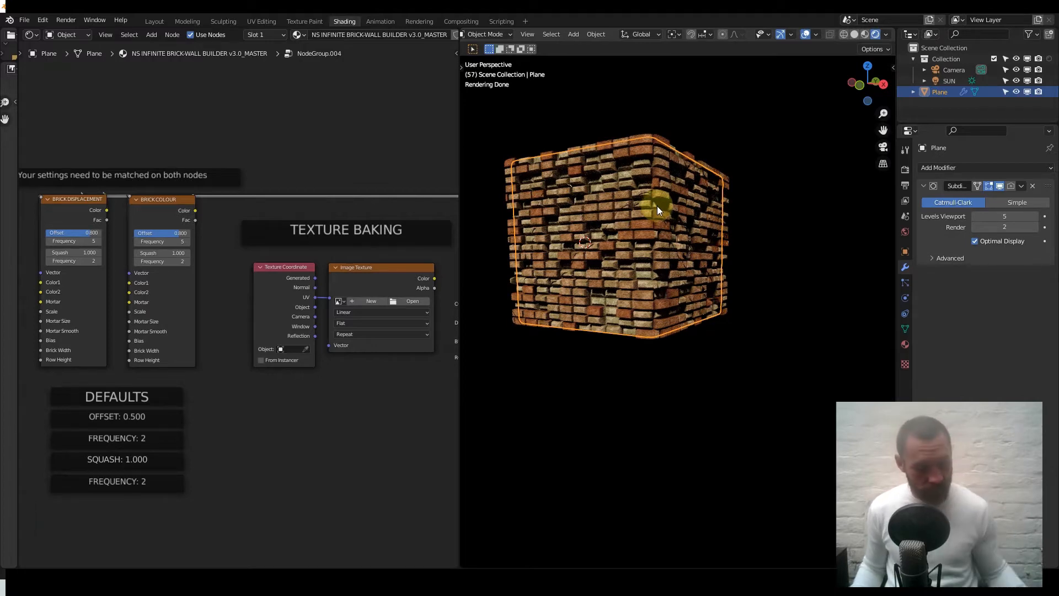
Duplicate the brick wall corner and place the copy beside the original along the X axis.
shift+middle_drag(657, 214, 644, 250)
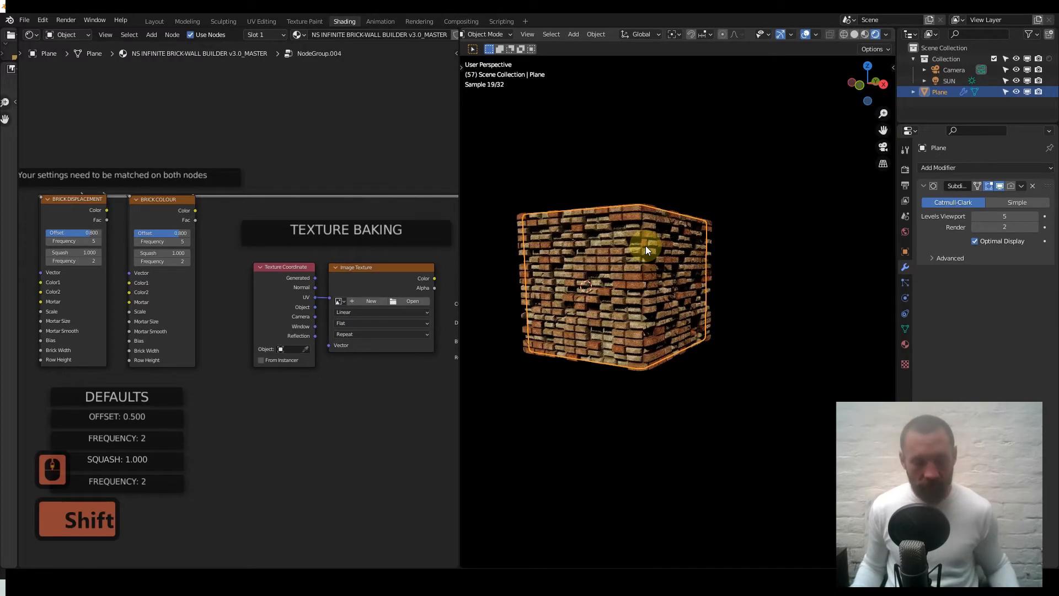
key(shift+d)
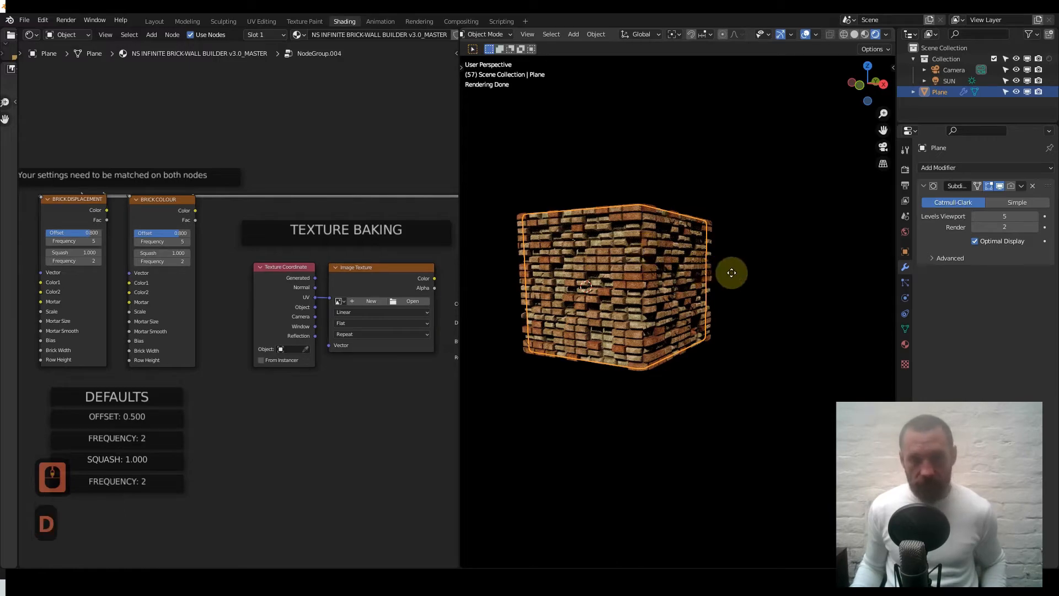
key(x)
click(809, 277)
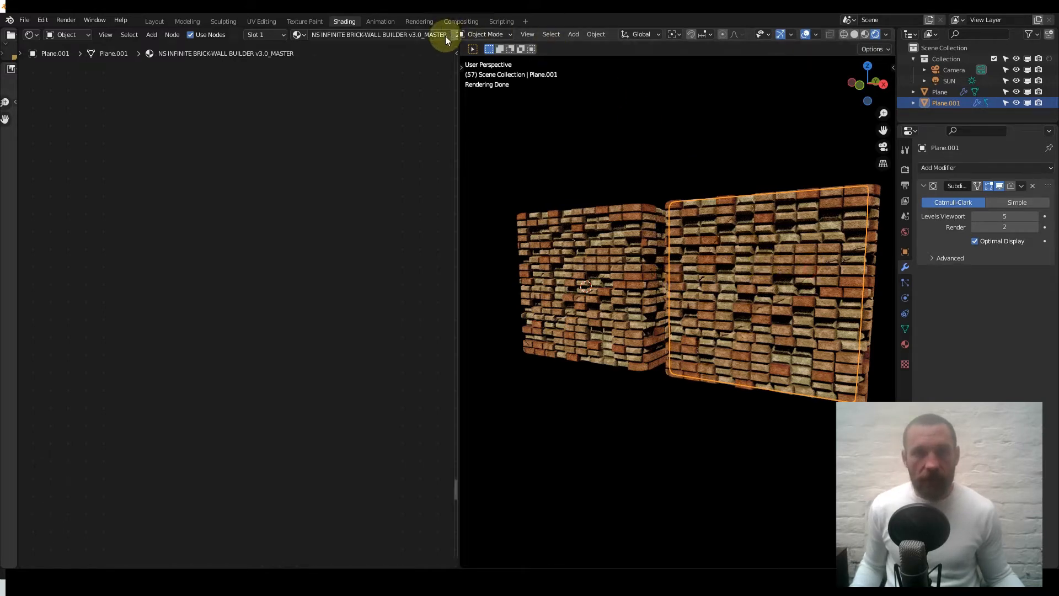
Remove the brick material from the duplicated wall corner so it has no material assigned.
scroll(430, 36, down, 5)
click(384, 35)
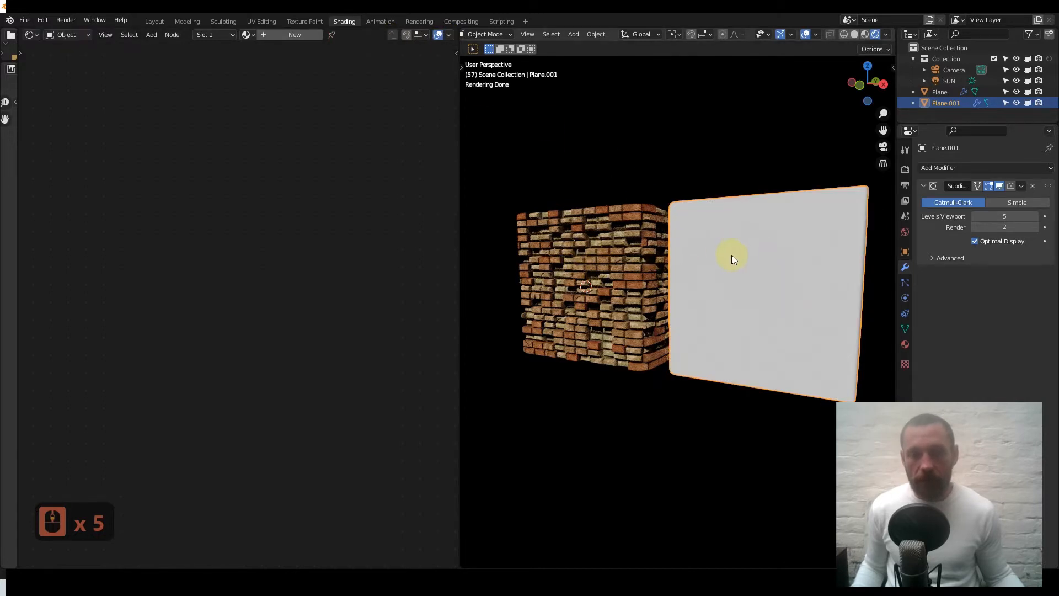
shift+middle_drag(749, 266, 699, 266)
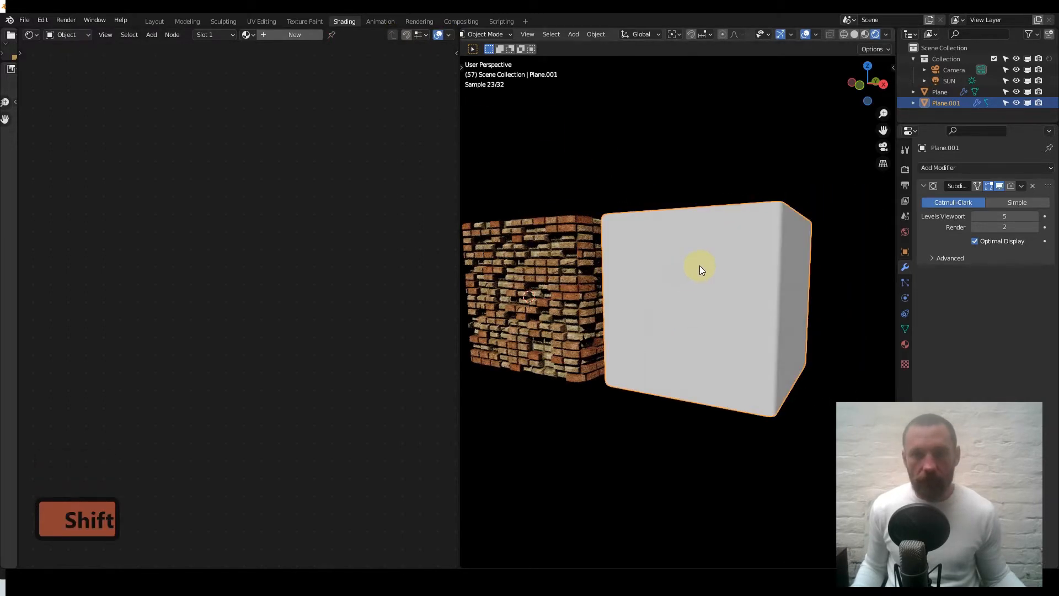
scroll(636, 269, down, 1)
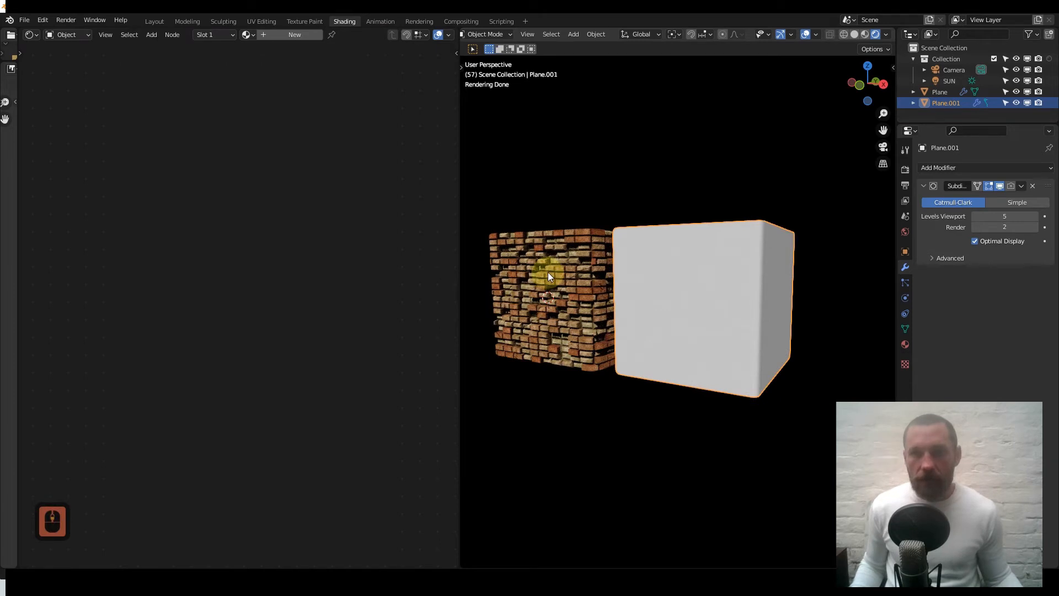
Select the original brick wall and open its node group to show the texture baking nodes.
click(521, 276)
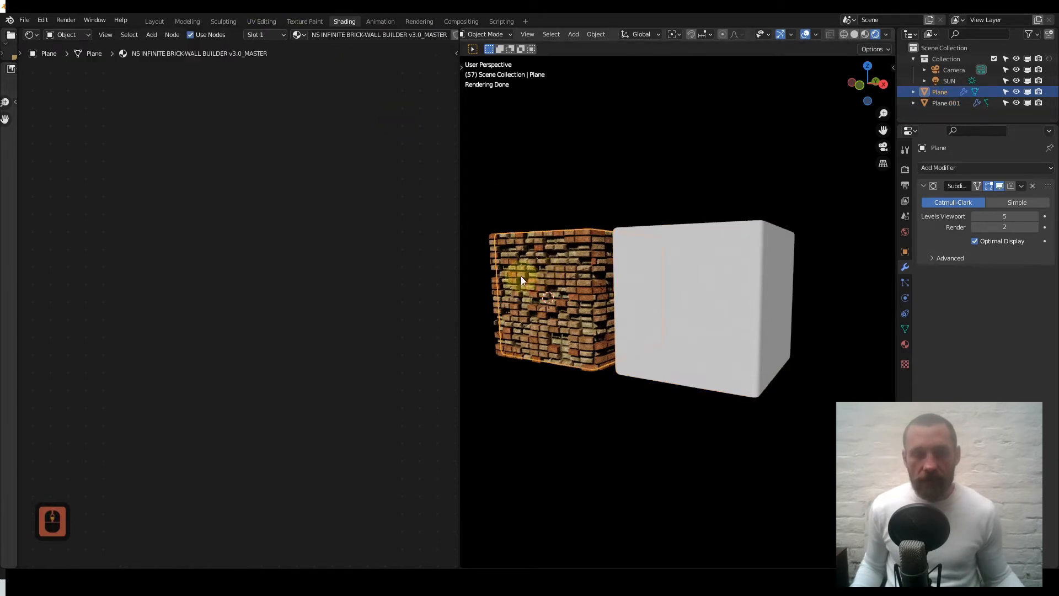
shift+middle_drag(550, 313, 575, 310)
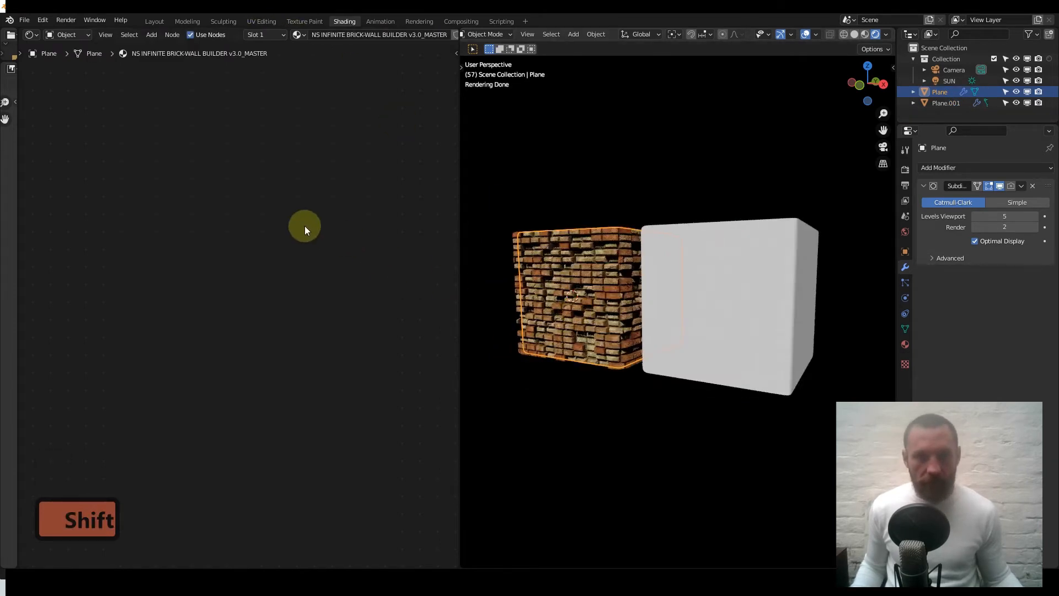
scroll(303, 225, down, 12)
key(Tab)
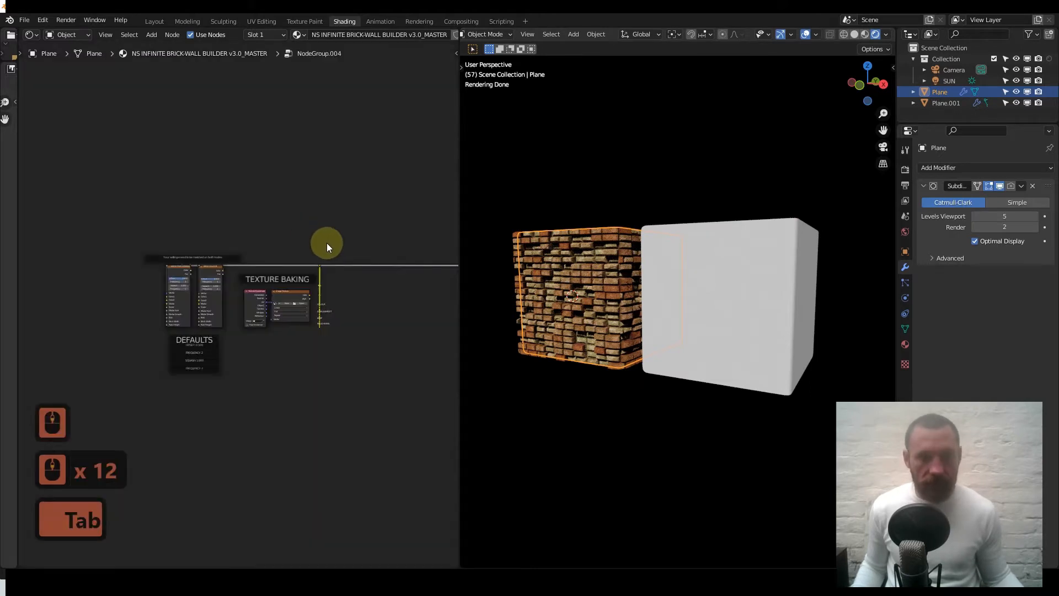
scroll(326, 242, up, 6)
key(Tab)
key(Tab)
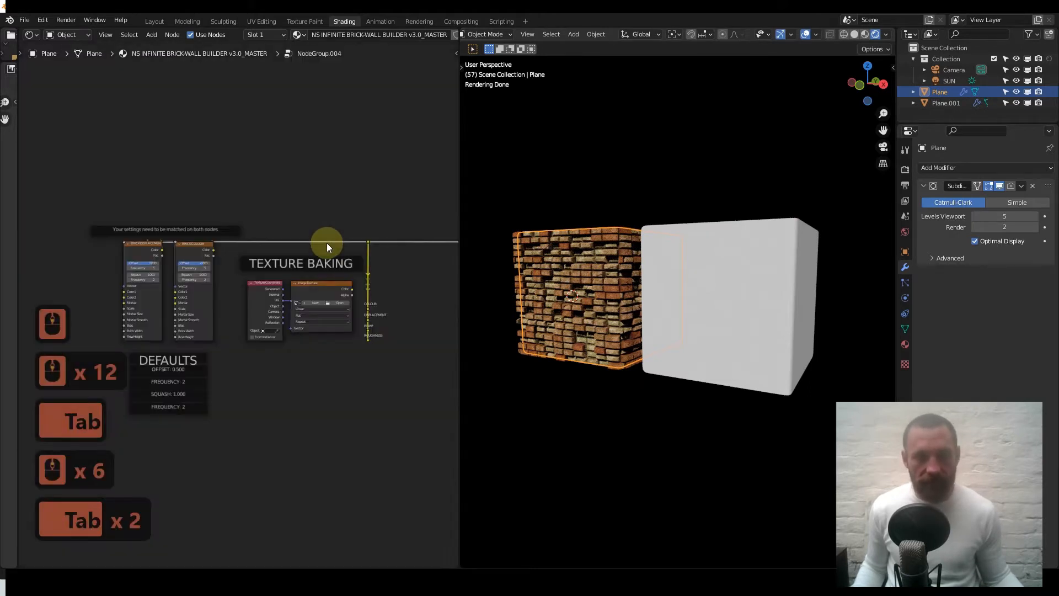
scroll(326, 243, up, 5)
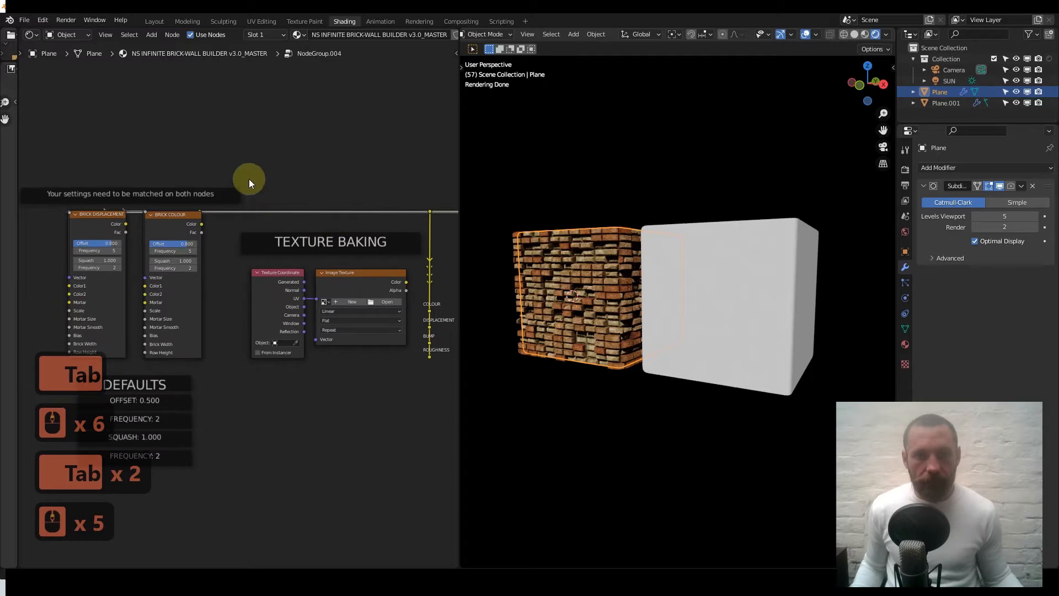
Connect the COLOUR reroute to the output as a preview and inspect the unlit brick colour on the wall.
middle_drag(249, 179, 250, 194)
scroll(328, 237, up, 12)
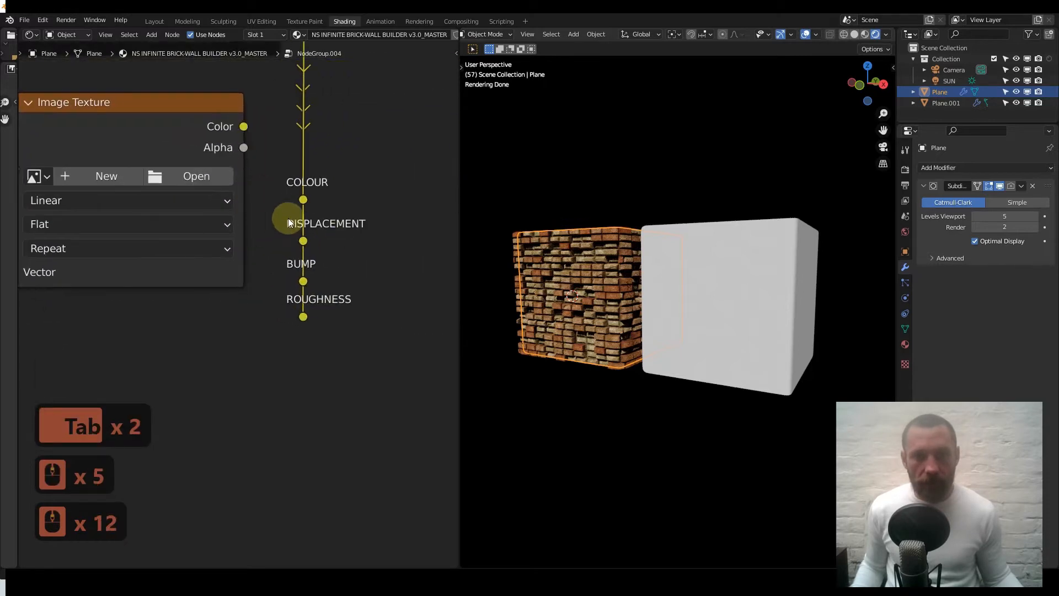
scroll(330, 241, up, 3)
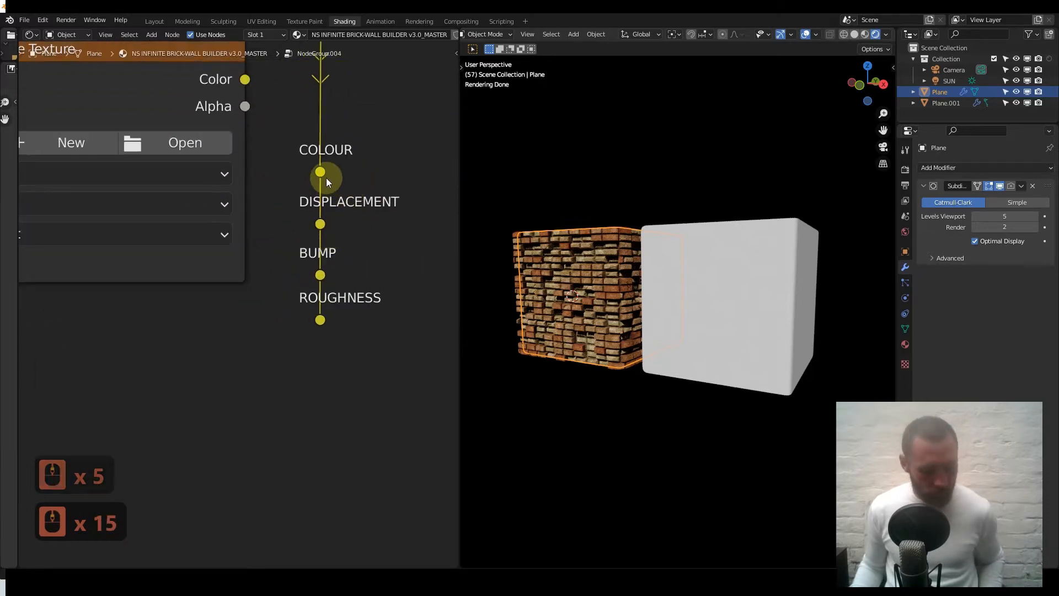
key(shift)
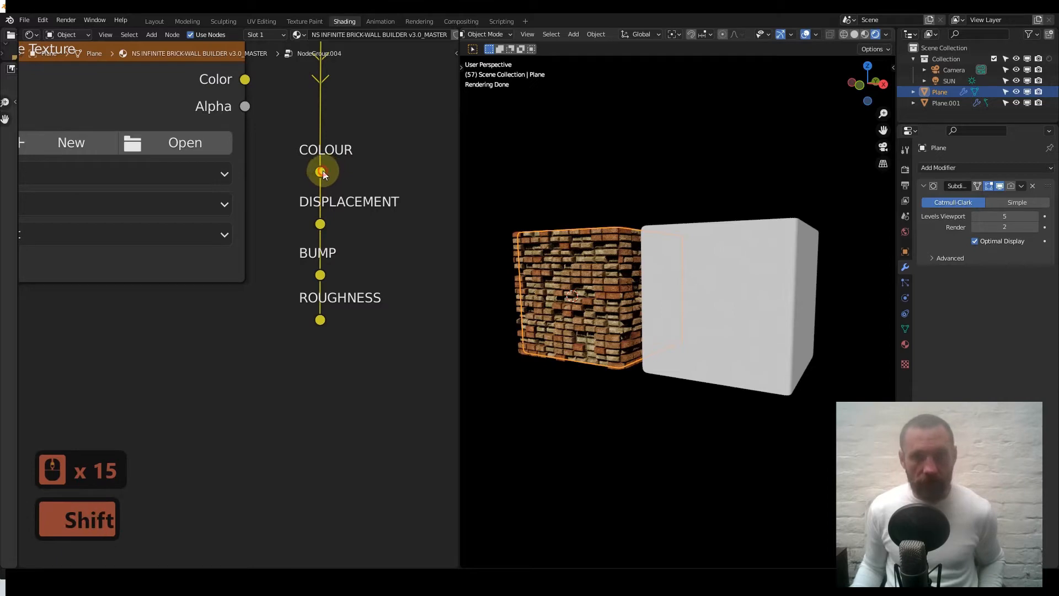
ctrl+shift+click(320, 172)
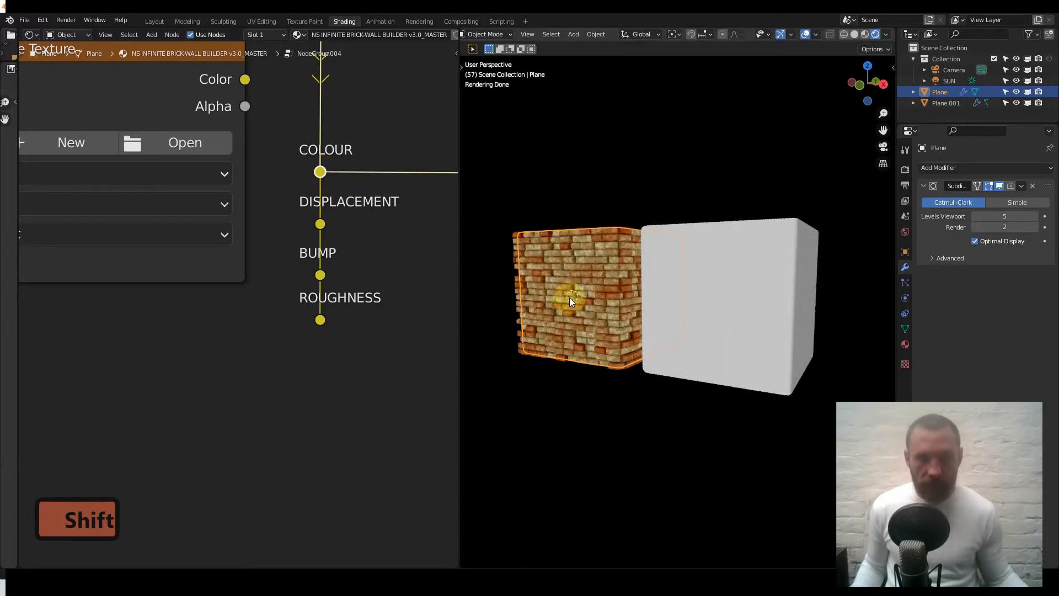
shift+middle_drag(569, 297, 674, 293)
scroll(644, 284, up, 4)
middle_drag(664, 252, 690, 253)
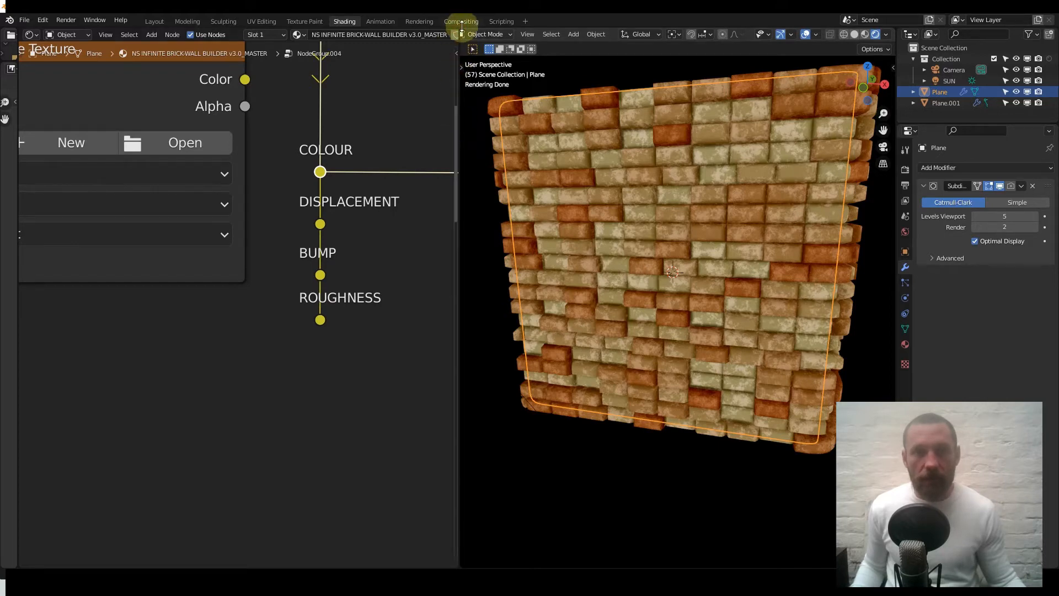
Split off an area above the 3D viewport, widen both areas, and turn the upper one into an Image Editor.
drag(461, 28, 469, 144)
drag(457, 72, 394, 83)
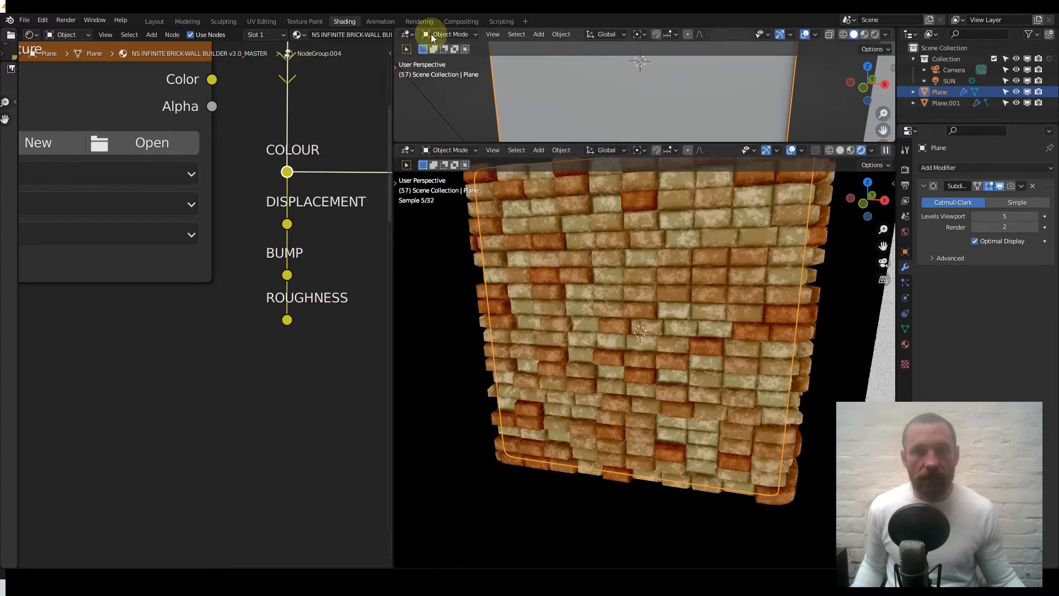
click(414, 35)
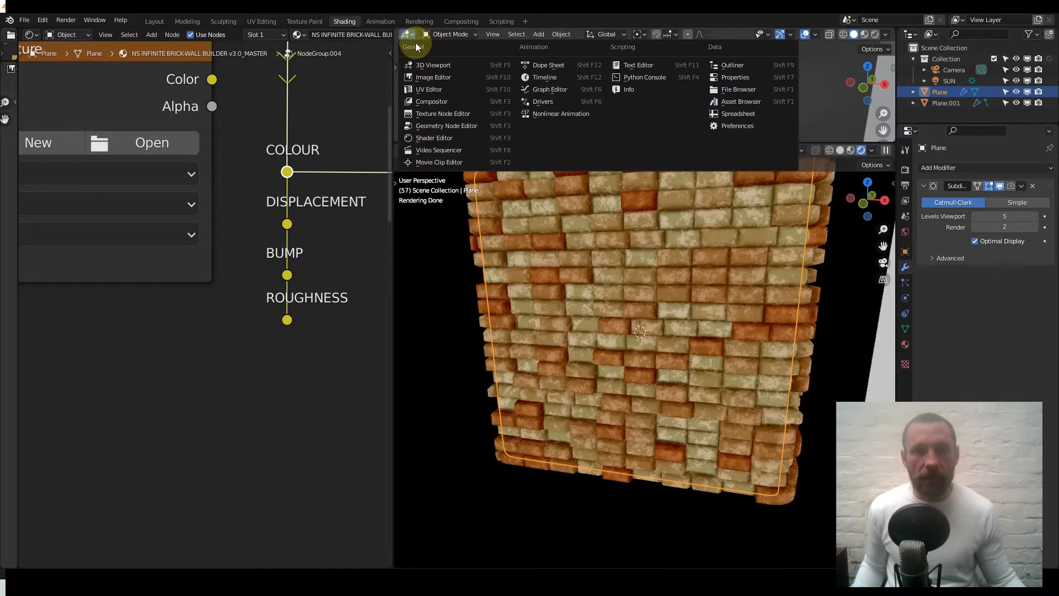
click(447, 77)
scroll(597, 96, down, 3)
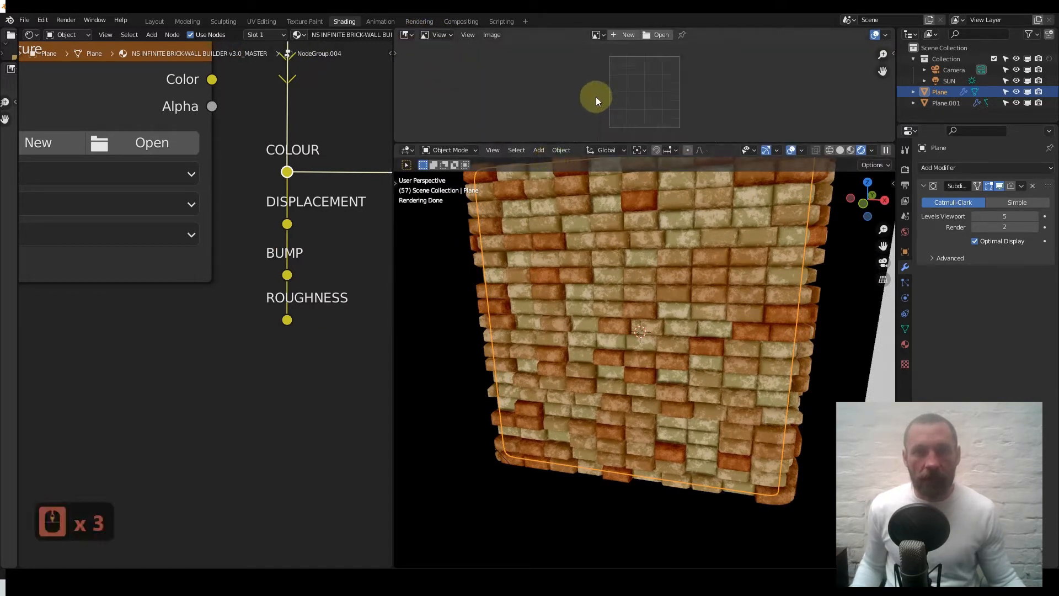
Create a blank image named IBBCol at 4096 × 4096 px without alpha in the Image Editor.
scroll(253, 189, down, 8)
middle_drag(213, 185, 250, 212)
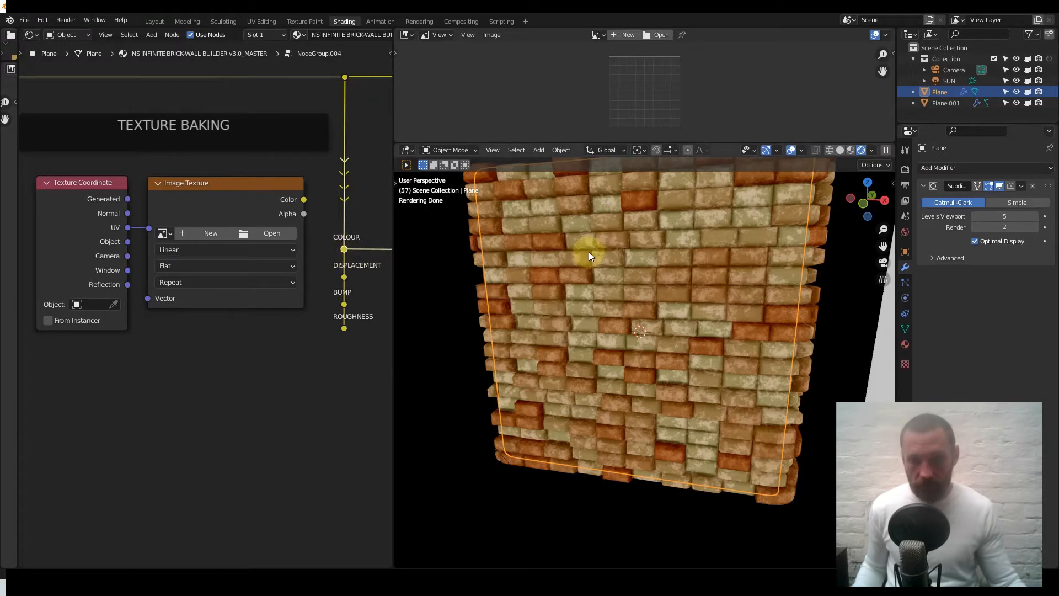
click(614, 36)
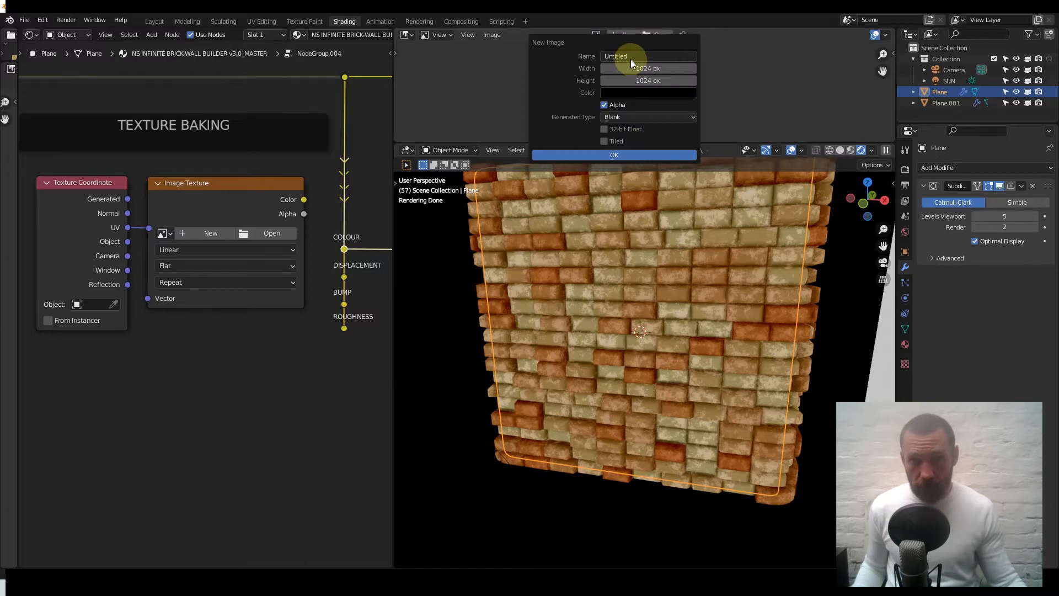
click(631, 57)
text(I)
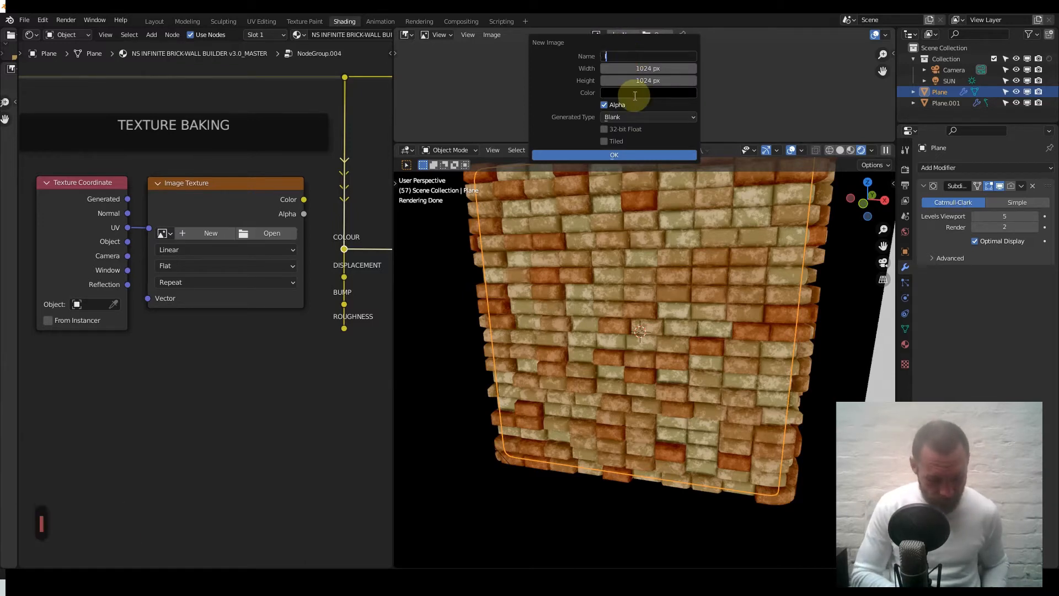
text(BBCo)
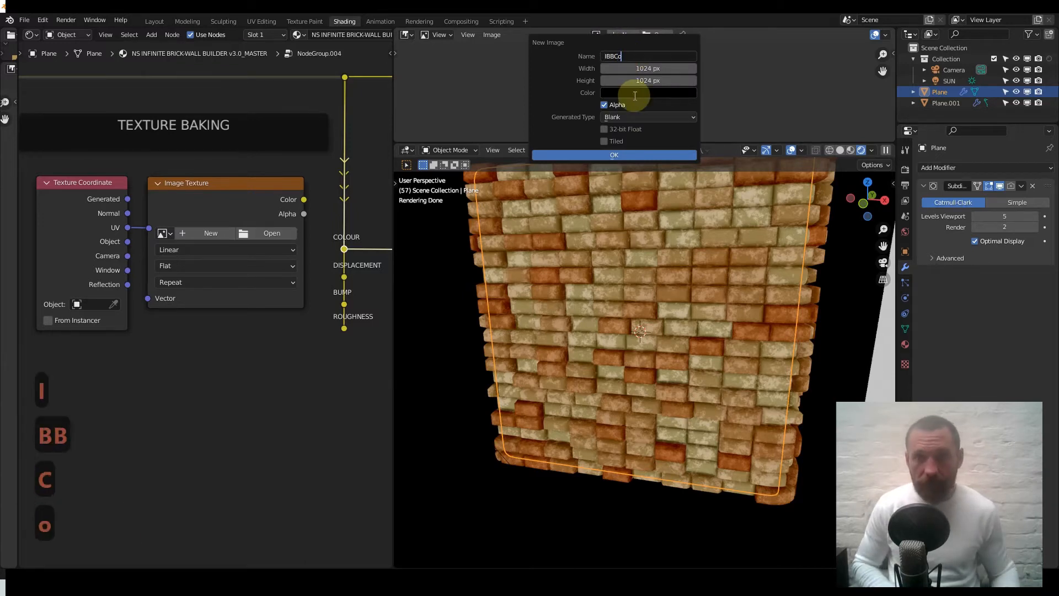
text(l)
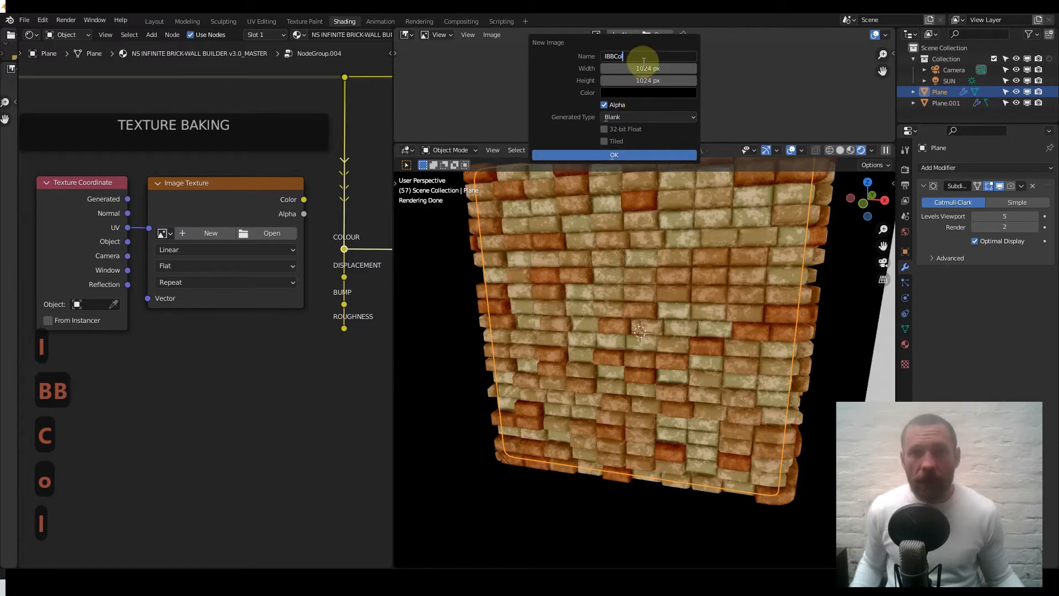
key(Return)
drag(646, 80, 646, 68)
text(4)
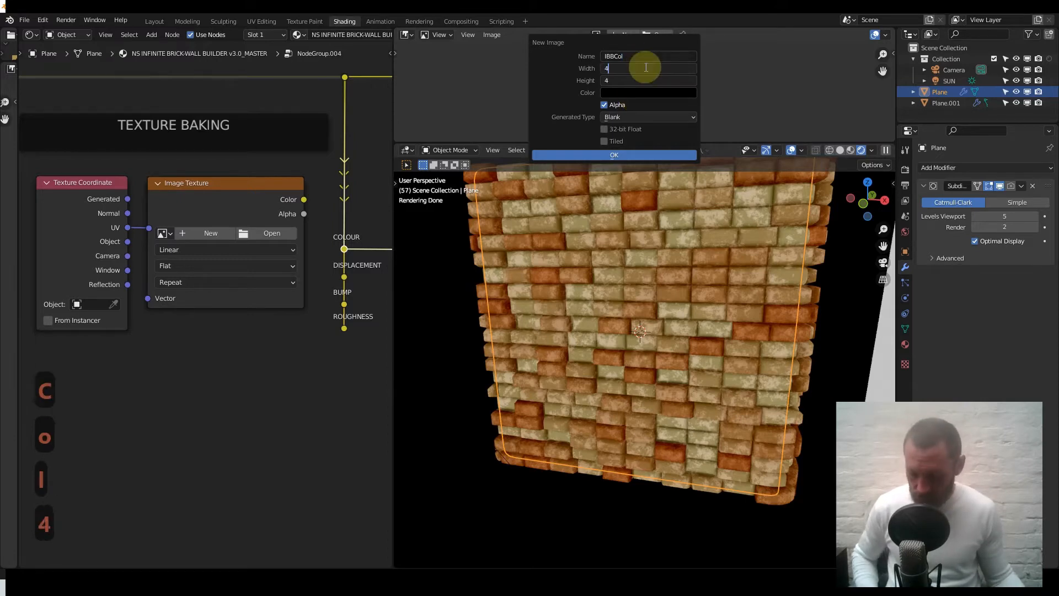
text(096)
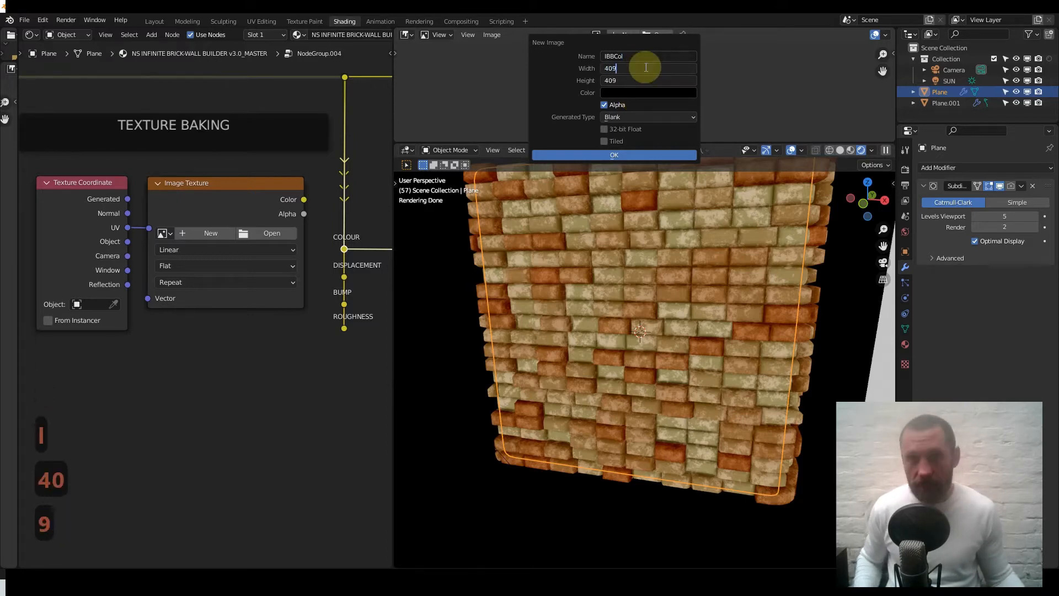
click(562, 80)
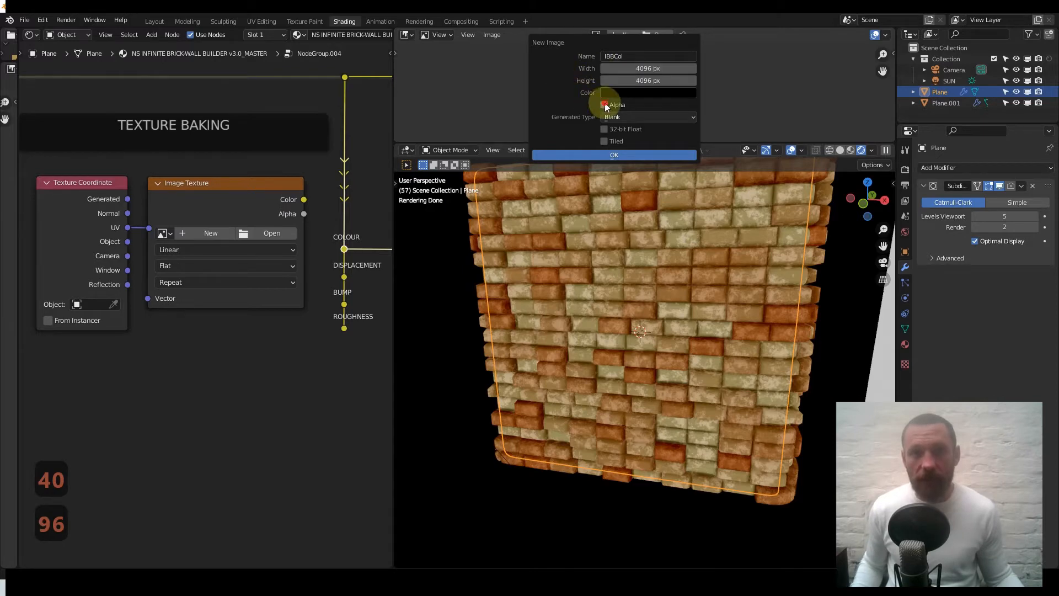
click(600, 154)
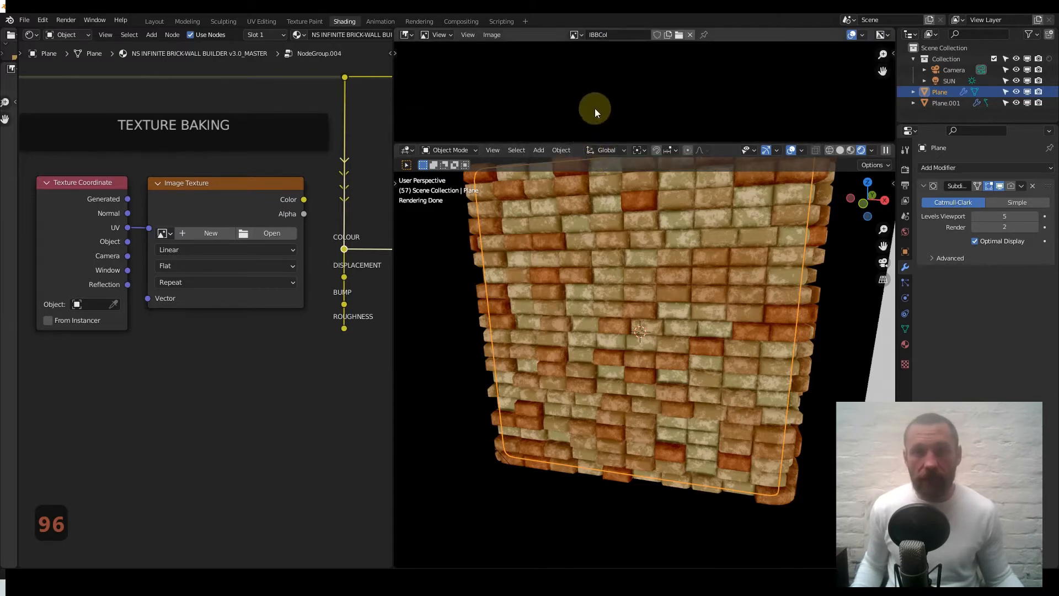
scroll(595, 106, down, 10)
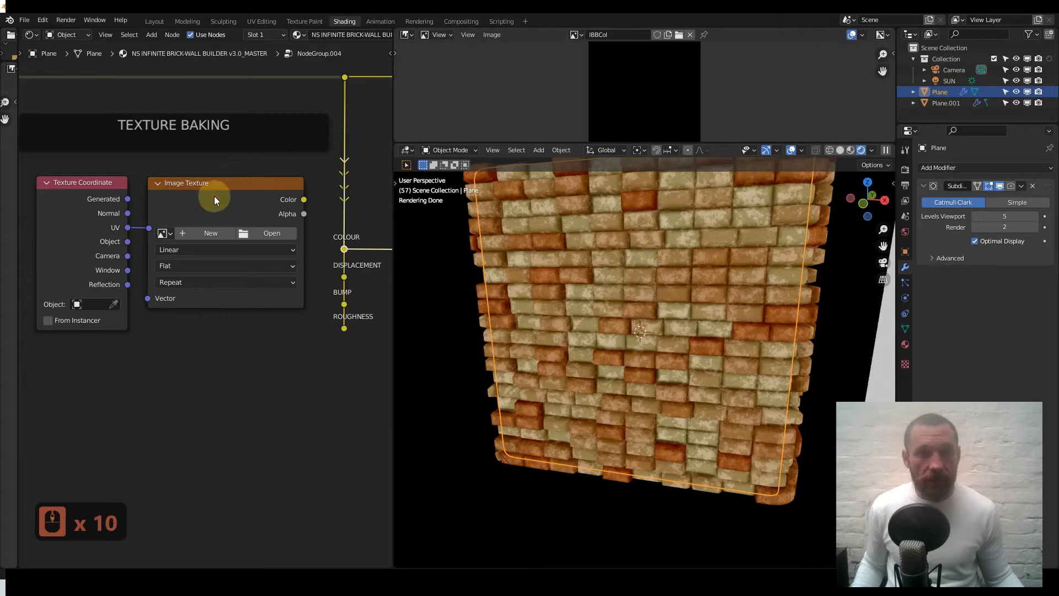
Assign the IBBCol image to the Image Texture node in the texture baking section.
click(176, 219)
click(173, 234)
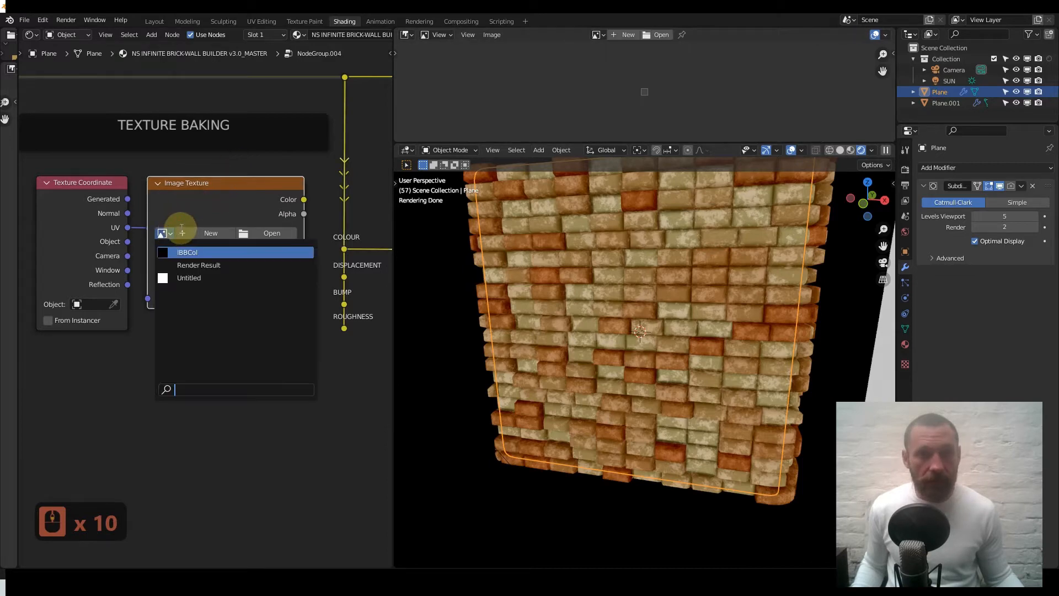
click(210, 257)
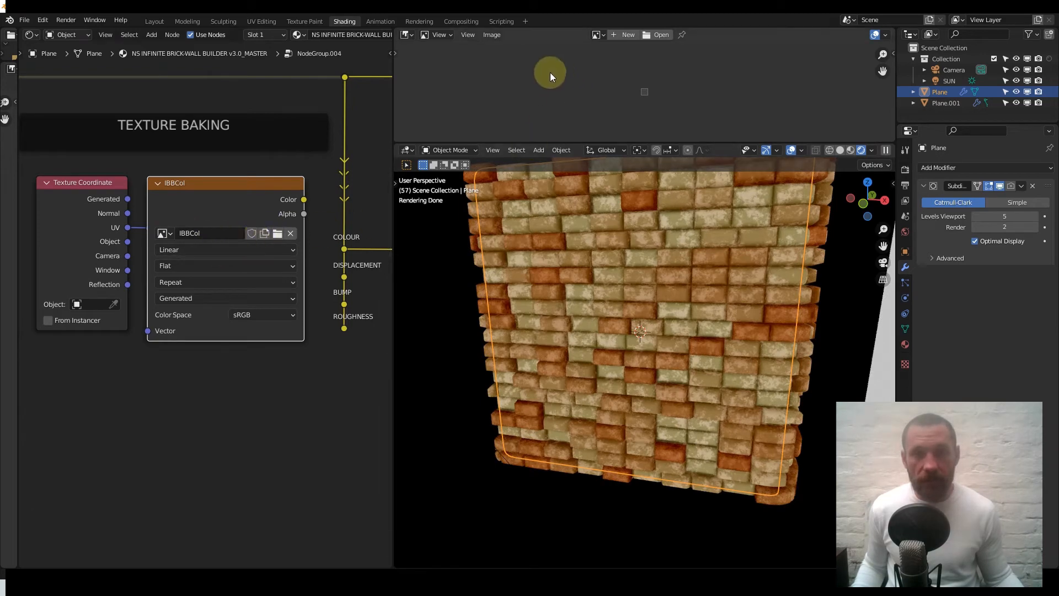
scroll(637, 108, up, 11)
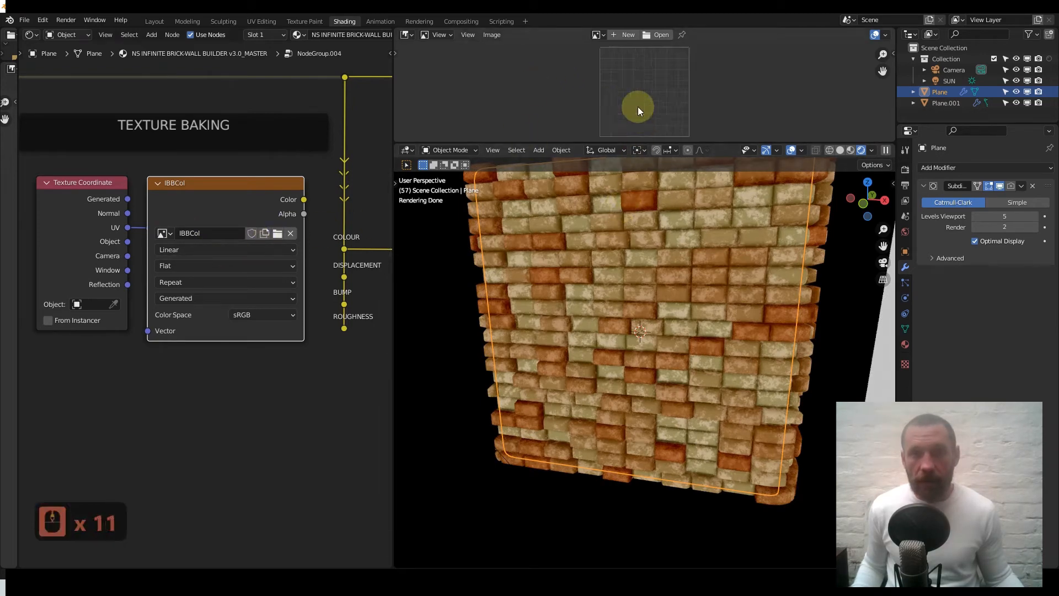
Set the Cycles render memory tile size to 4096 in the scene's performance settings.
click(904, 169)
scroll(960, 269, up, 4)
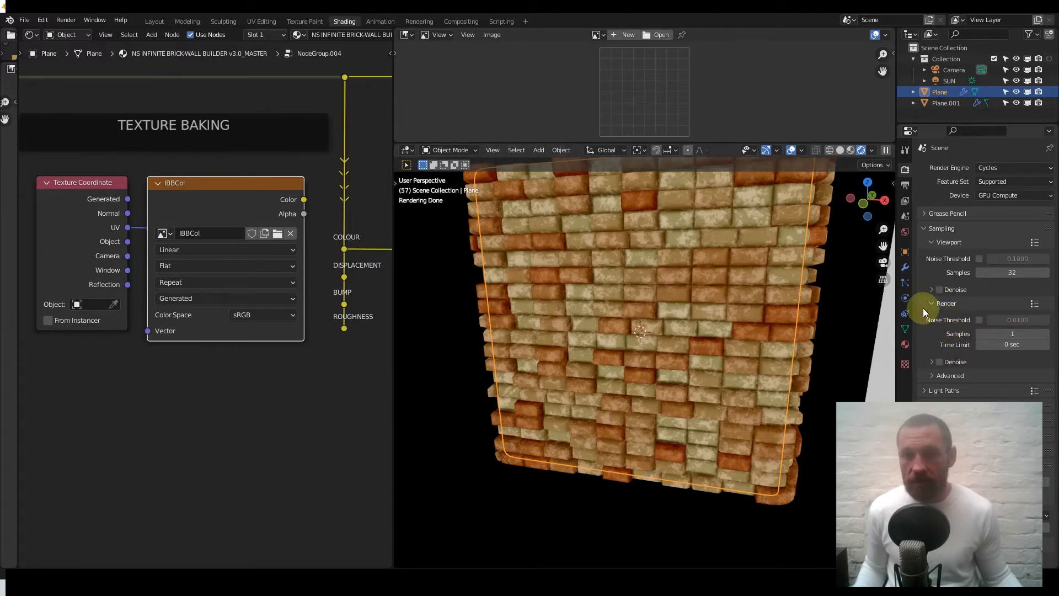
click(925, 228)
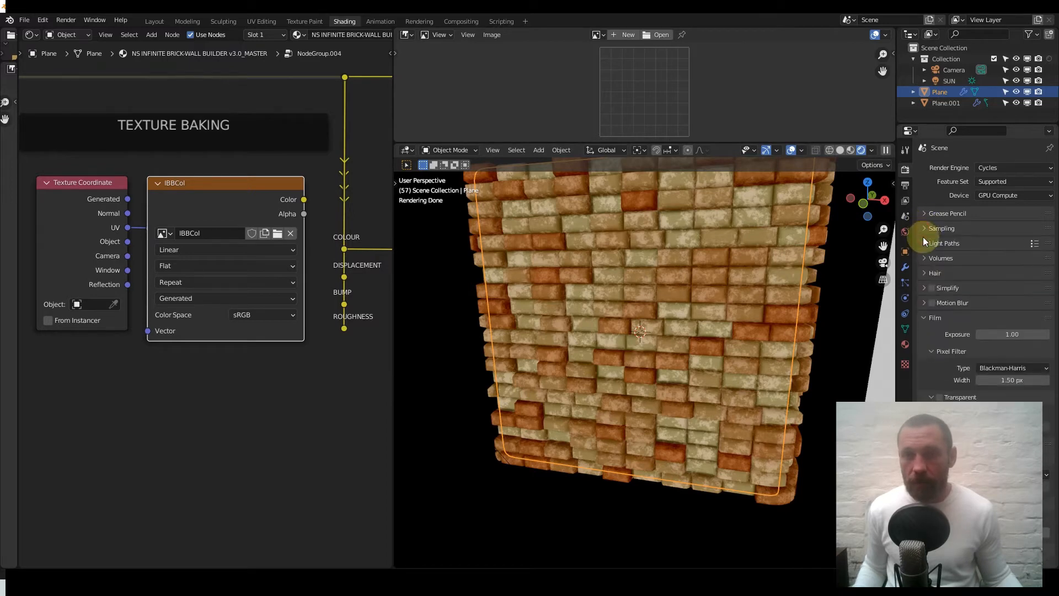
click(925, 318)
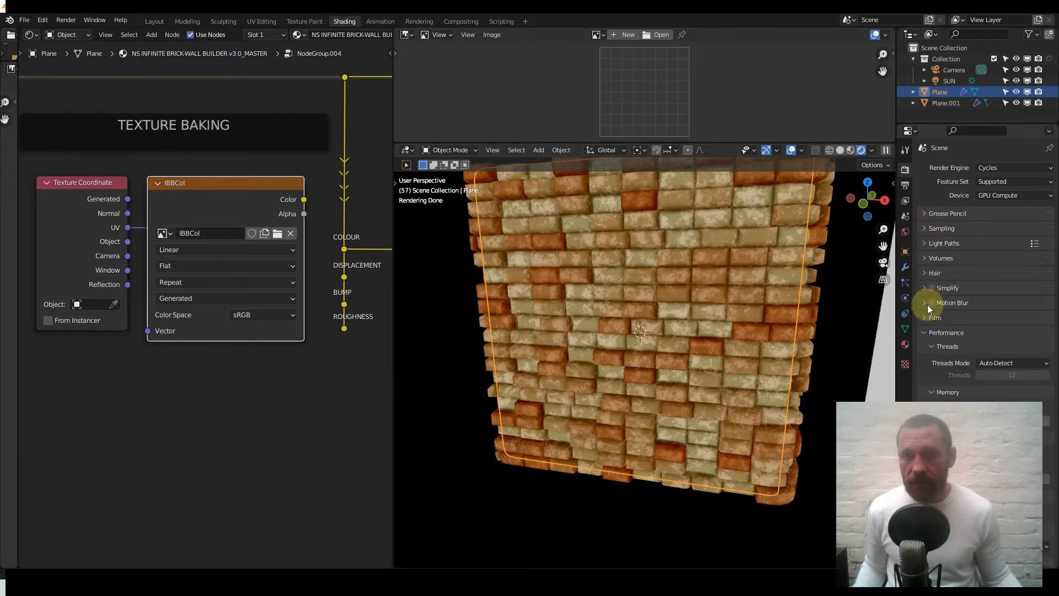
scroll(941, 324, down, 5)
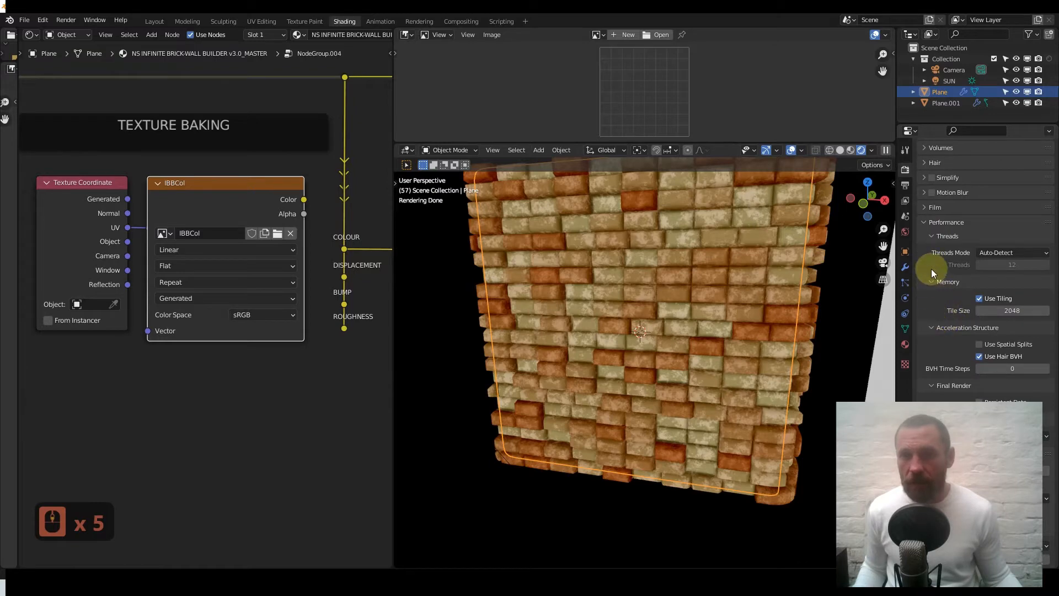
click(933, 246)
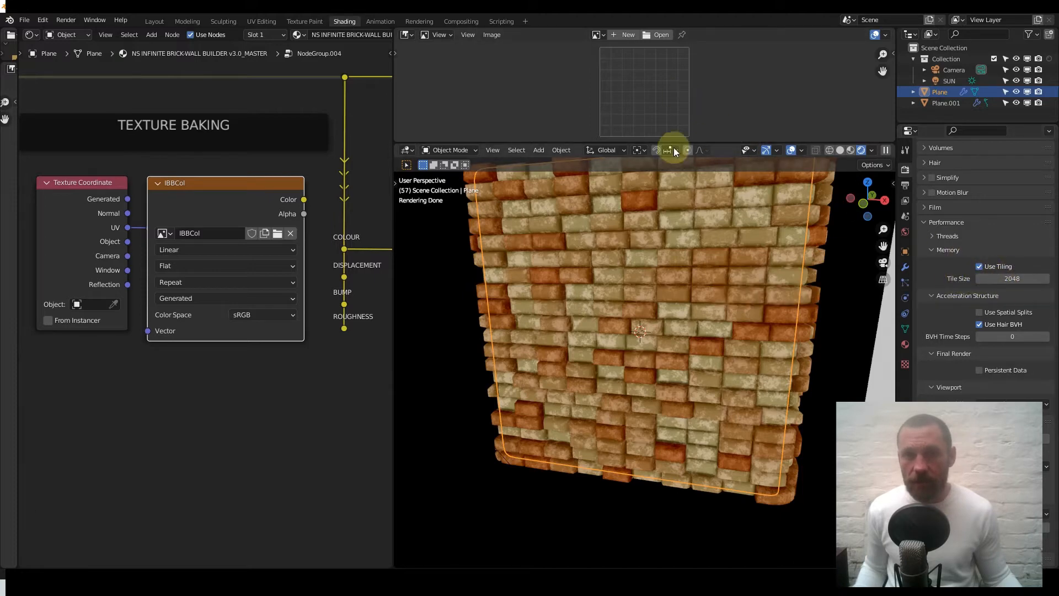
click(1009, 278)
text(4)
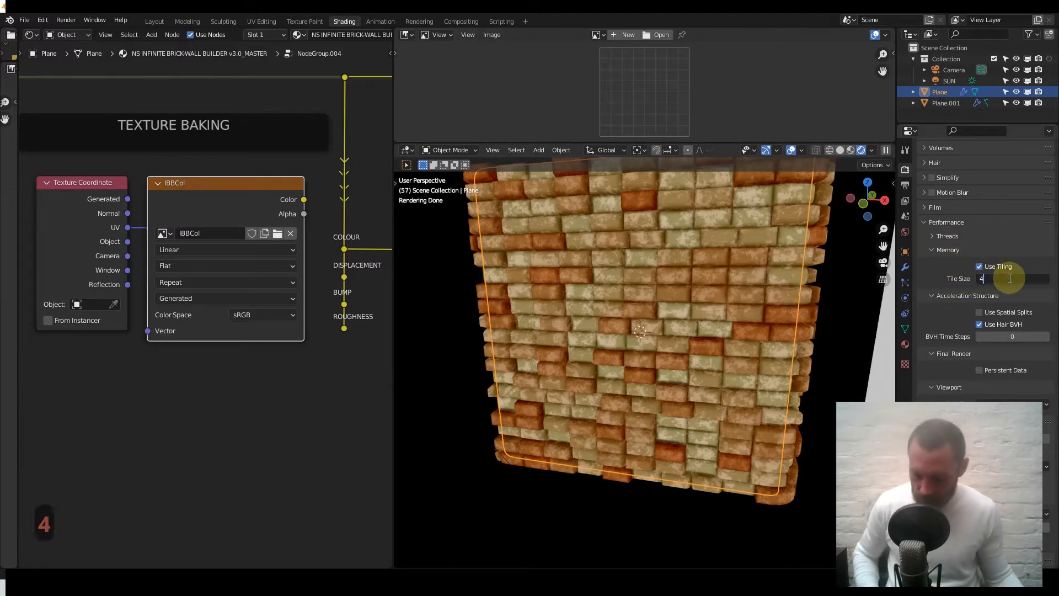
text(096)
key(Return)
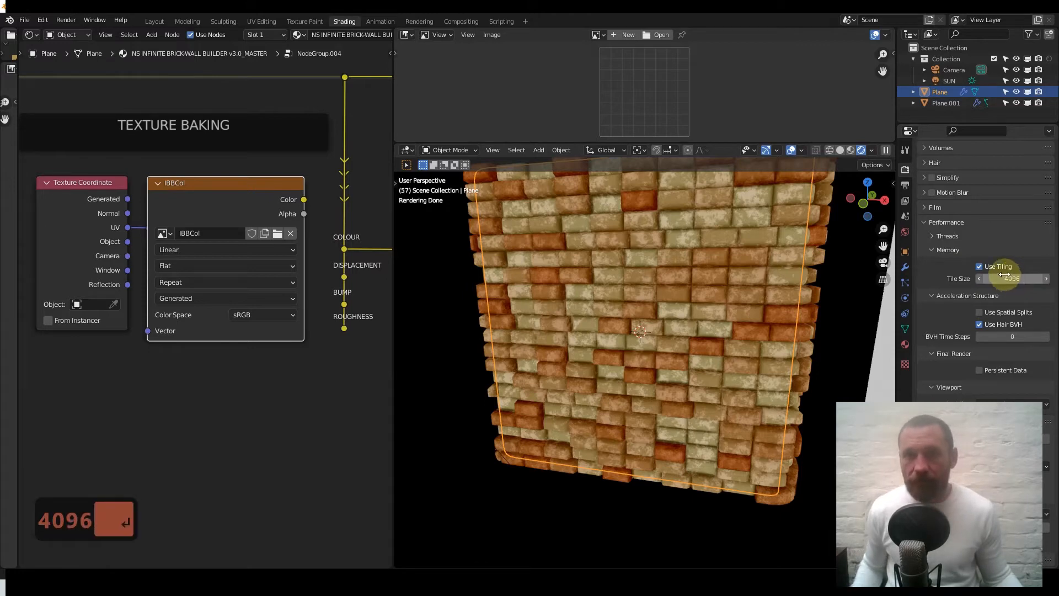
Bake the wall's brick colour into the IBBCol image using the Emit bake type.
click(922, 223)
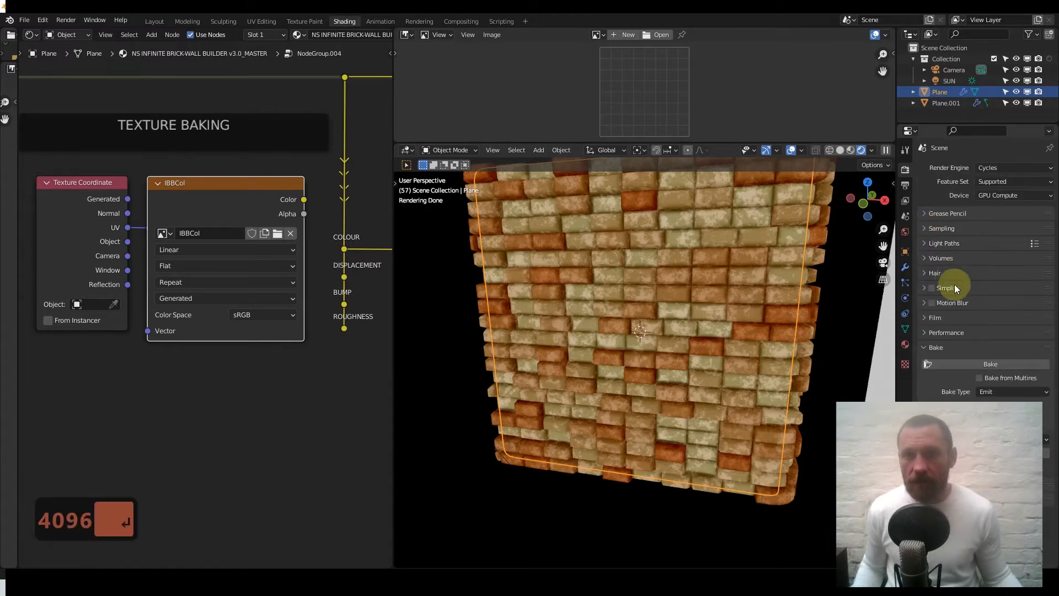
scroll(952, 306, down, 5)
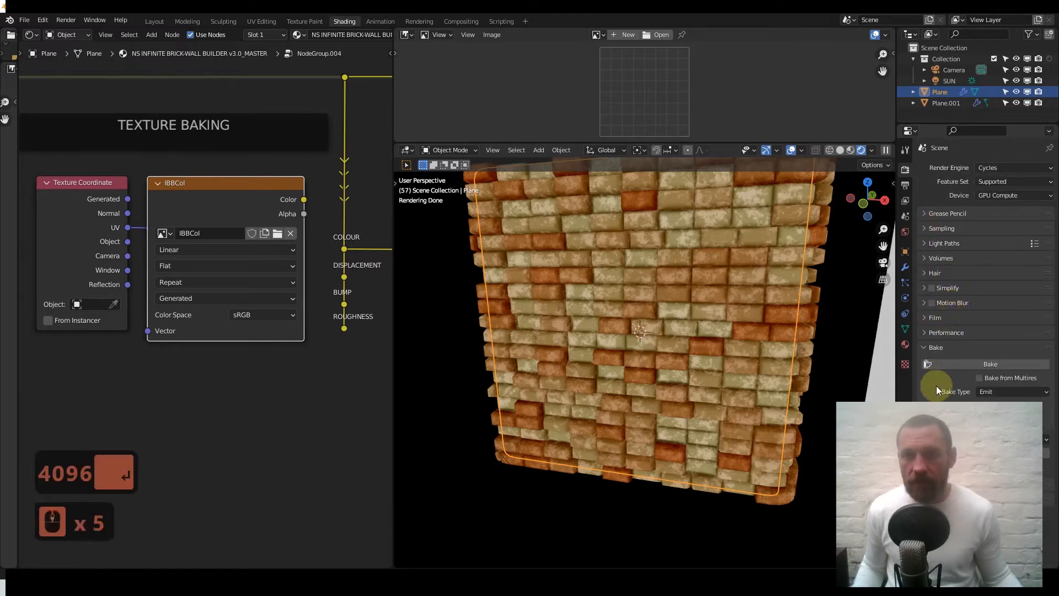
click(983, 393)
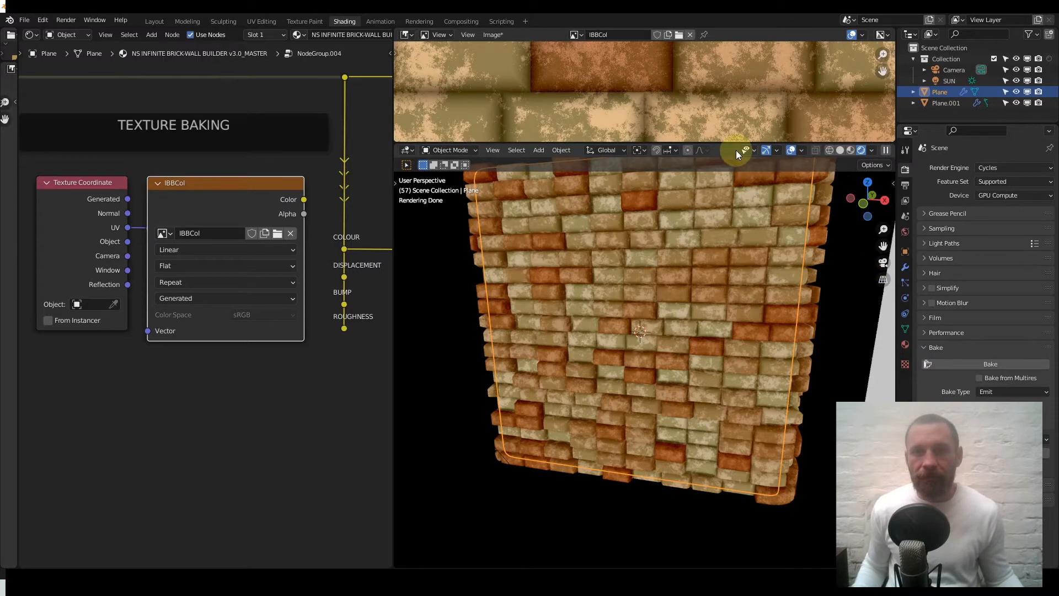
scroll(701, 81, down, 14)
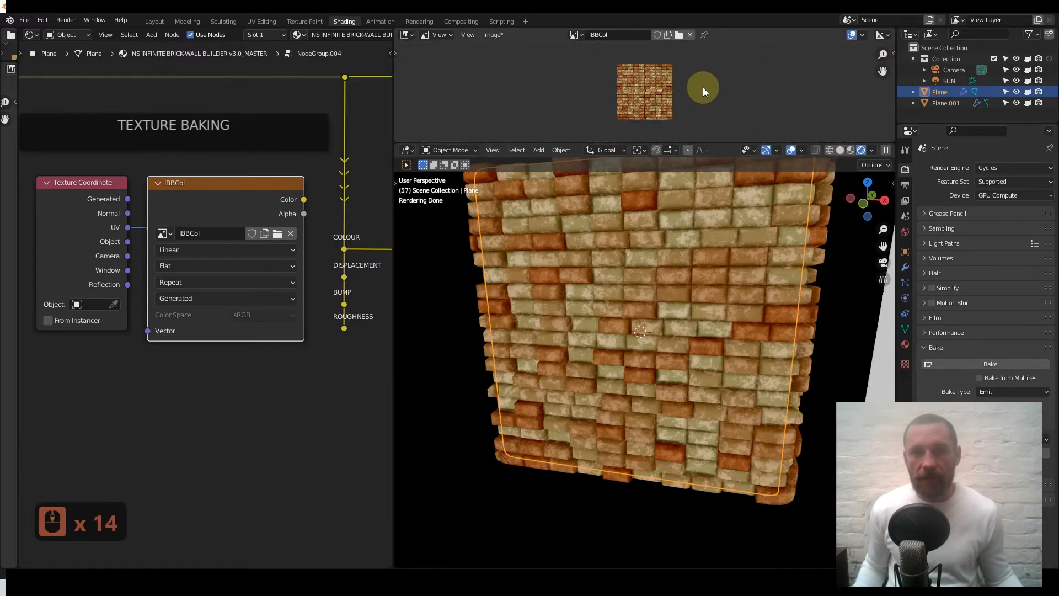
Save the baked colour image in TIFF format as IBBCol.tif and unlink it from the Image Editor.
click(491, 35)
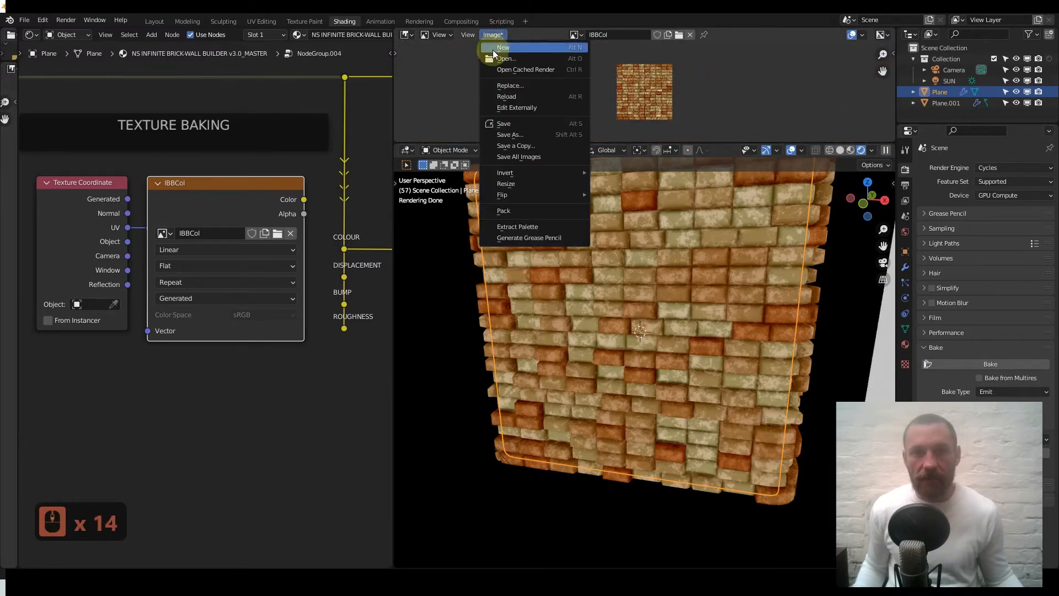
click(519, 132)
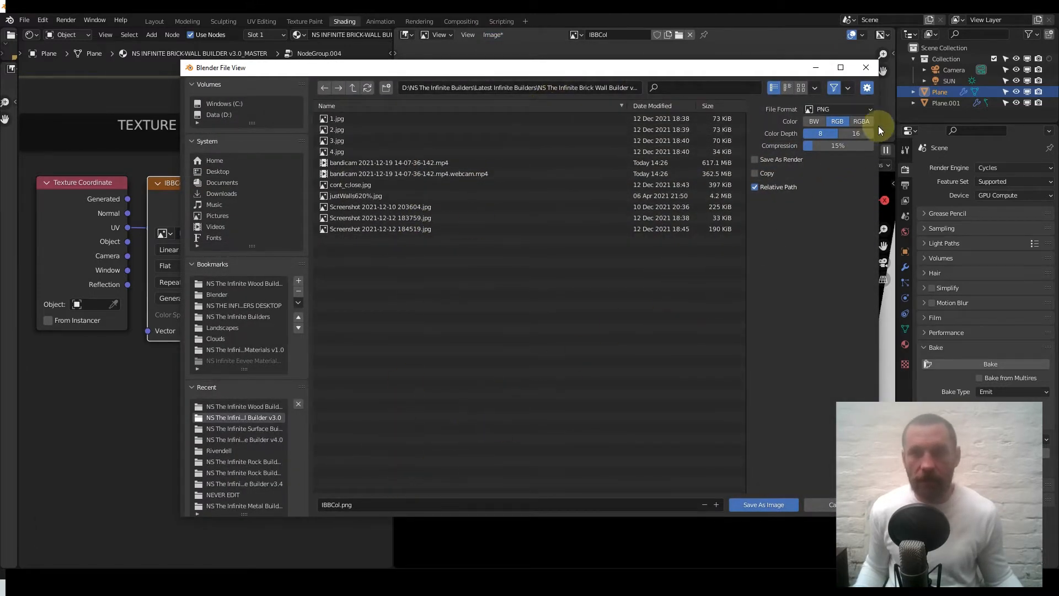
click(870, 111)
click(852, 201)
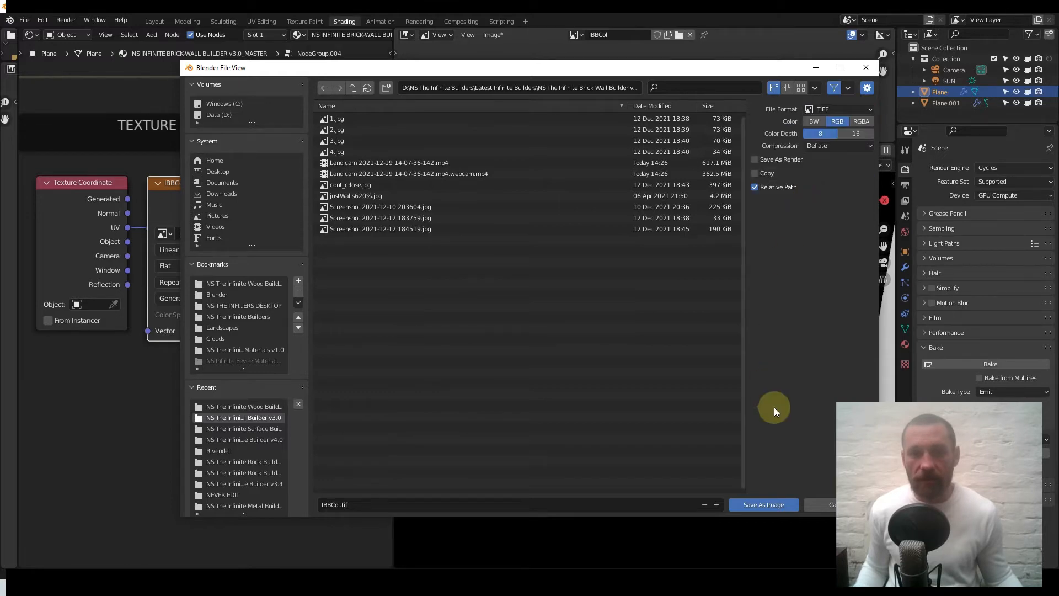
click(755, 505)
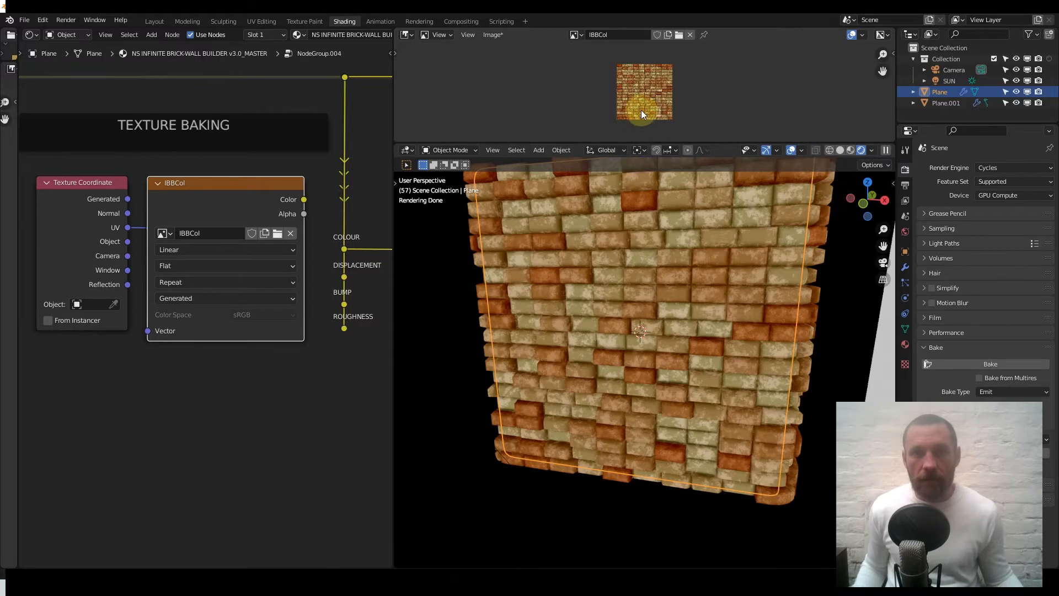
click(691, 35)
Connect the DISPLACEMENT reroute to the output as a preview on the wall.
middle_drag(309, 255, 237, 247)
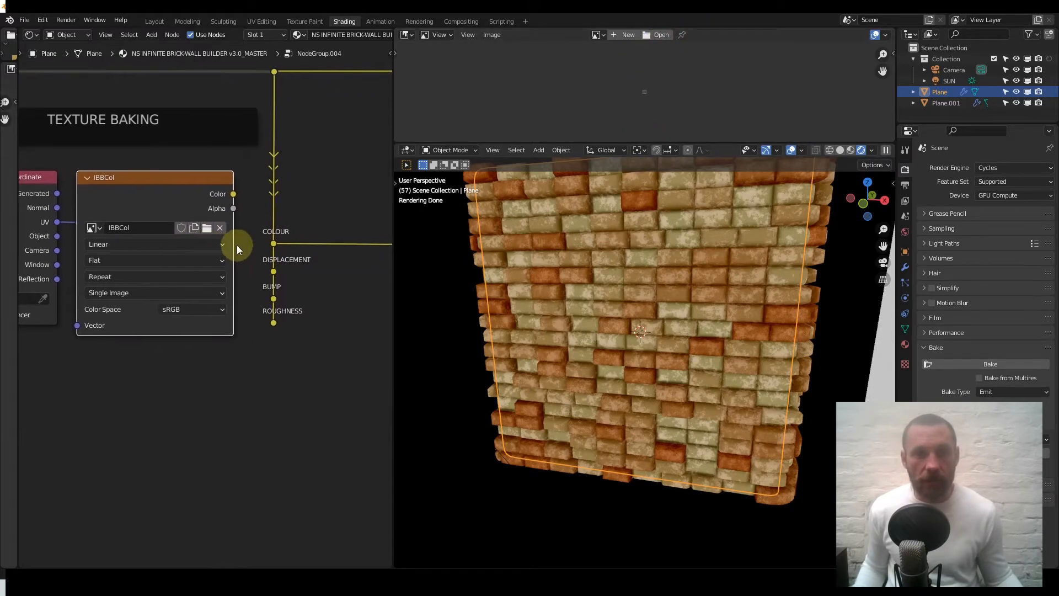
scroll(266, 281, up, 2)
key(ctrl)
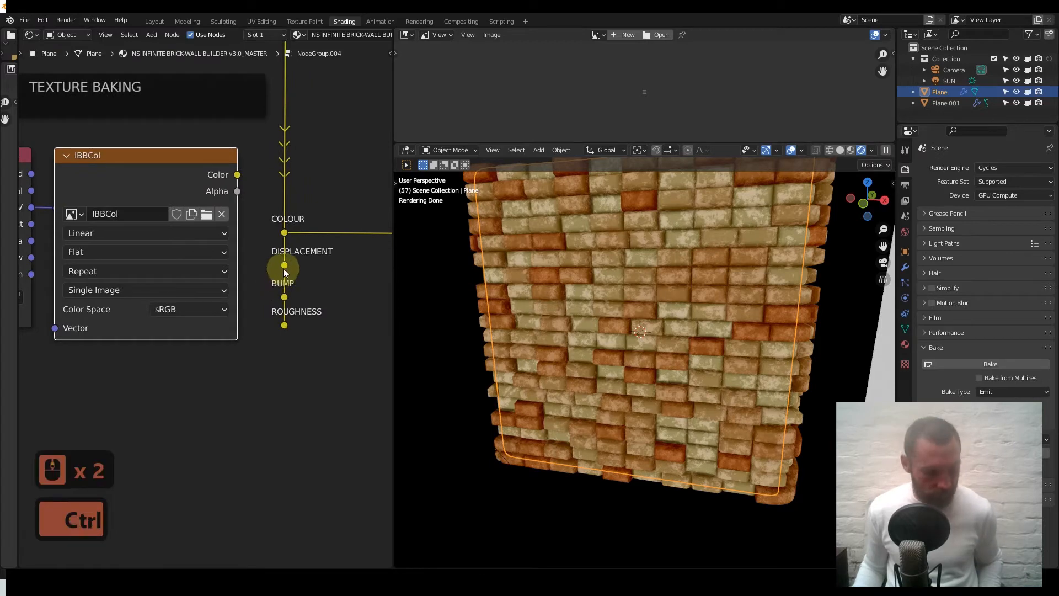
ctrl+shift+click(283, 262)
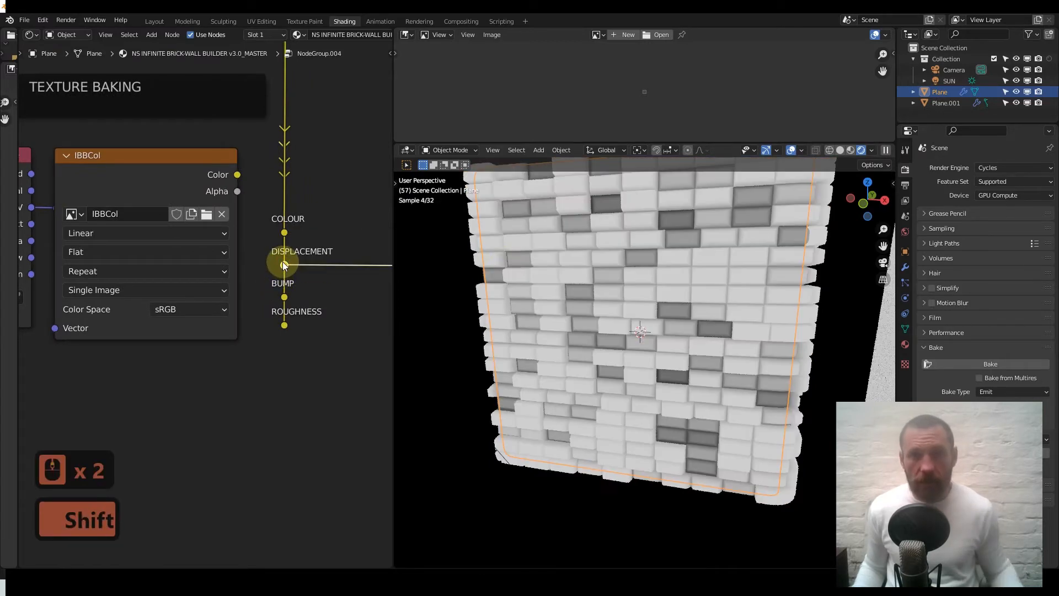
scroll(545, 252, down, 2)
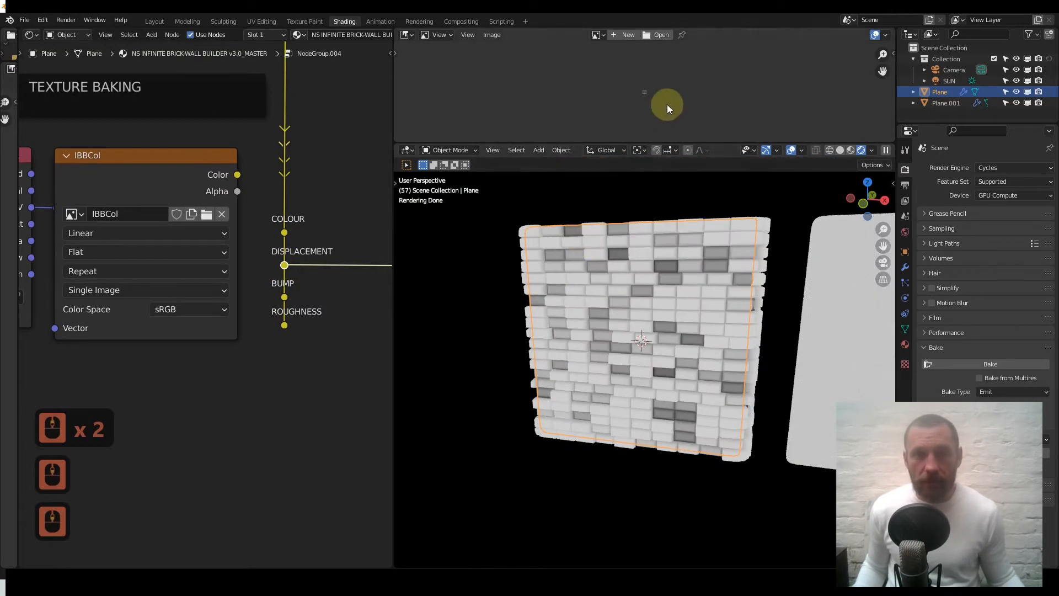
Create a blank 4096 × 4096 px image named IBBDisp without alpha and assign it to the Image Texture node.
click(615, 35)
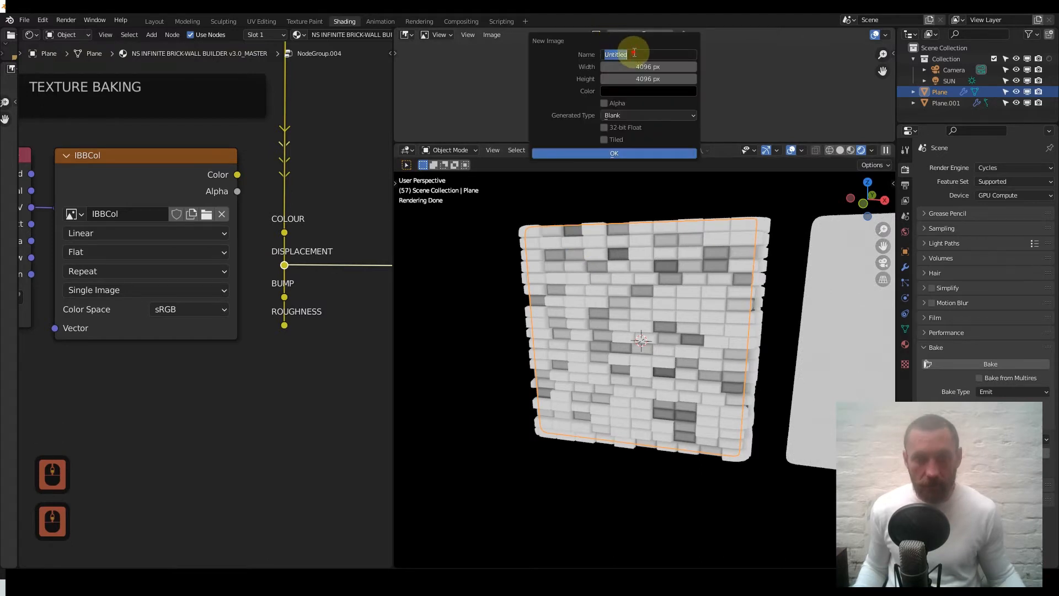
double_click(634, 54)
text(IBBDisp)
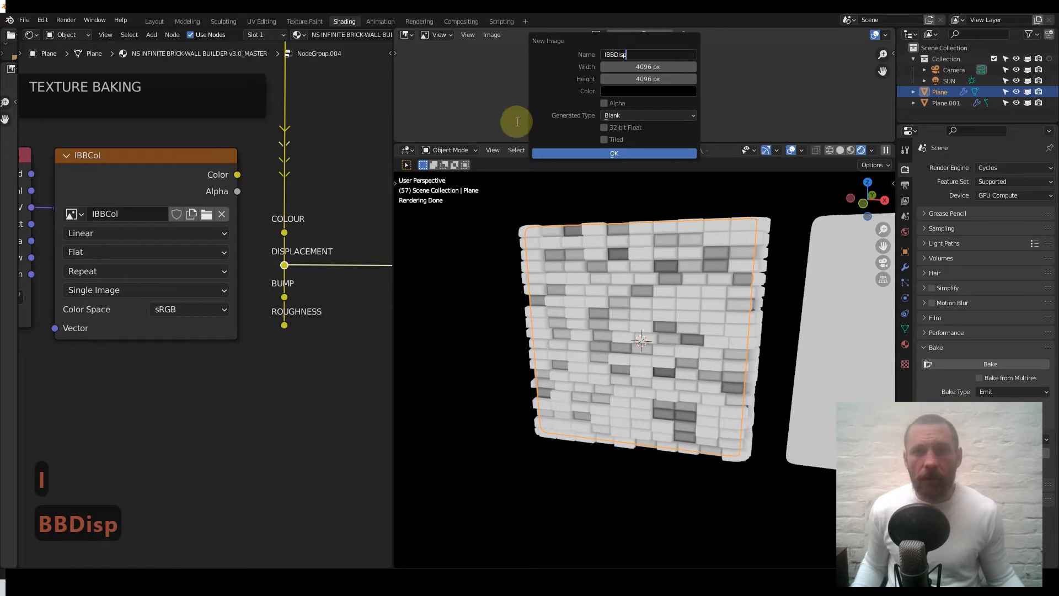
click(620, 152)
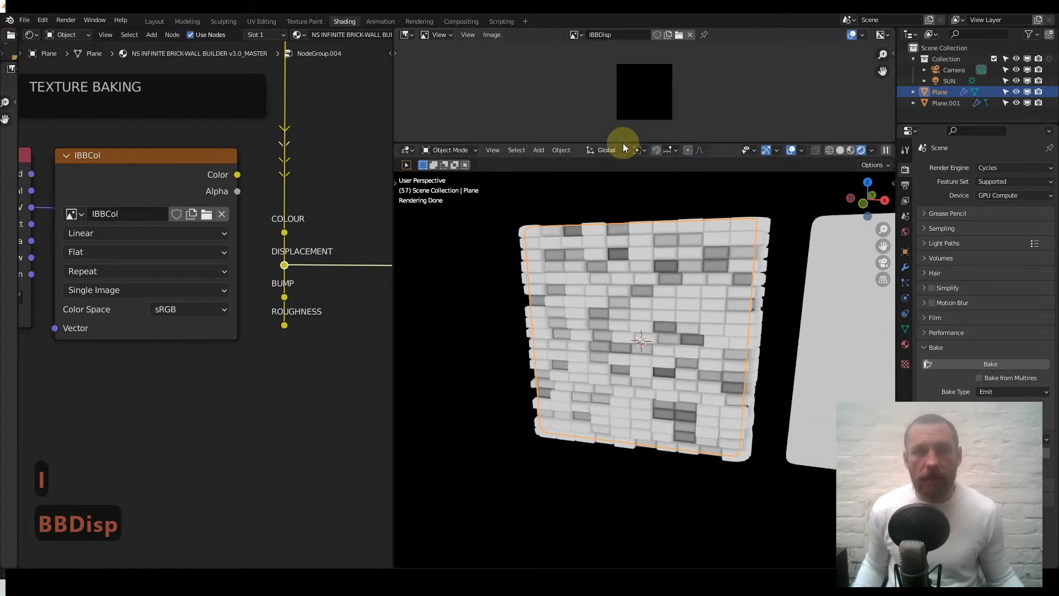
click(73, 214)
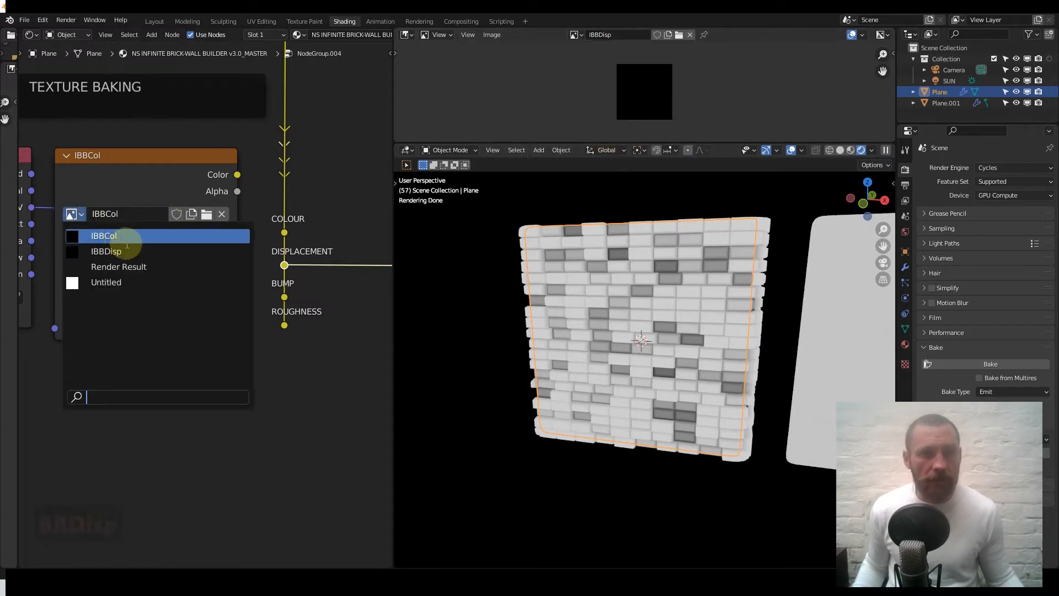
click(148, 251)
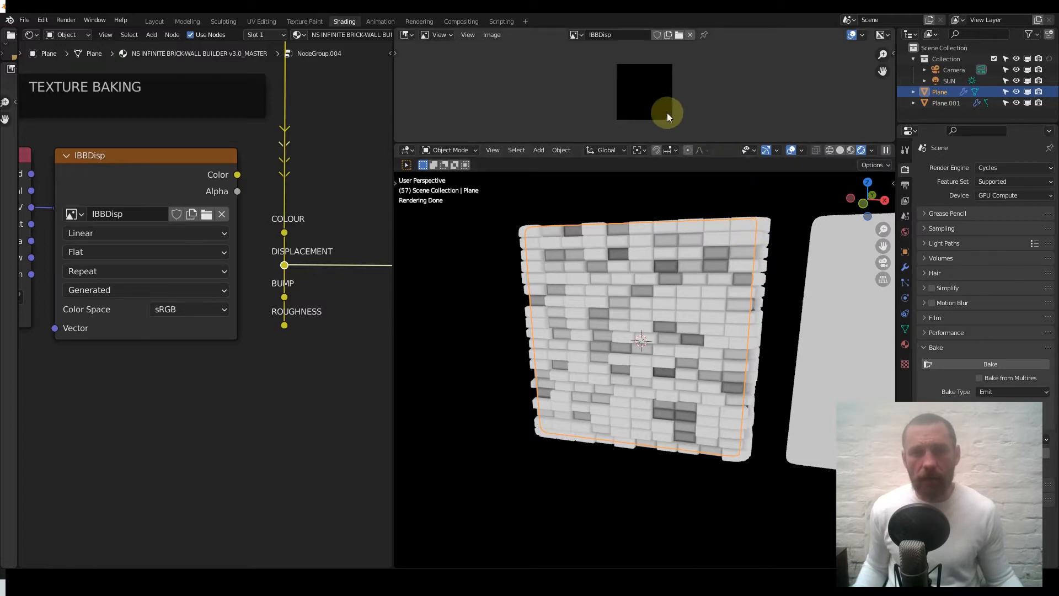
Save the baked displacement image in TIFF format as IBBDisp.tif.
click(494, 34)
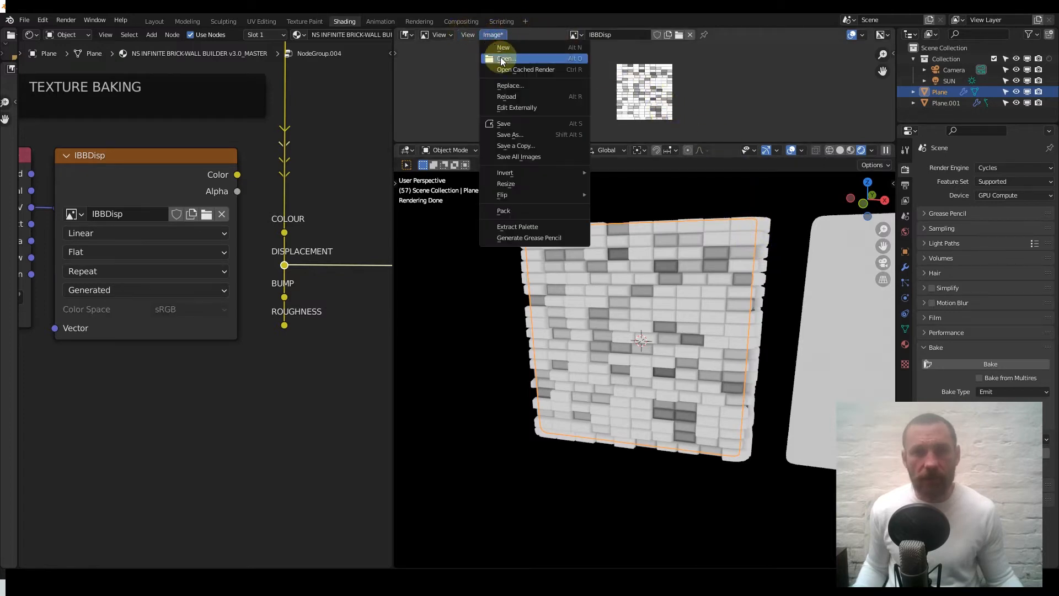
click(528, 134)
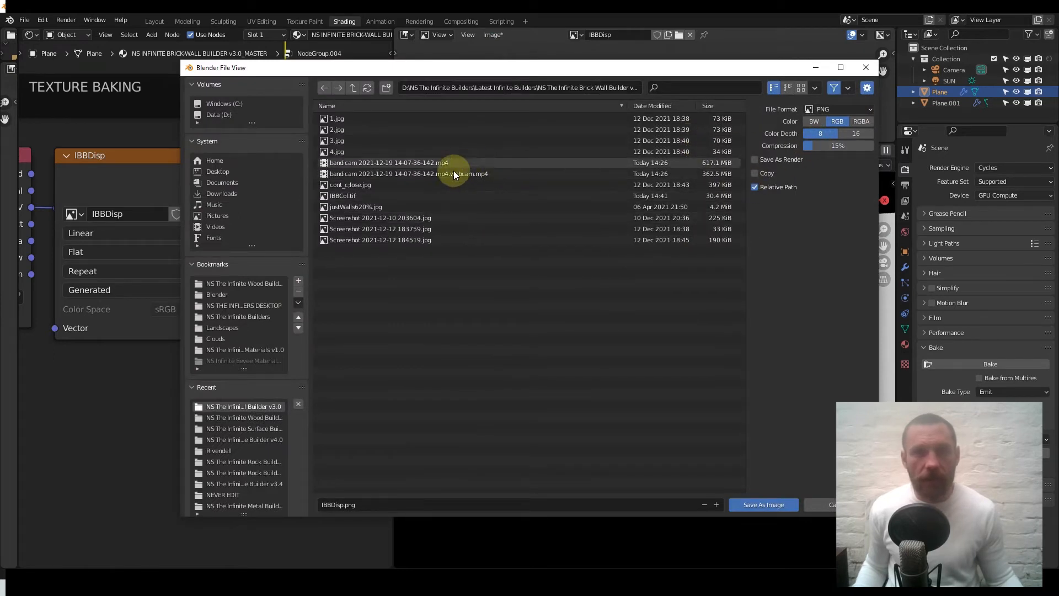
click(845, 109)
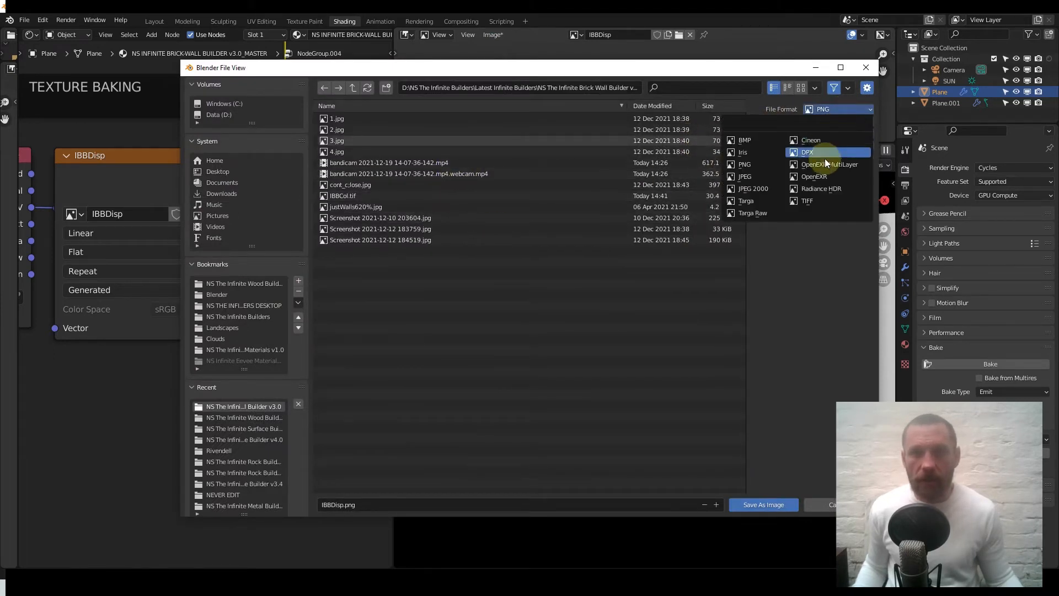
click(810, 200)
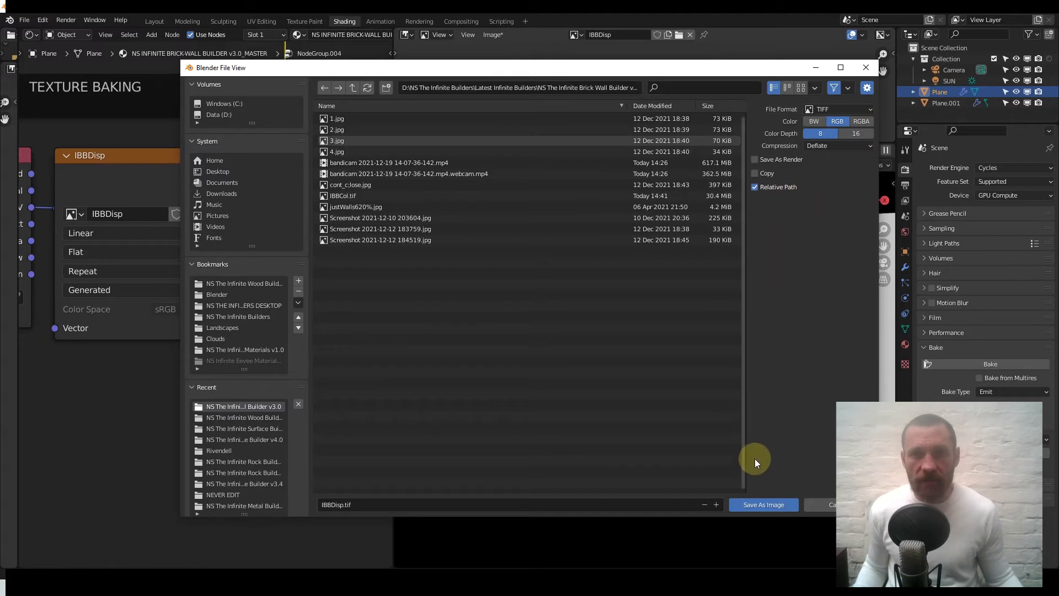
click(769, 504)
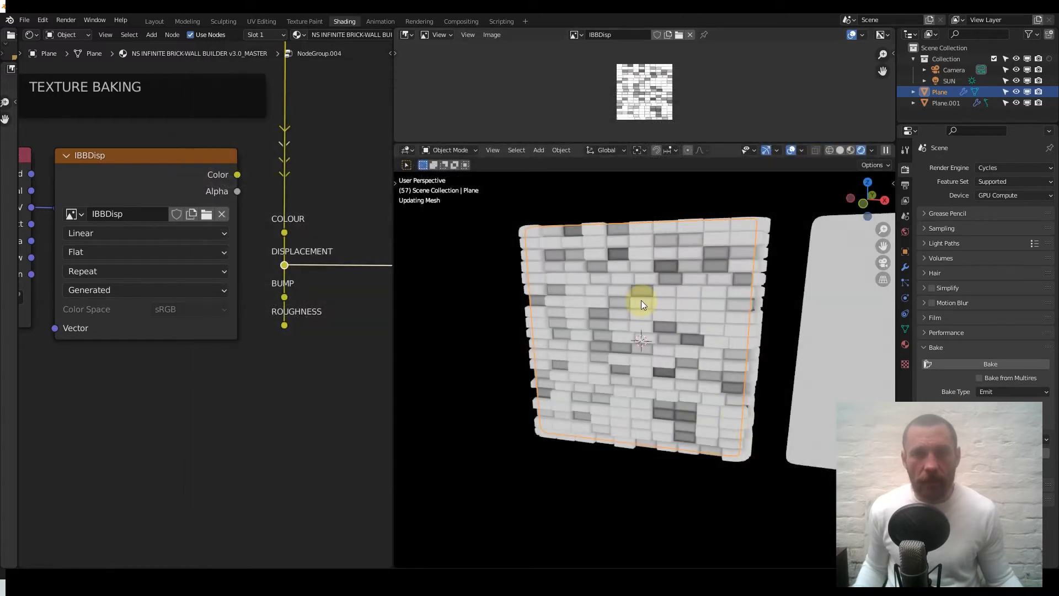
Preview the BUMP reroute on the wall and replace the Image Editor's image with a new blank 4096 × 4096 px one named IBBBump.
ctrl+shift+click(283, 297)
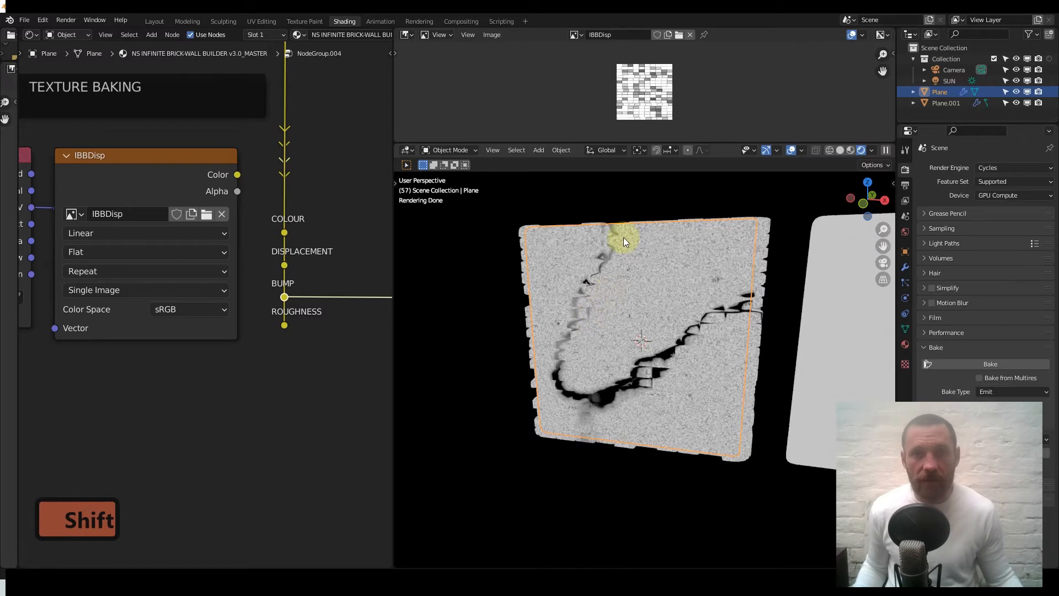
click(689, 37)
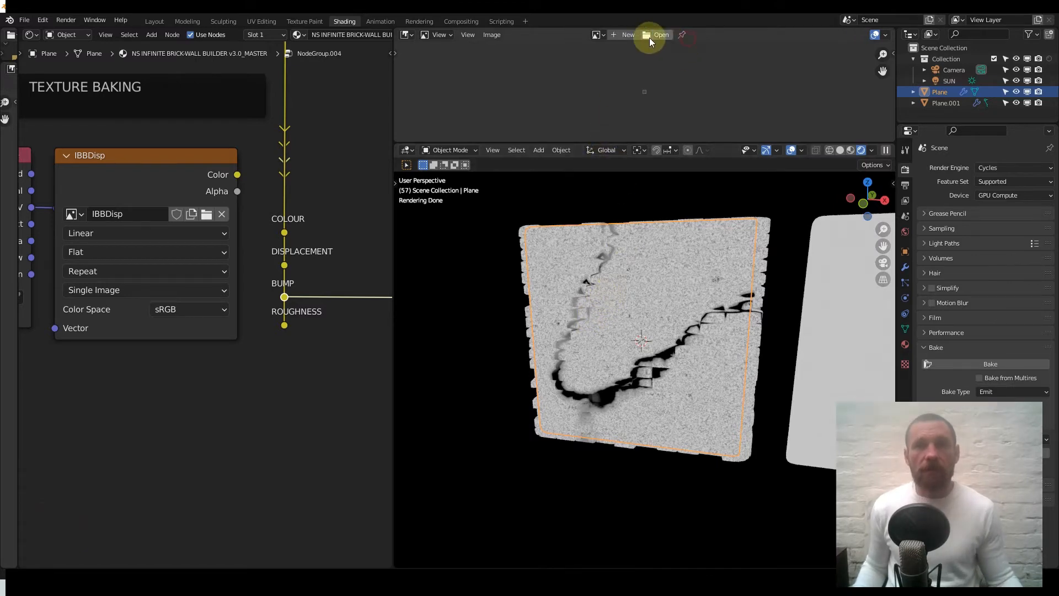
click(623, 35)
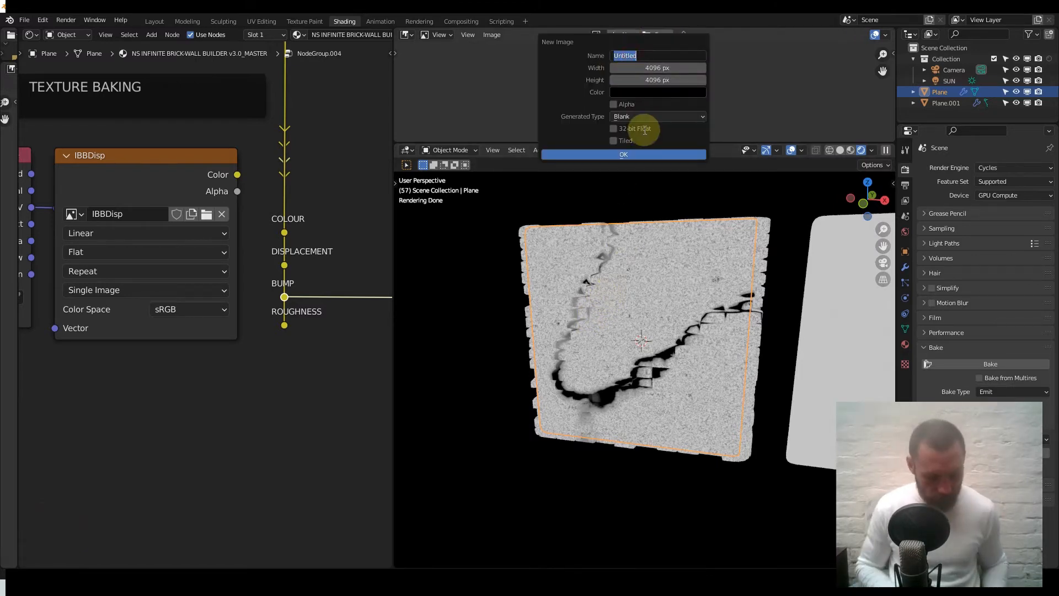
text(IBBB)
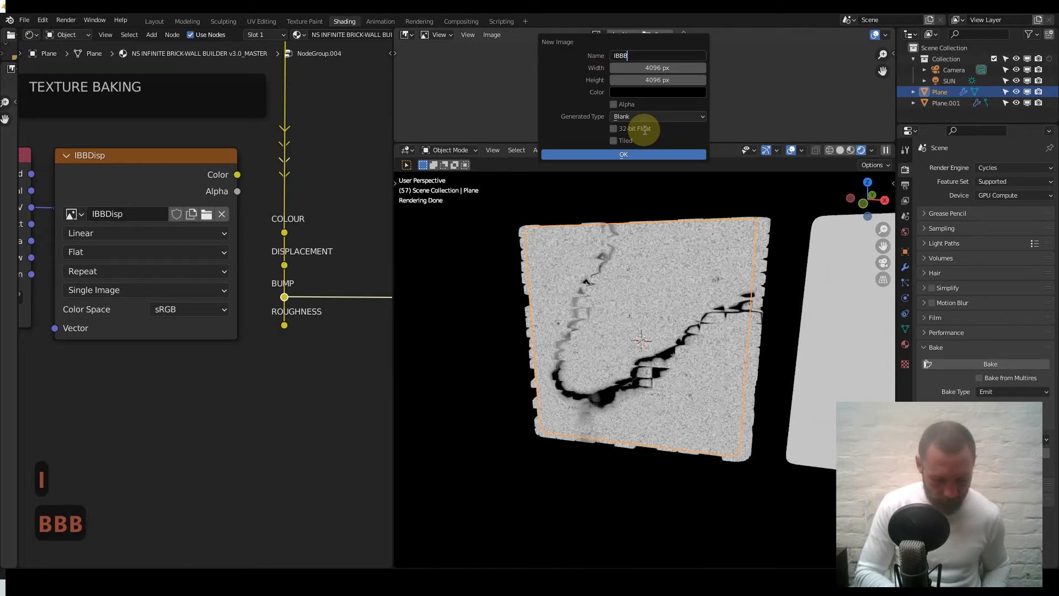
text(ump)
key(Return)
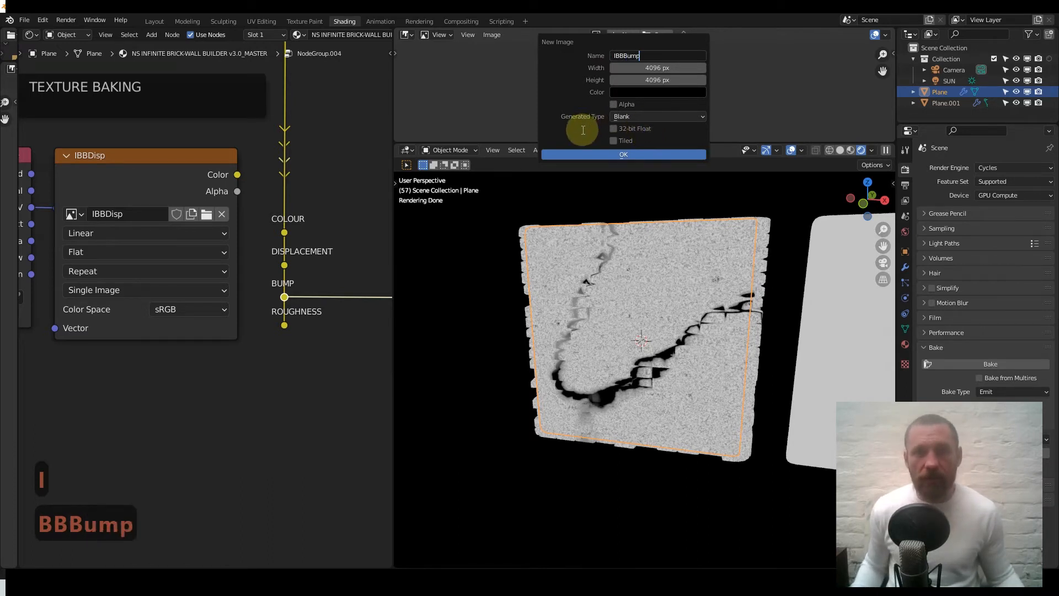
click(596, 154)
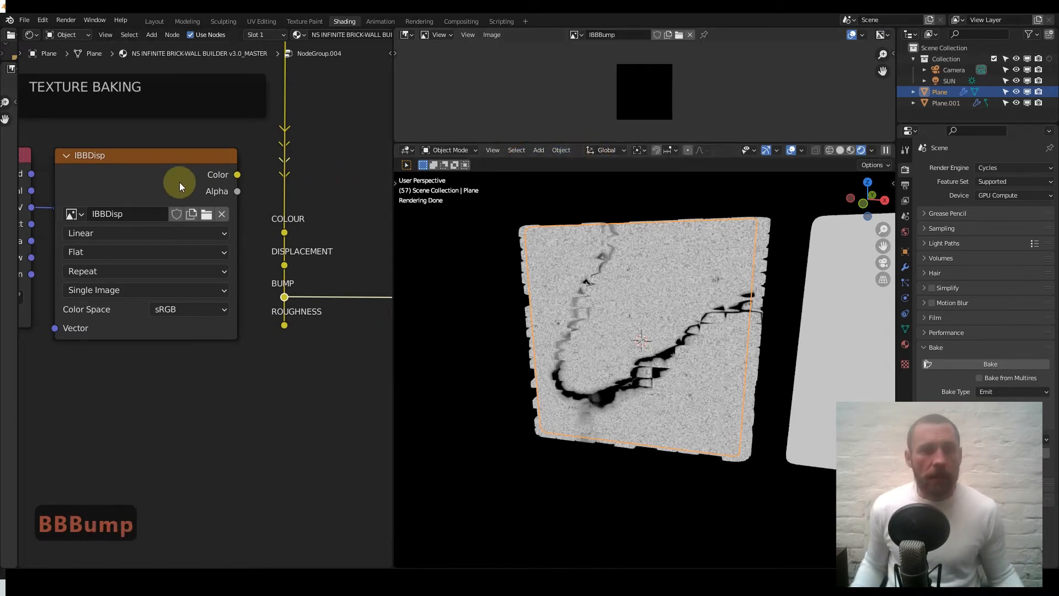
Assign the IBBBump image to the Image Texture node and bake the bump pass into it.
click(90, 213)
click(123, 232)
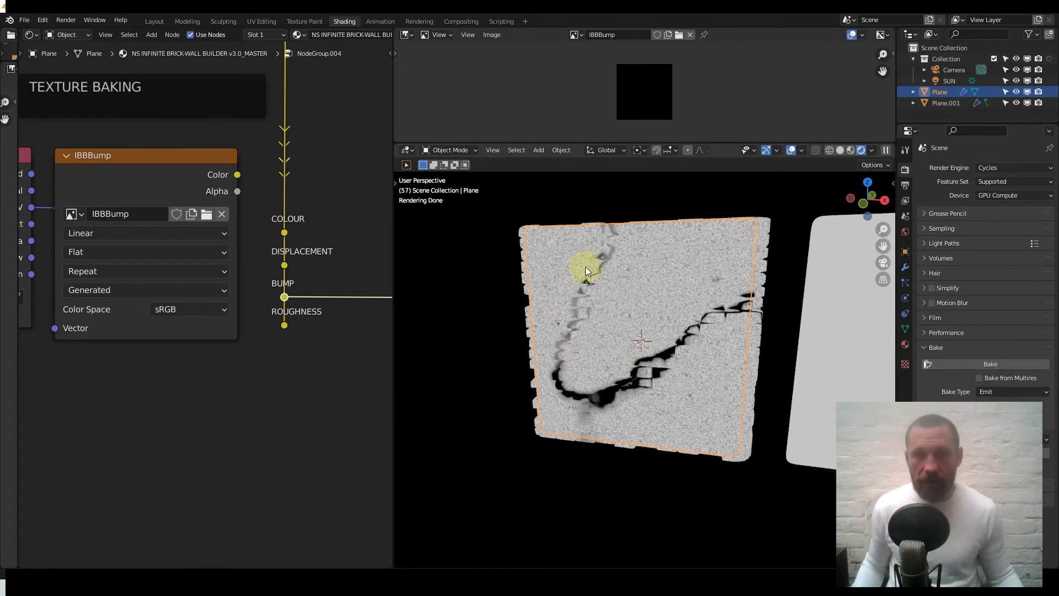
scroll(665, 110, up, 3)
scroll(666, 102, up, 1)
scroll(666, 106, down, 2)
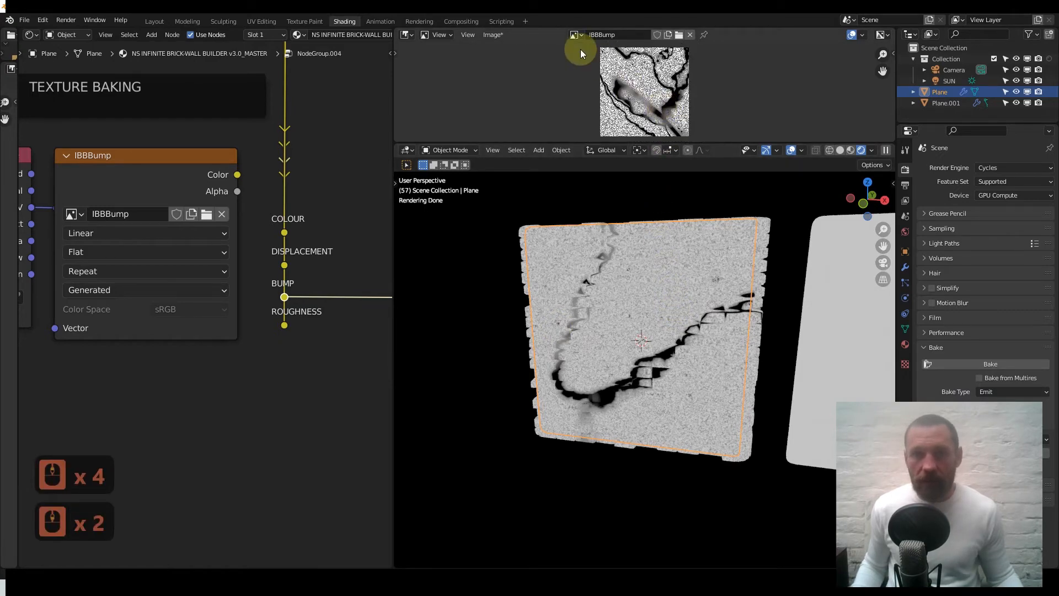
Save the baked bump image in TIFF format as IBBBump.tif.
click(503, 34)
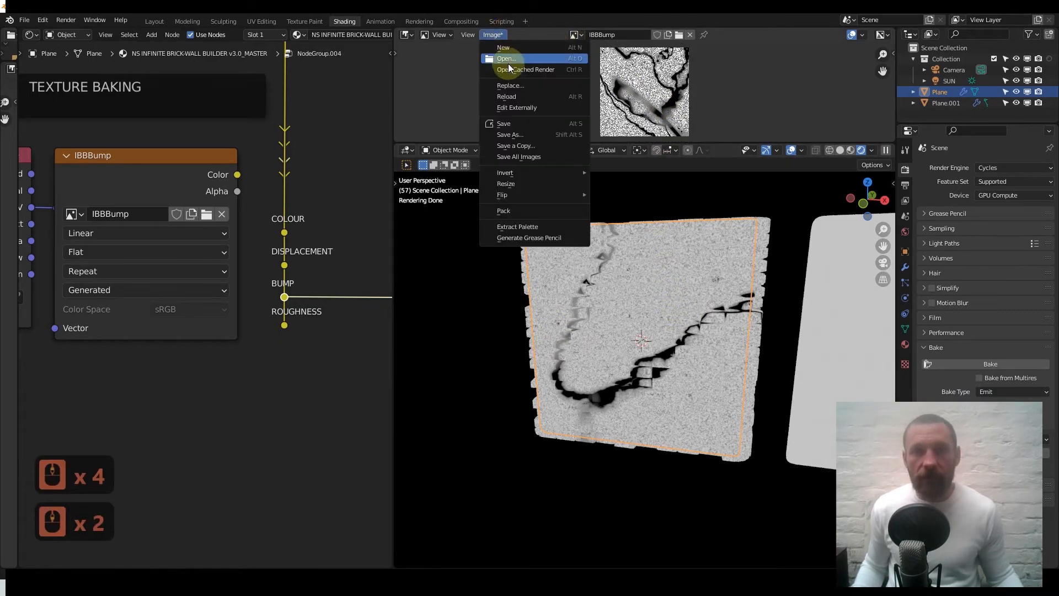
click(553, 133)
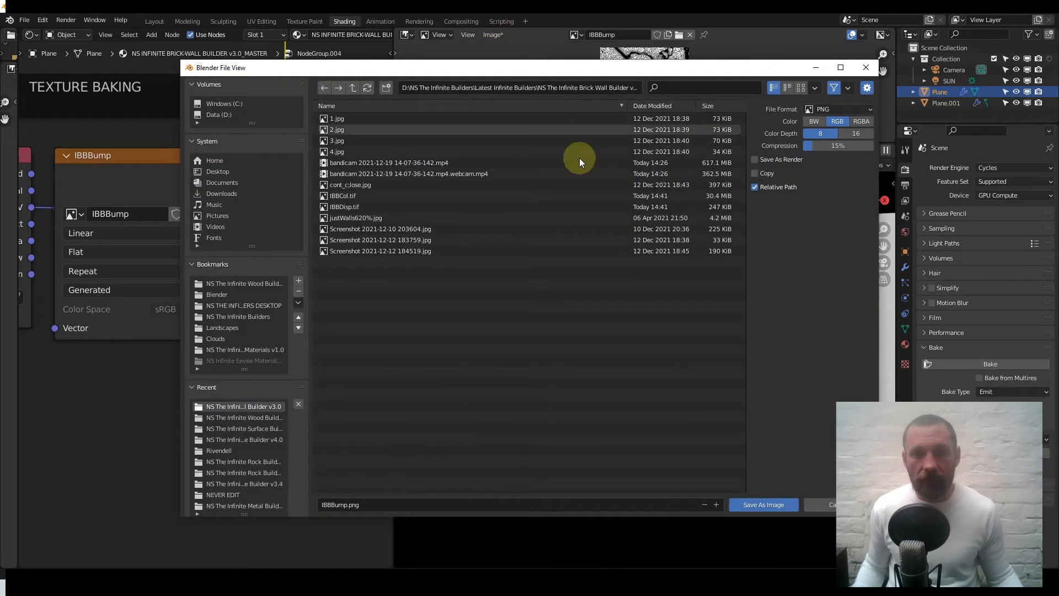
click(849, 109)
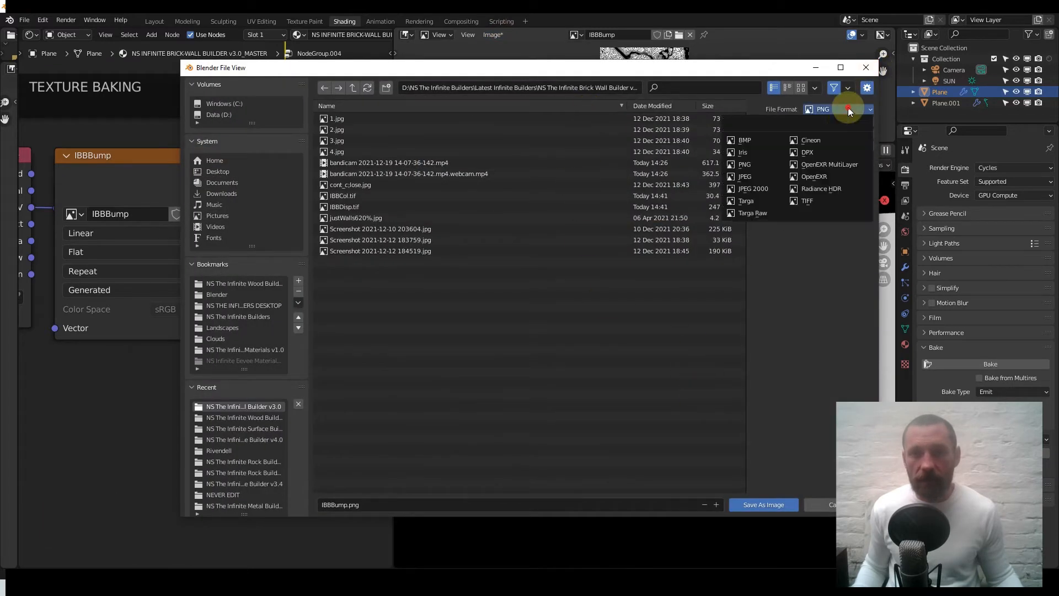
click(818, 194)
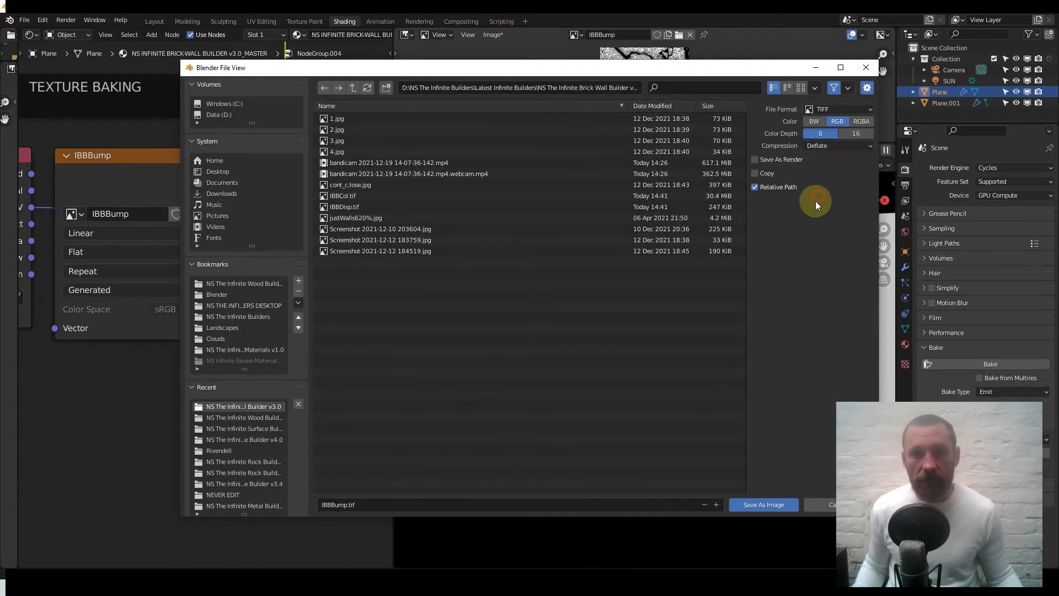
click(759, 504)
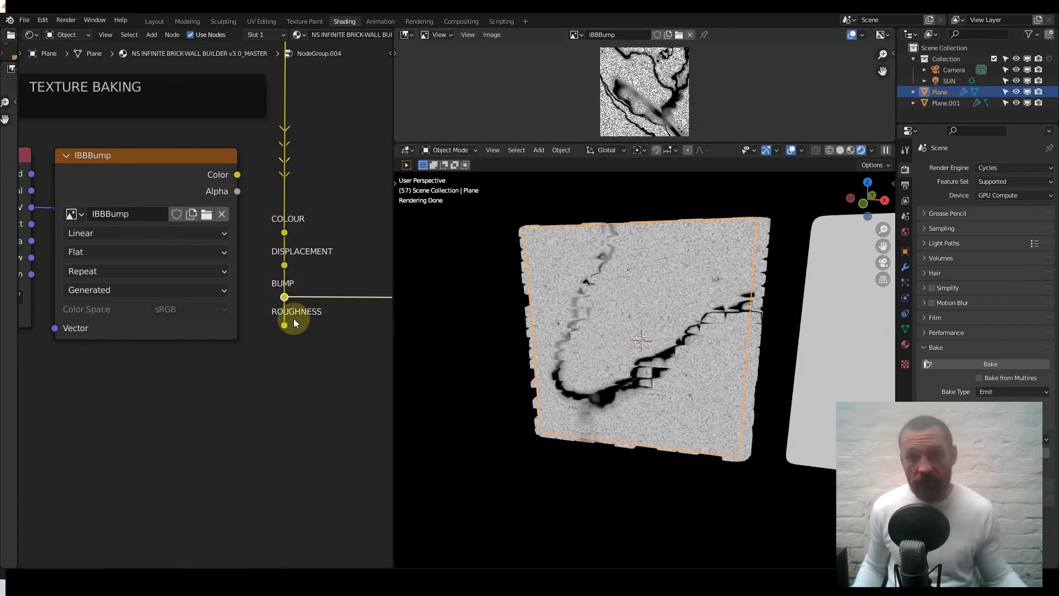
Delete the original procedural brick wall, Plane, keeping only the duplicate wall in the scene.
scroll(291, 299, down, 5)
scroll(291, 298, down, 5)
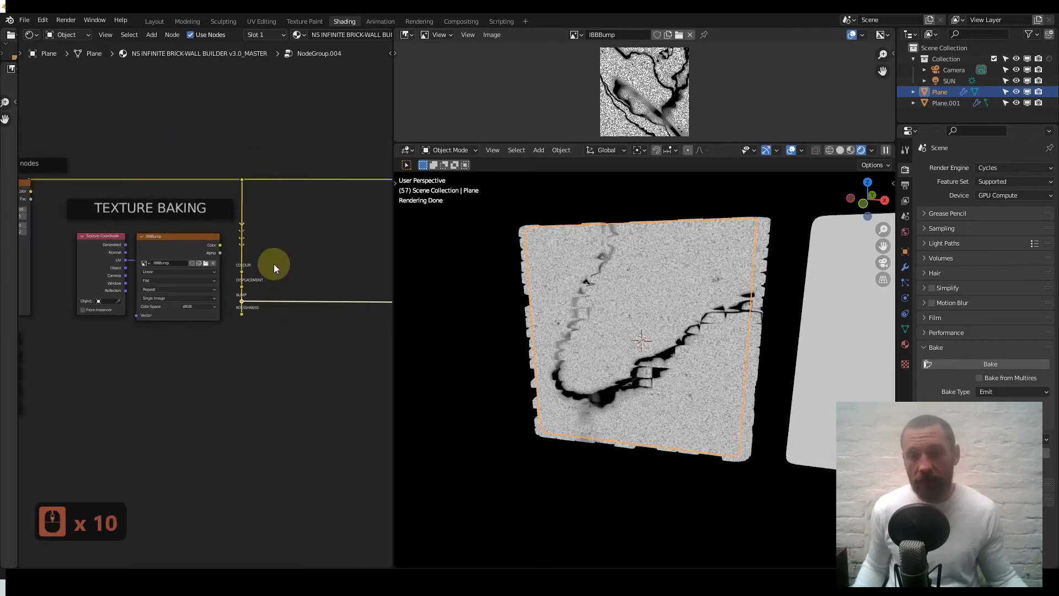
scroll(301, 238, down, 7)
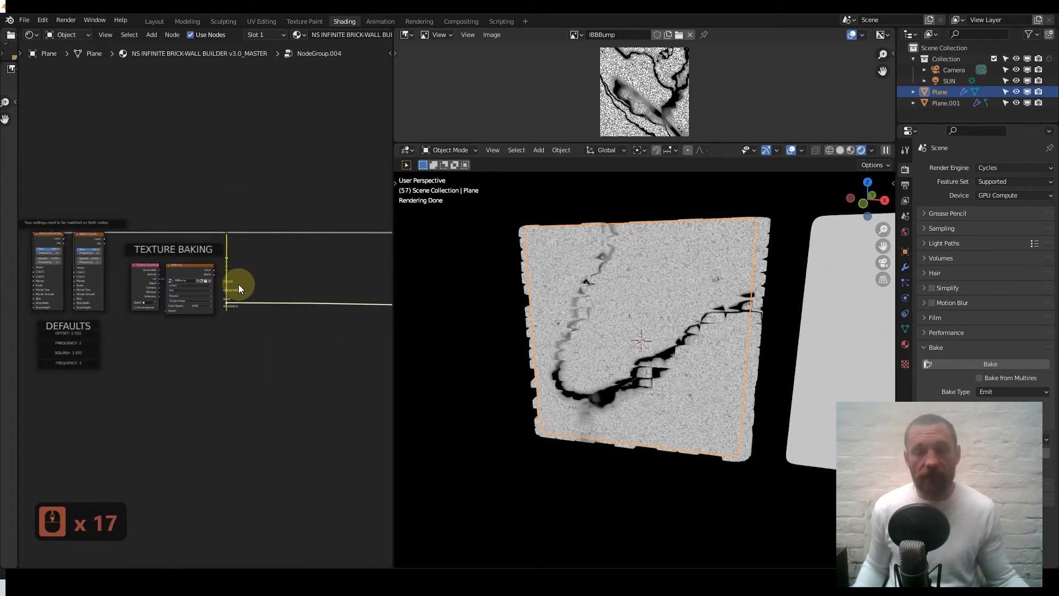
middle_drag(247, 284, 275, 279)
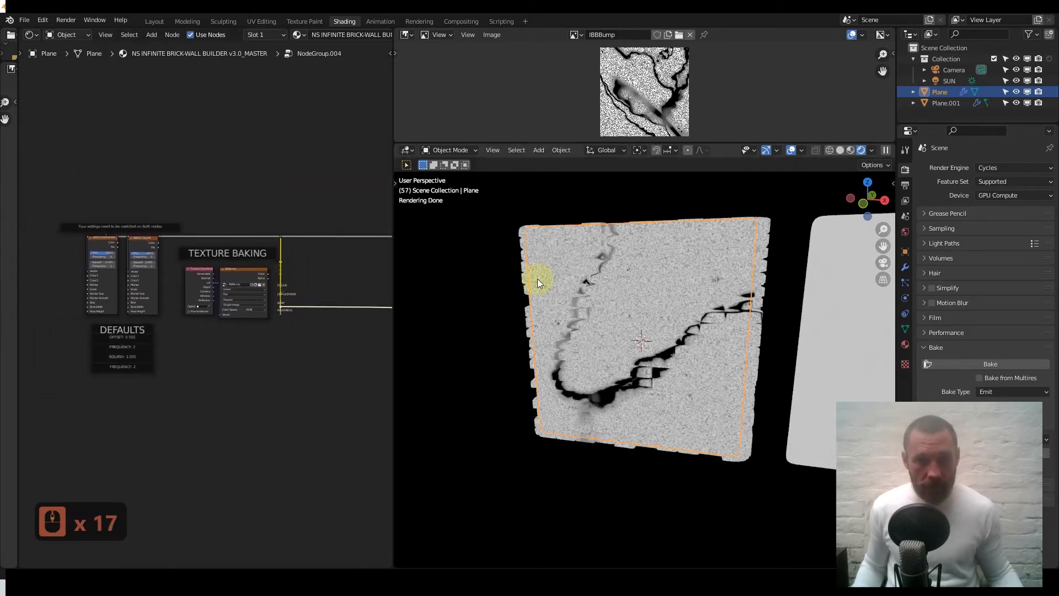
click(598, 270)
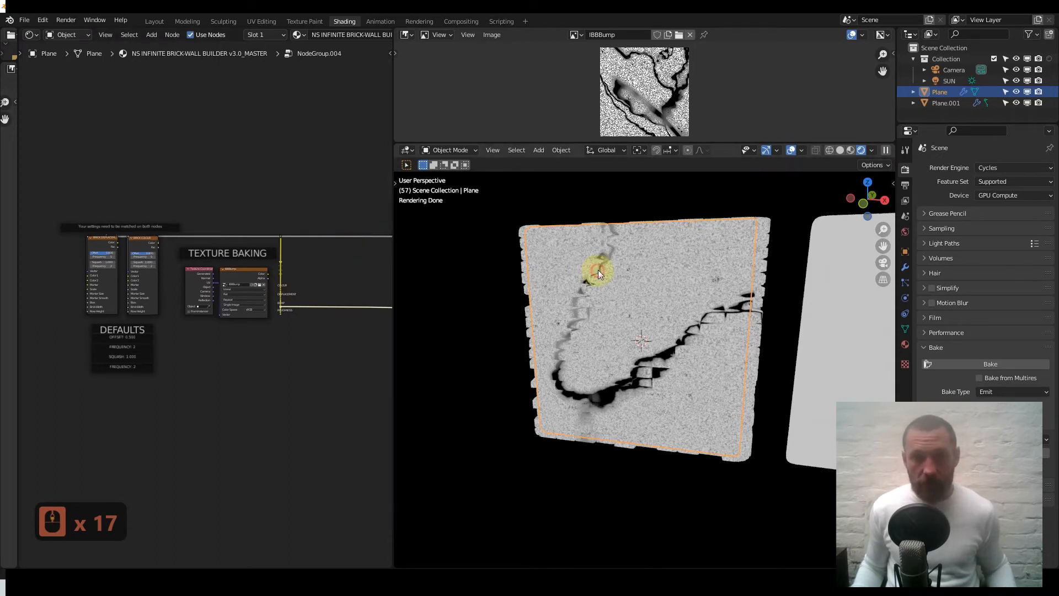
key(x)
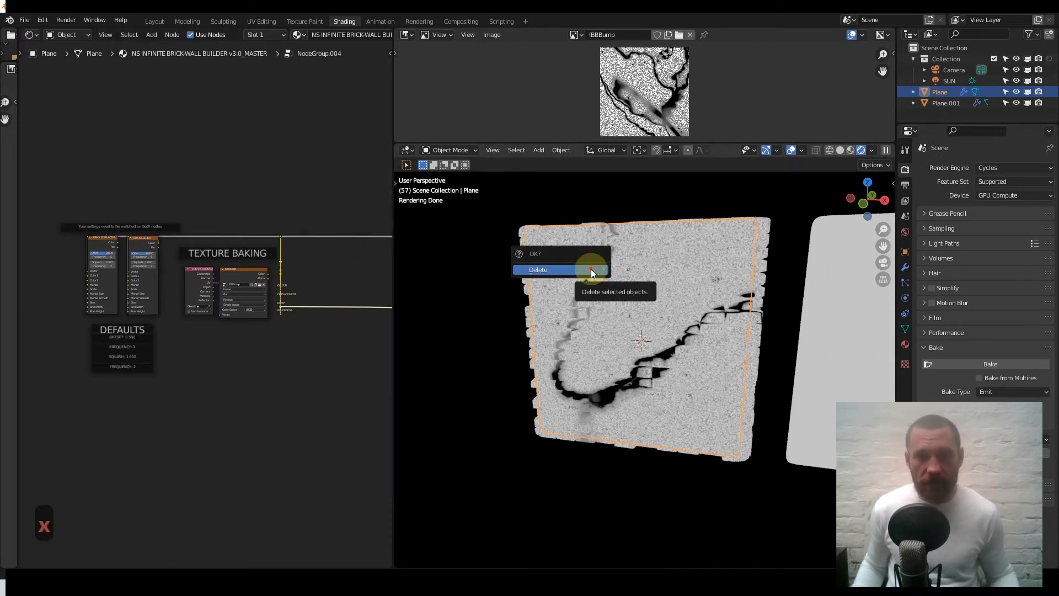
click(590, 269)
shift+middle_drag(654, 310, 452, 292)
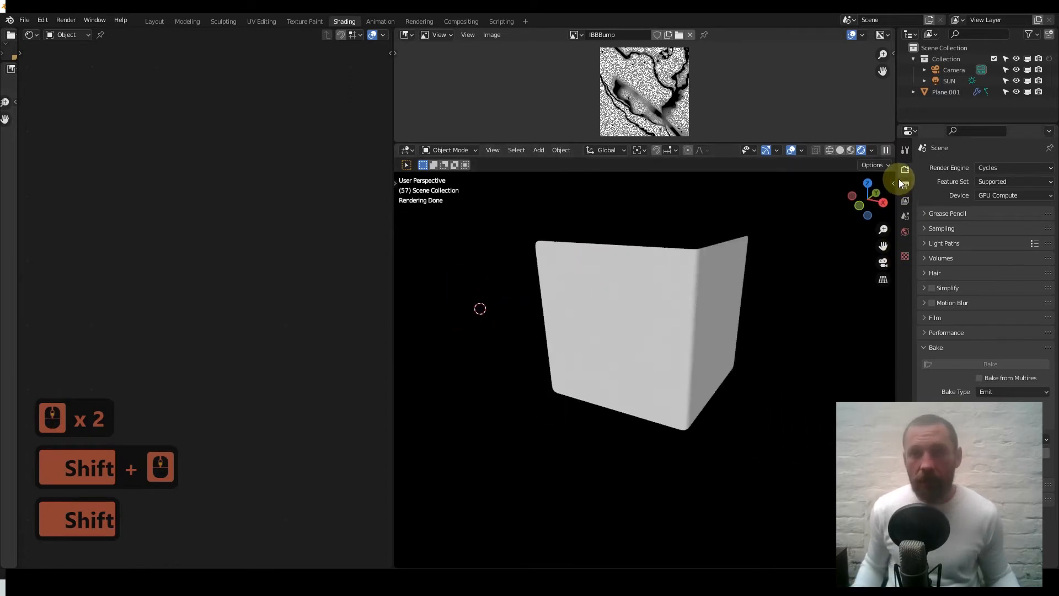
Switch the render engine to Eevee and join the Image Editor area into the 3D viewport.
click(1002, 168)
click(993, 180)
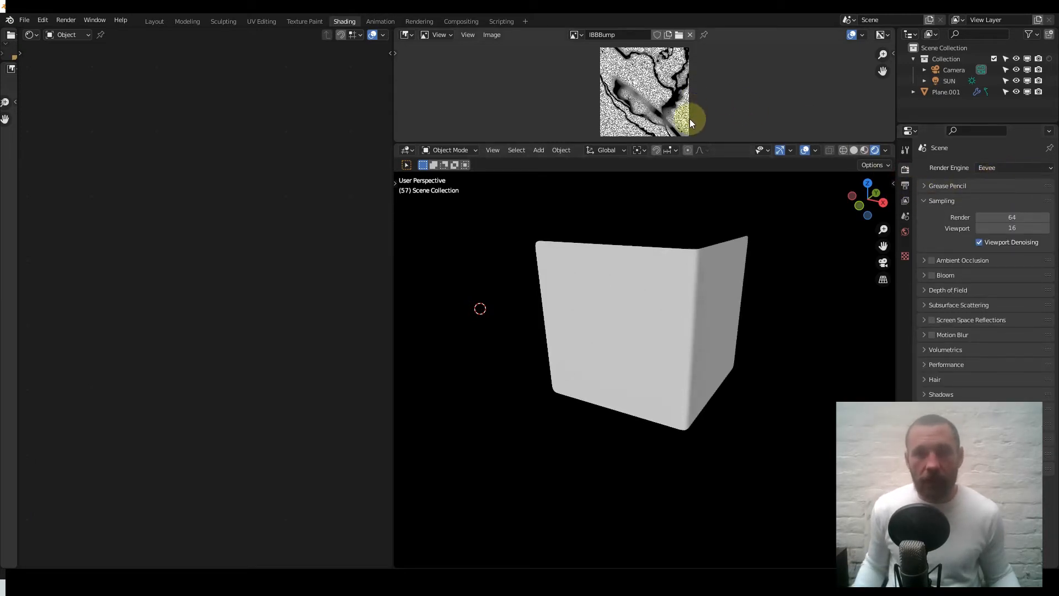
right_click(712, 143)
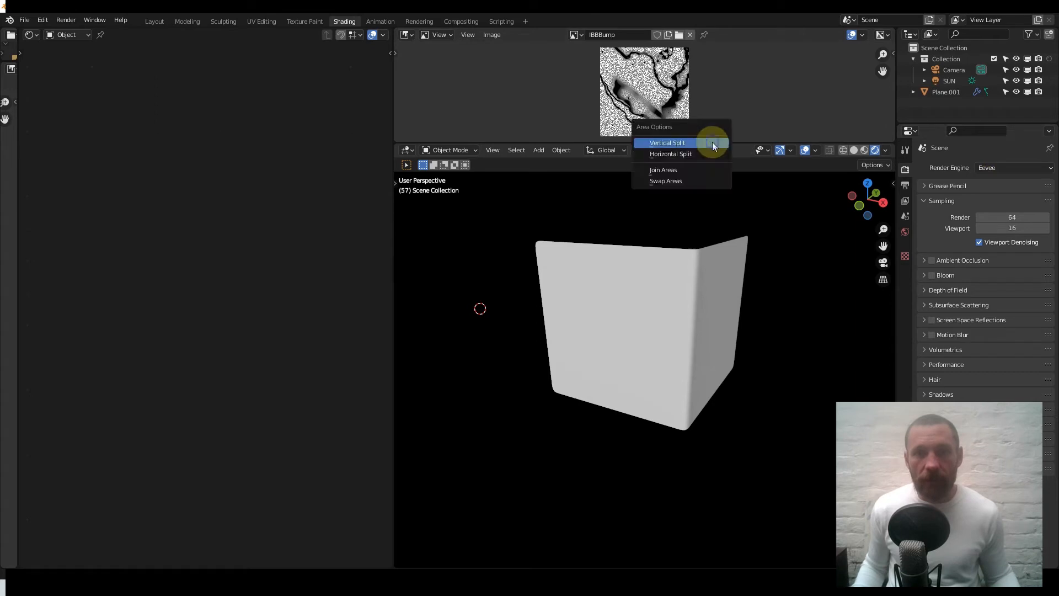
click(700, 168)
click(703, 99)
Create a new material on the duplicate wall, Plane.001.
middle_drag(703, 100, 656, 217)
shift+middle_drag(660, 264, 624, 274)
scroll(586, 287, up, 2)
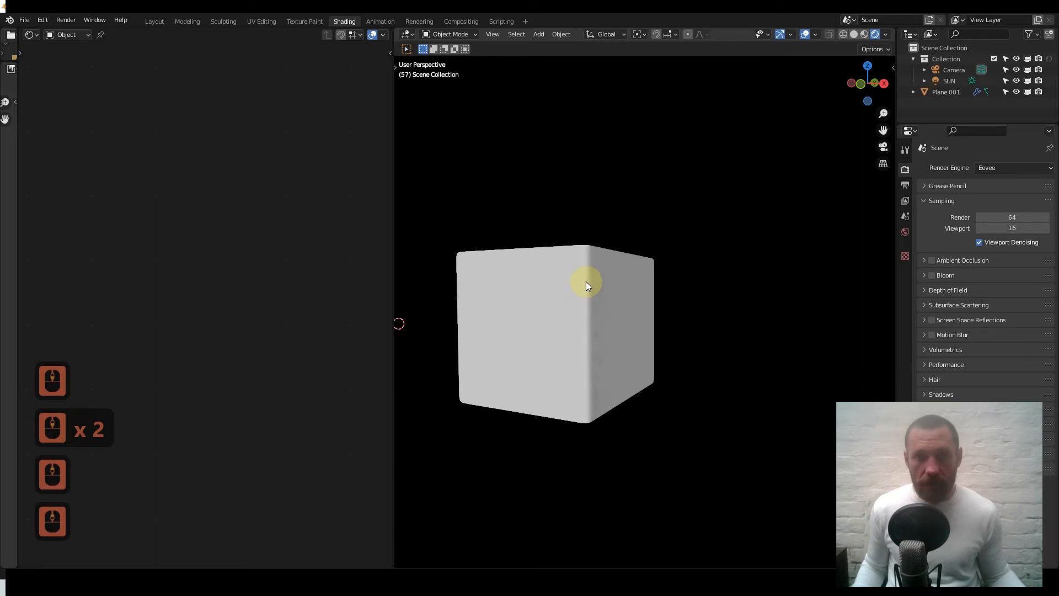
click(585, 280)
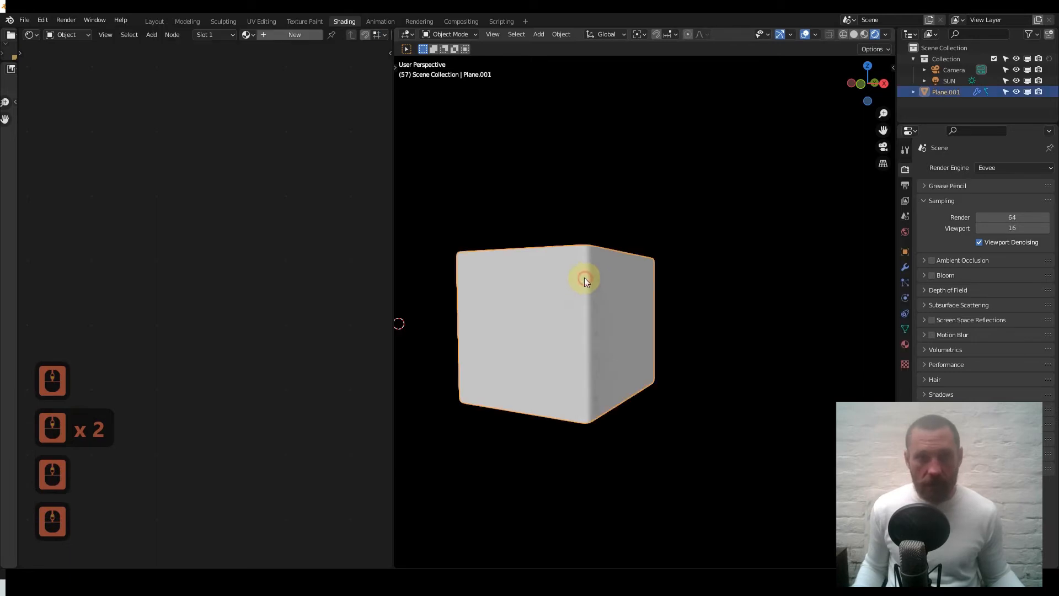
click(293, 38)
Add an Image Texture node before the Principled BSDF and place a duplicate of it below.
scroll(246, 230, down, 16)
middle_drag(275, 261, 188, 252)
scroll(227, 276, up, 20)
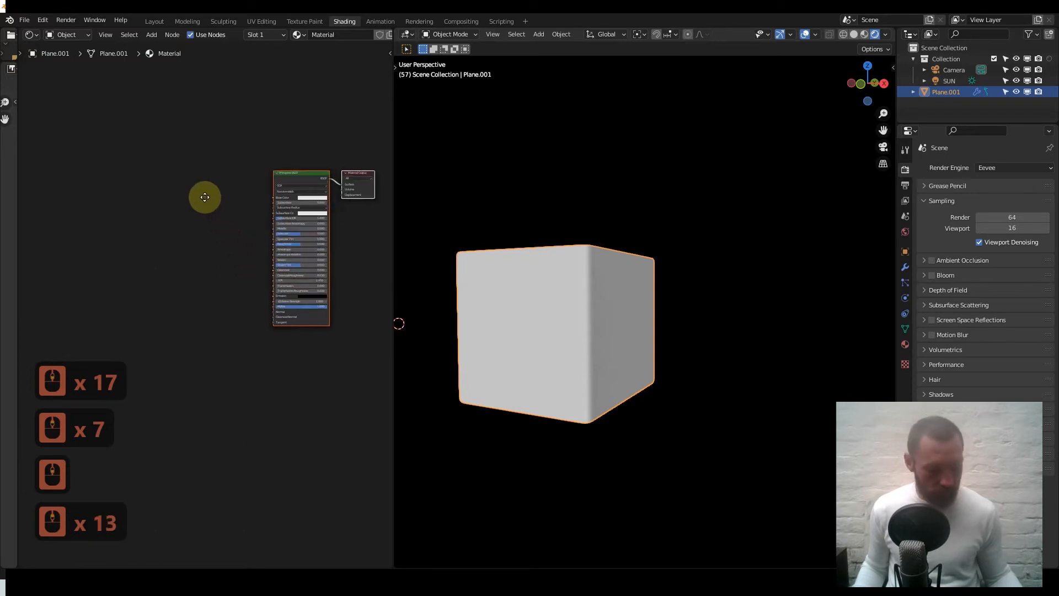
middle_drag(204, 197, 213, 204)
key(q)
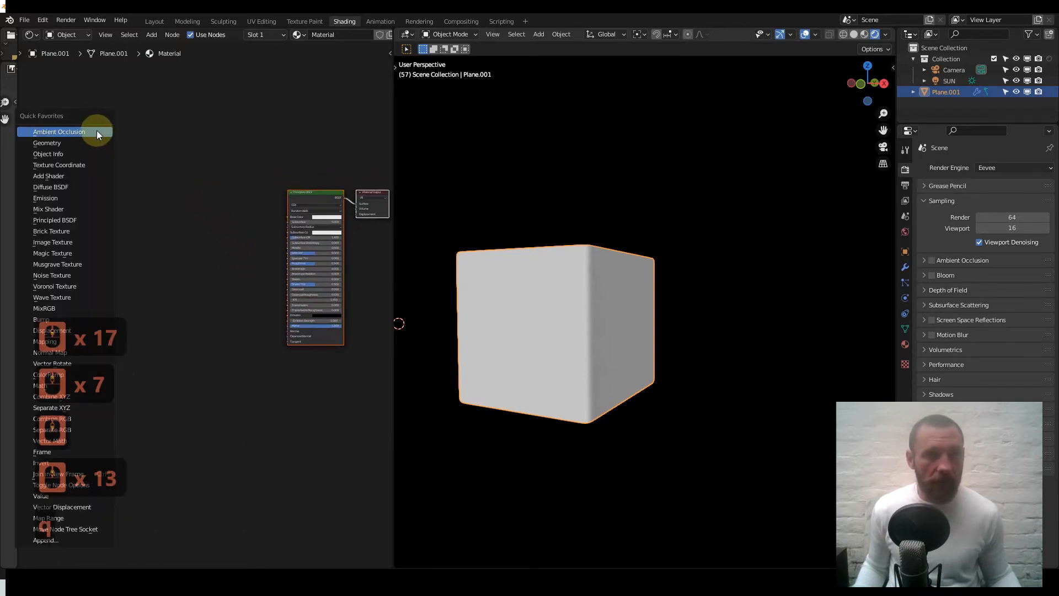
click(81, 241)
click(189, 133)
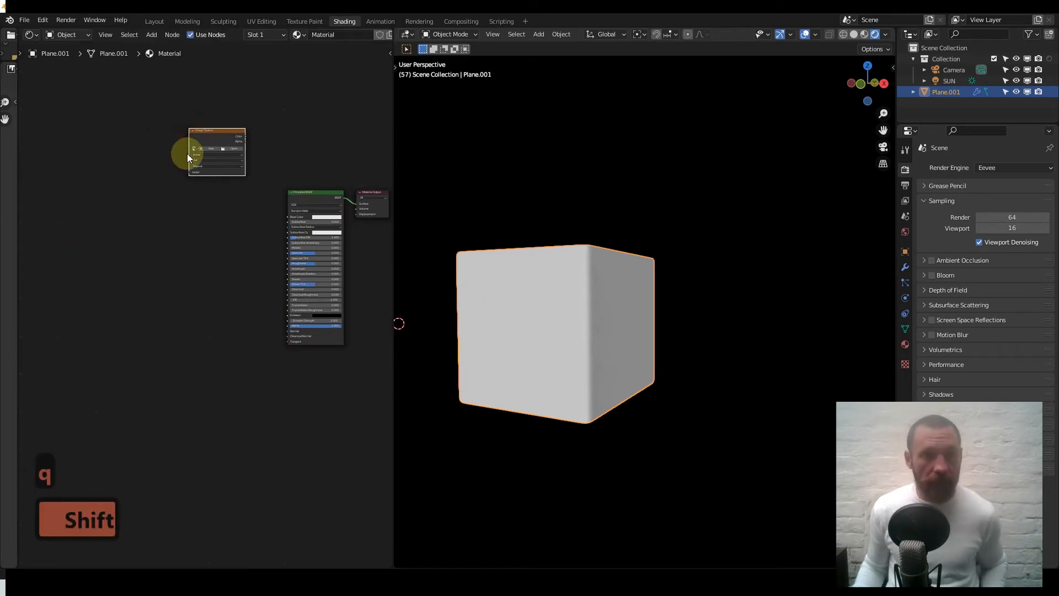
key(shift+d)
click(186, 247)
Add a Texture Coordinate node and arrange the two Image Texture nodes one above the other beside it.
key(q)
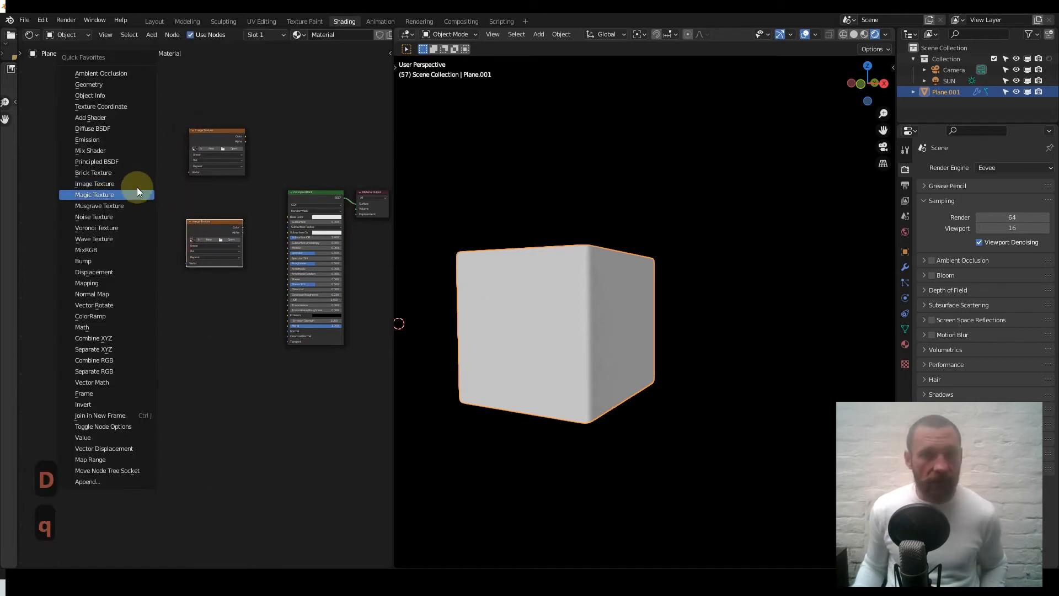
click(104, 107)
click(72, 184)
drag(193, 224, 137, 249)
drag(208, 132, 163, 163)
Add a Bump node between the lower Image Texture node and the Principled BSDF.
key(q)
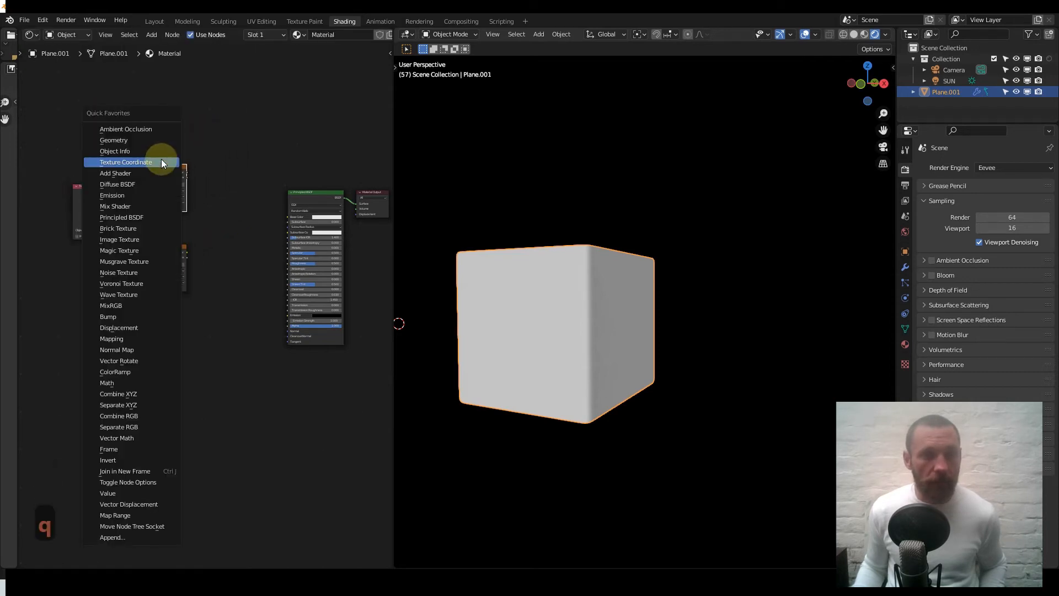
click(144, 316)
click(204, 296)
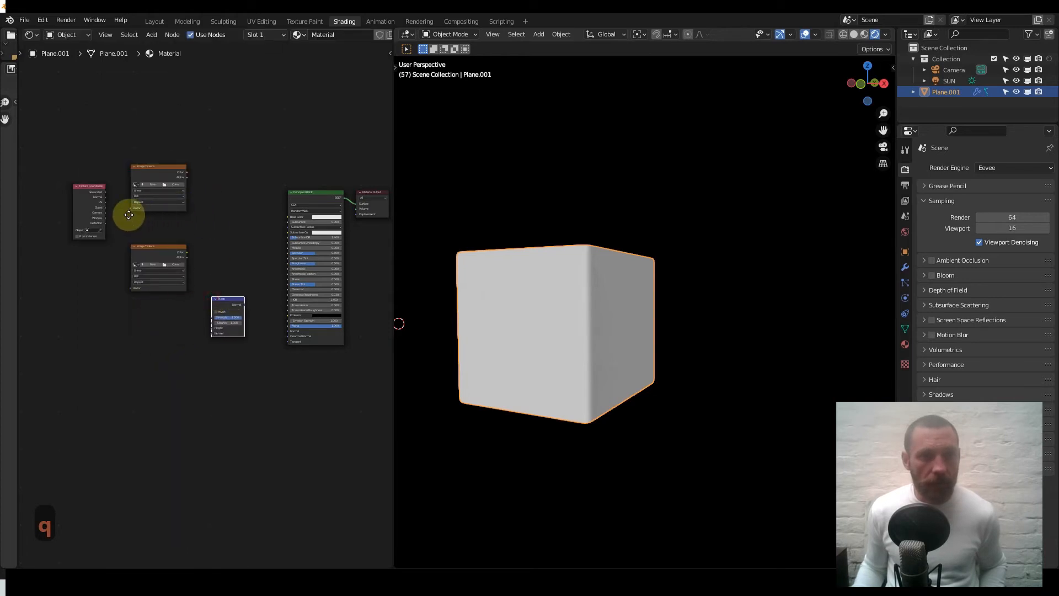
Connect the UV output to both Image Texture vectors and the upper texture's colour to the Principled BSDF's Base Color.
scroll(128, 213, up, 9)
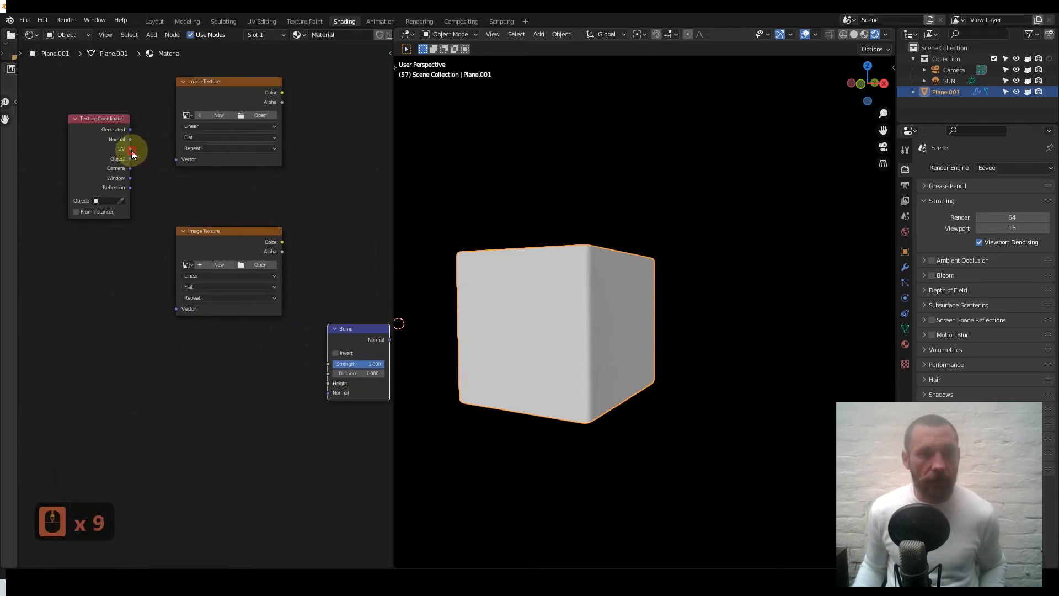
drag(133, 151, 159, 284)
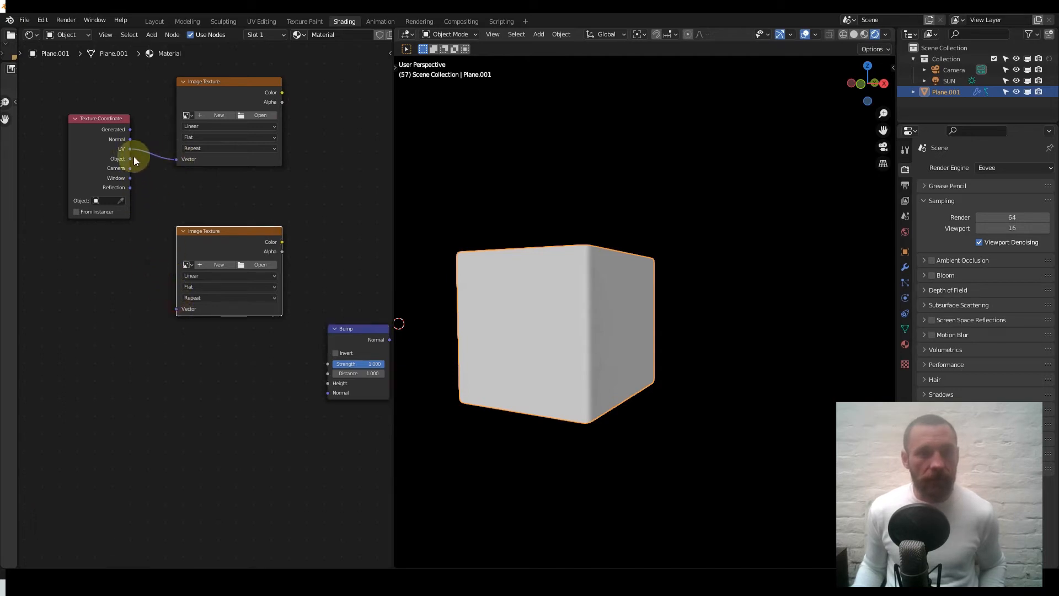
drag(133, 151, 179, 311)
middle_drag(192, 222, 84, 266)
drag(272, 191, 350, 213)
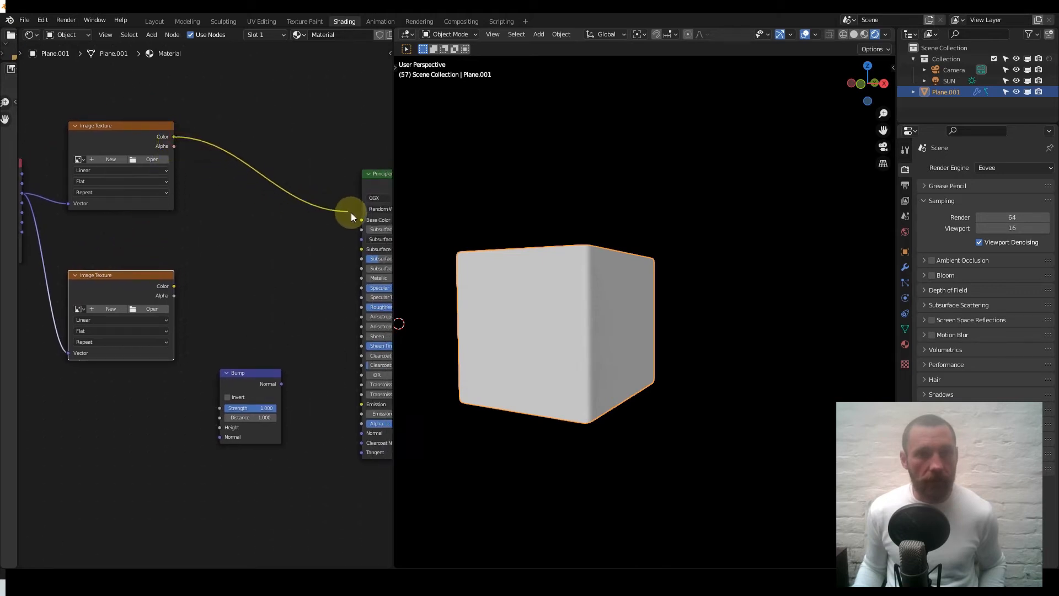
Connect the lower texture's colour to the Bump node's Height and the Bump output to the Principled BSDF's Normal.
middle_drag(219, 261, 227, 176)
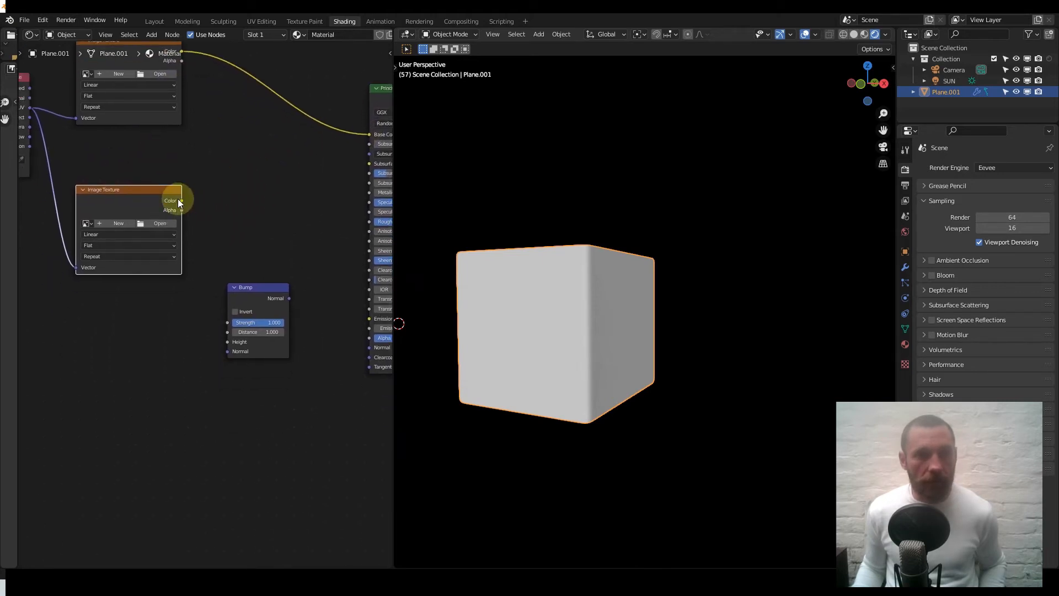
drag(182, 201, 227, 341)
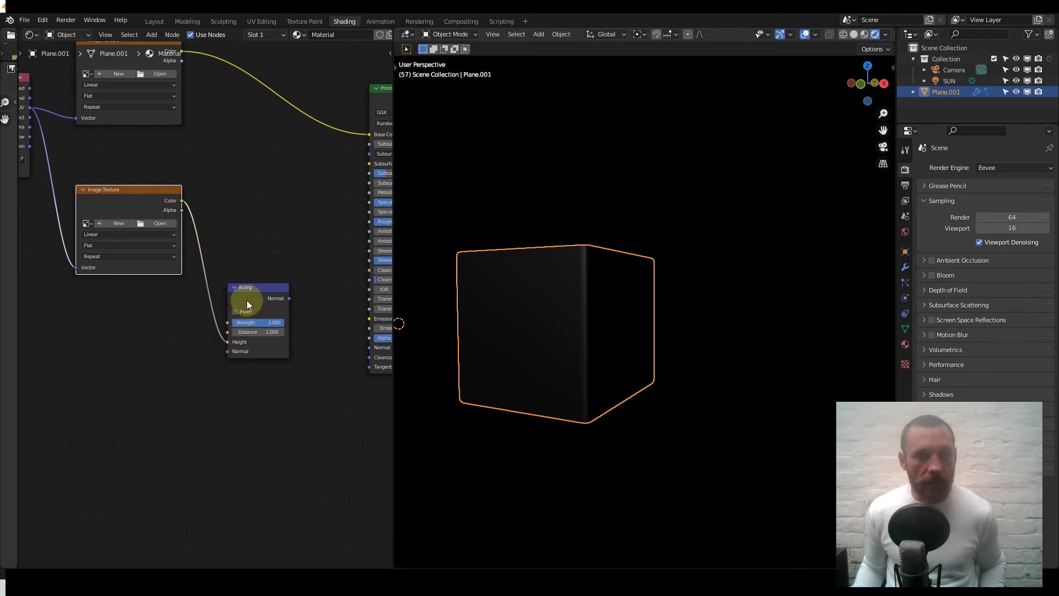
middle_drag(246, 300, 176, 258)
drag(204, 276, 279, 325)
Load IBBCol.tif into the upper Image Texture node and IBBBump.tif into the lower one.
mouse_move(114, 159)
middle_down()
mouse_move(191, 236)
mouse_move(214, 212)
middle_up()
scroll(187, 145, up, 3)
click(191, 127)
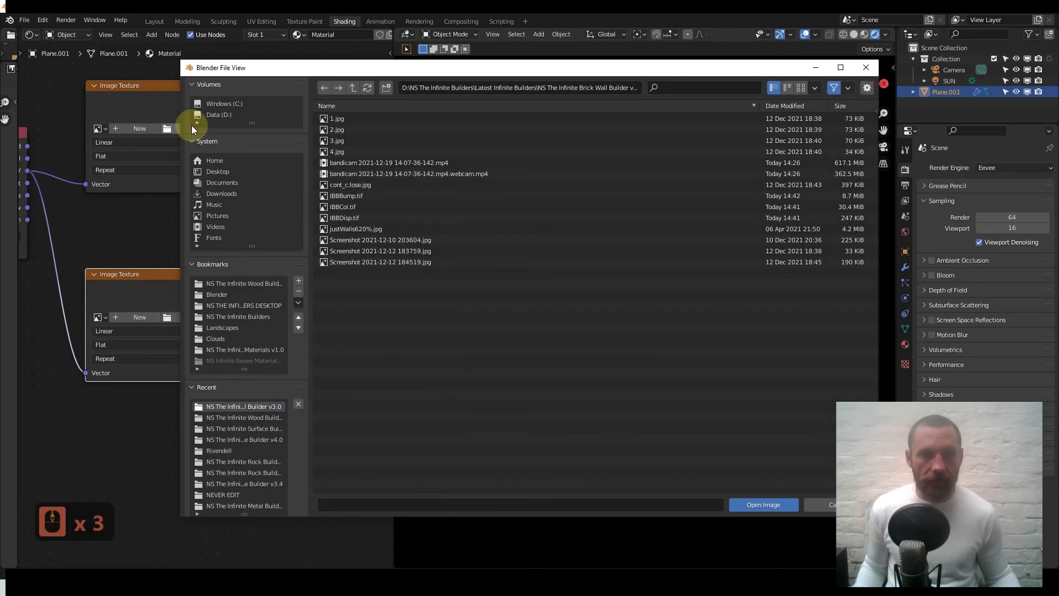
double_click(394, 208)
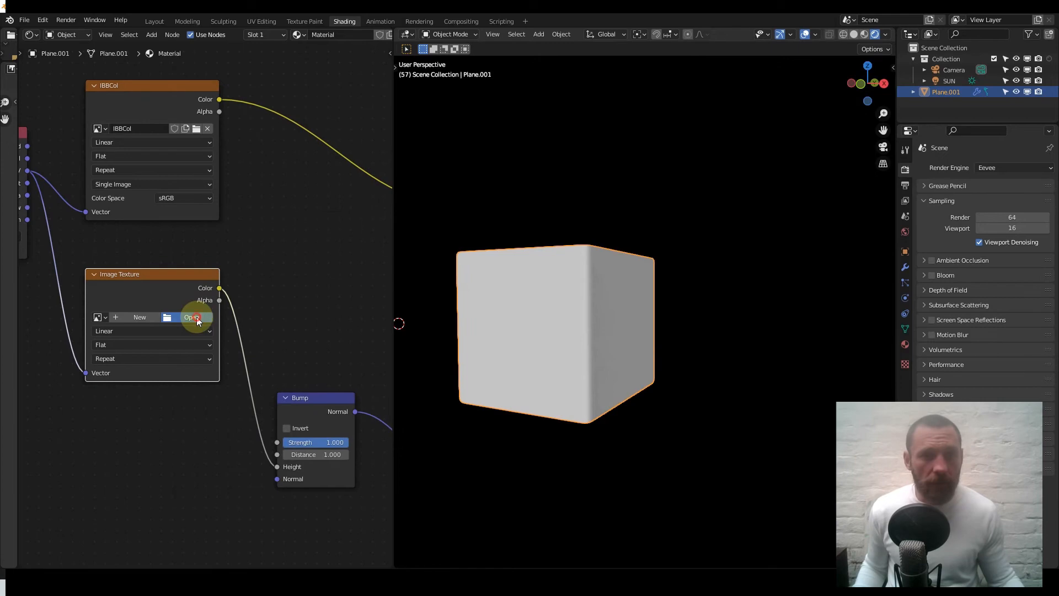
click(193, 317)
double_click(368, 195)
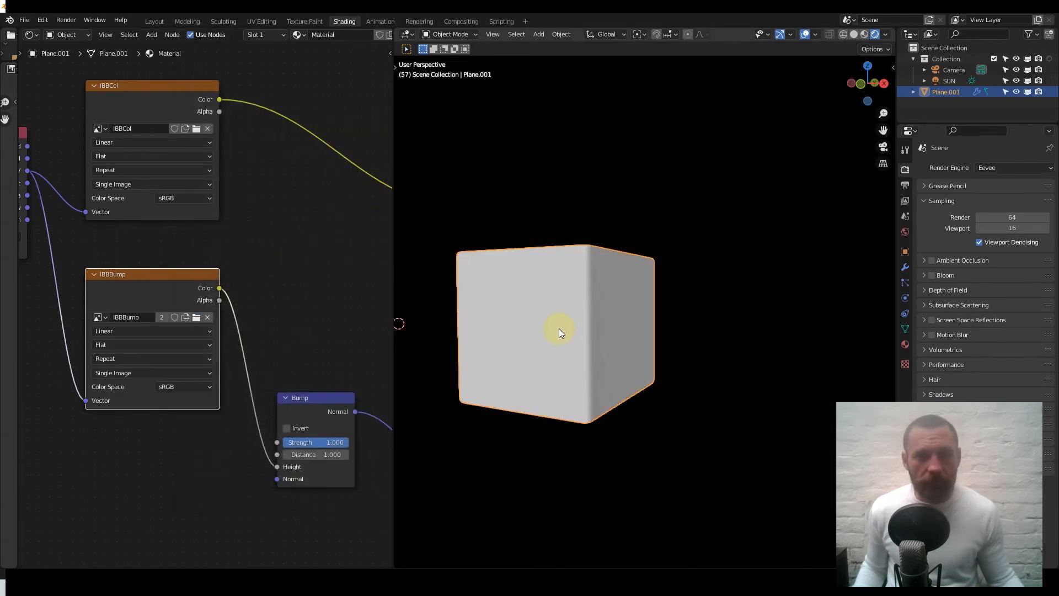
Add a Displace modifier after the Subdivision modifier on the textured wall.
scroll(559, 328, up, 4)
middle_drag(559, 327, 473, 296)
scroll(534, 306, down, 2)
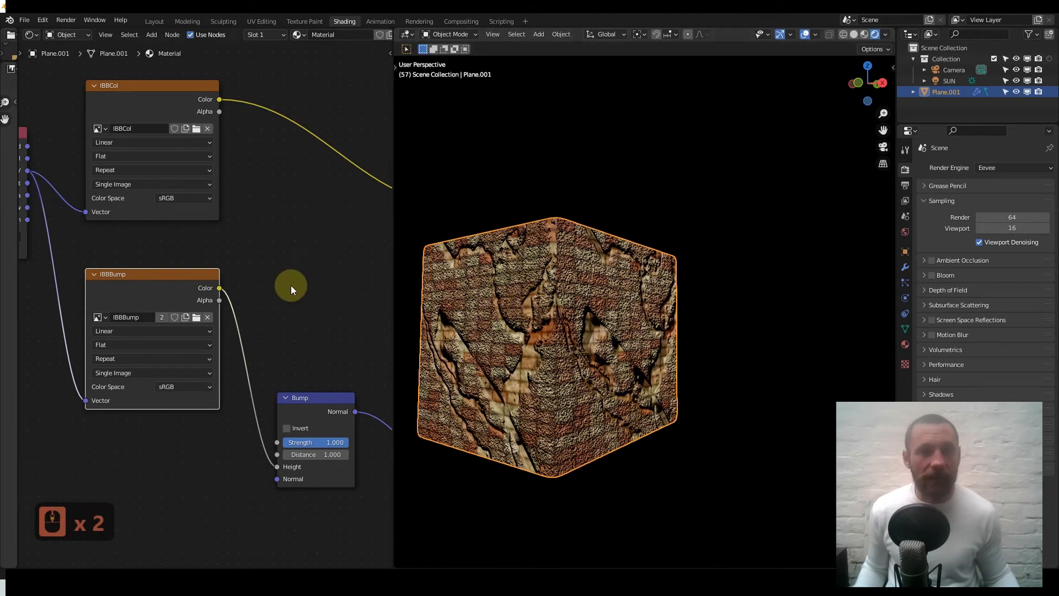
scroll(279, 273, down, 11)
middle_drag(304, 273, 135, 237)
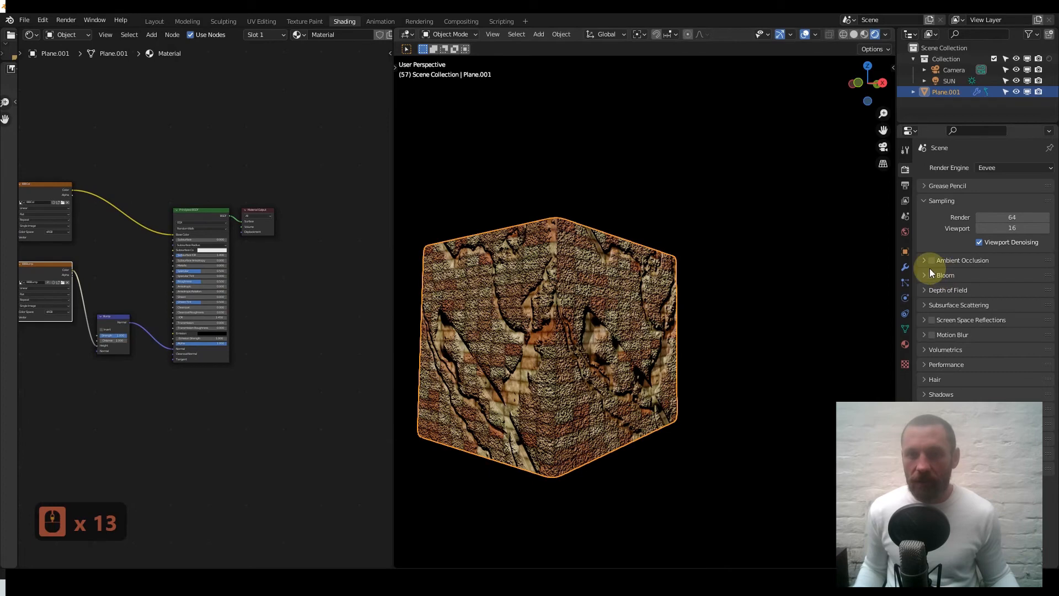
click(905, 268)
click(975, 168)
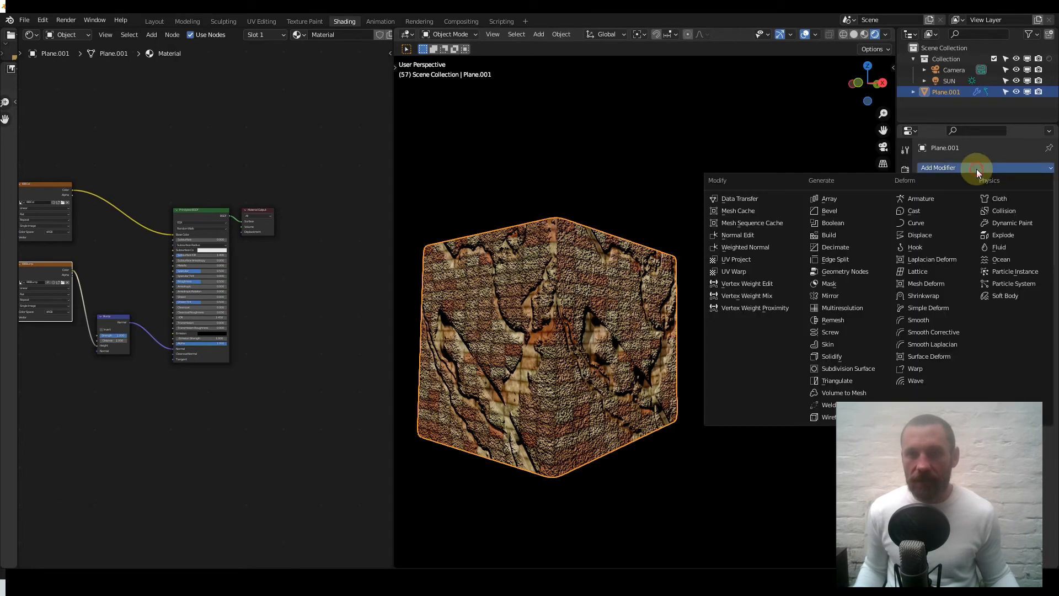
click(949, 232)
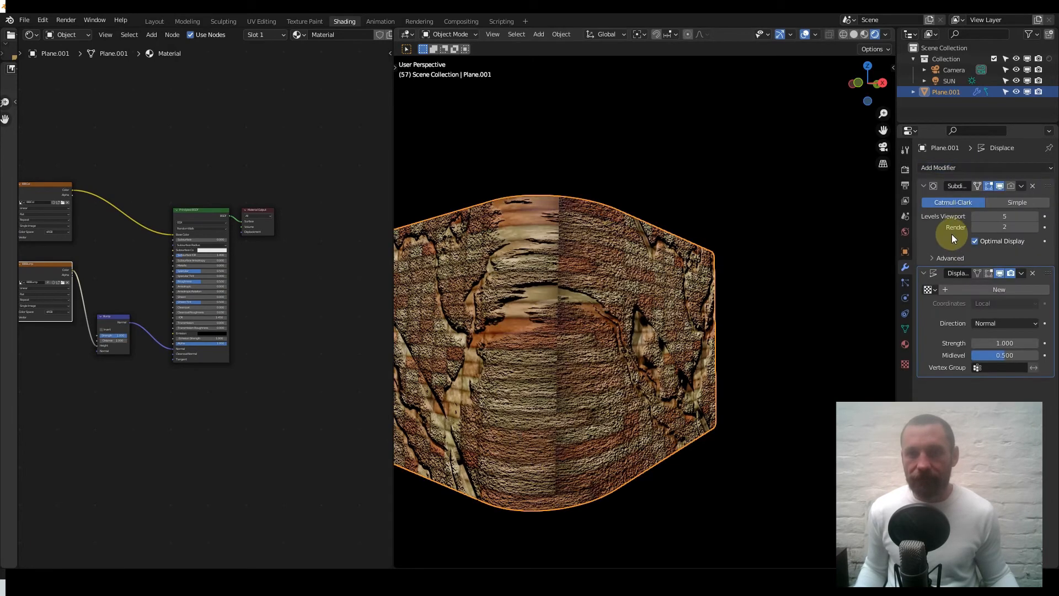
Create a new image texture for the Displace modifier and load IBBDisp.tif into it.
click(994, 289)
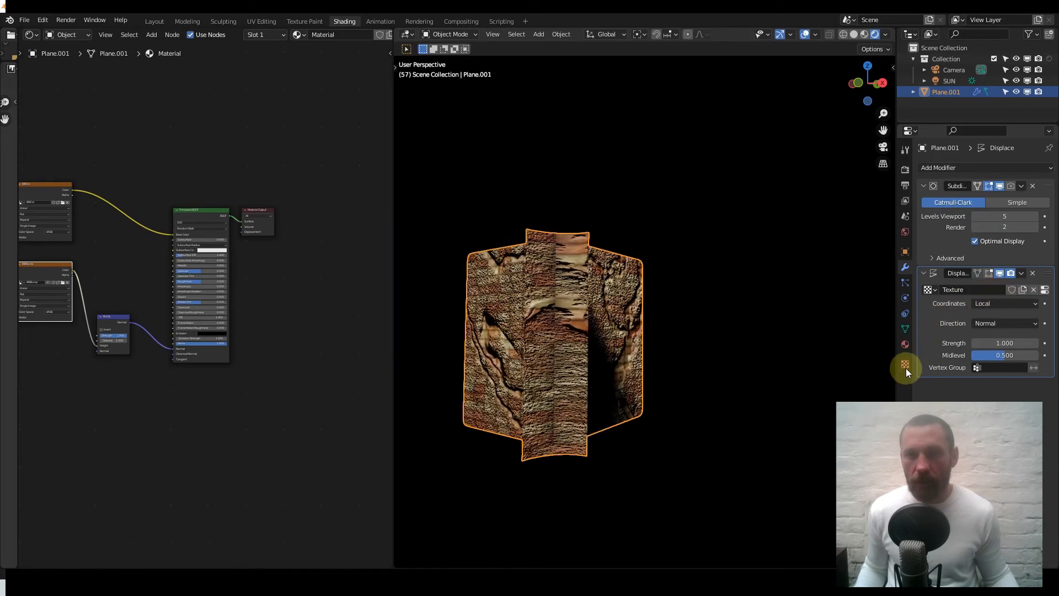
click(905, 365)
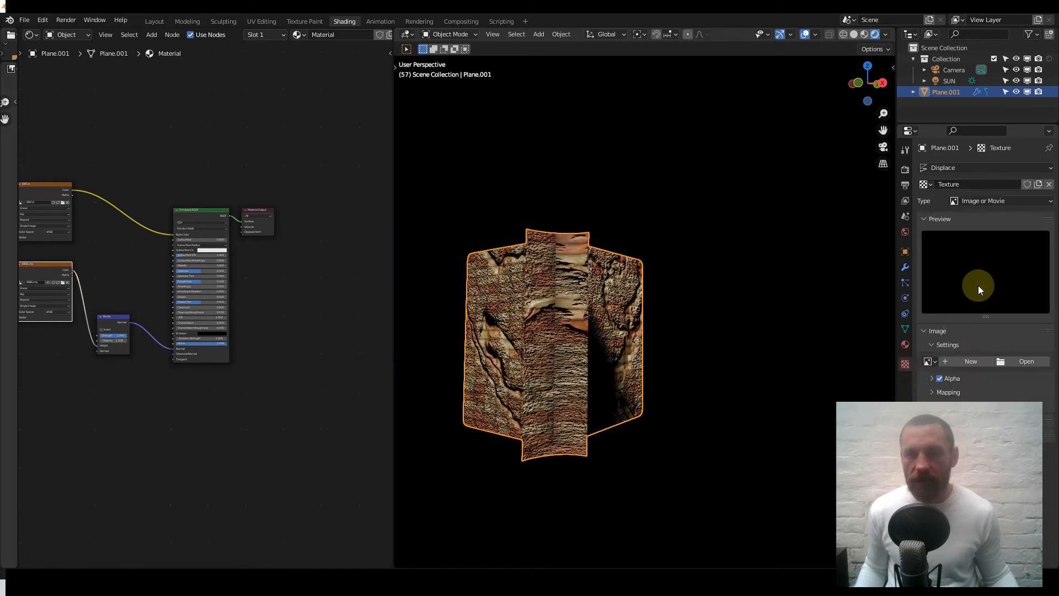
click(1015, 359)
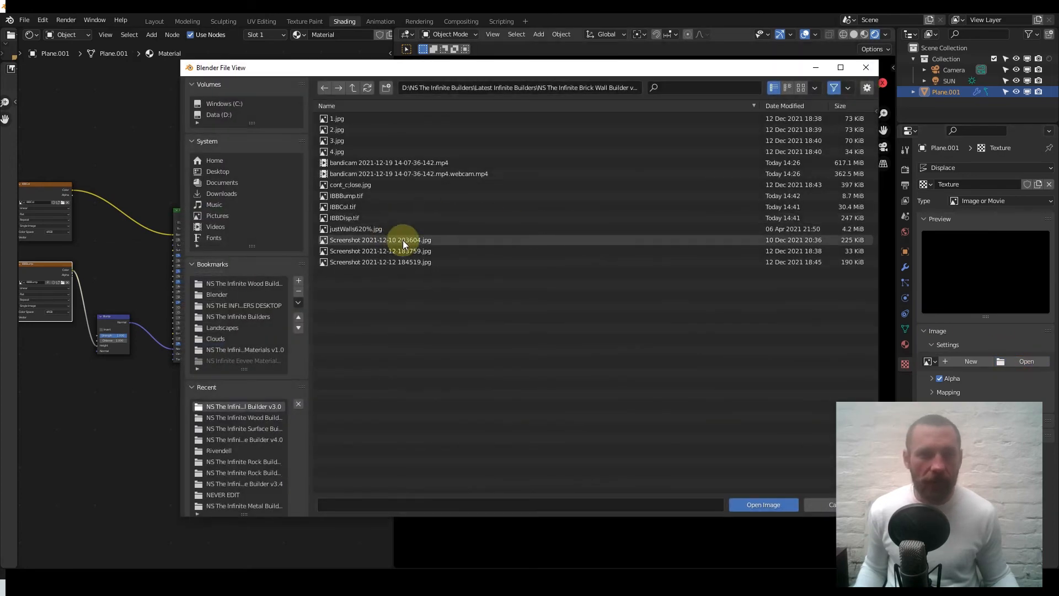
double_click(383, 218)
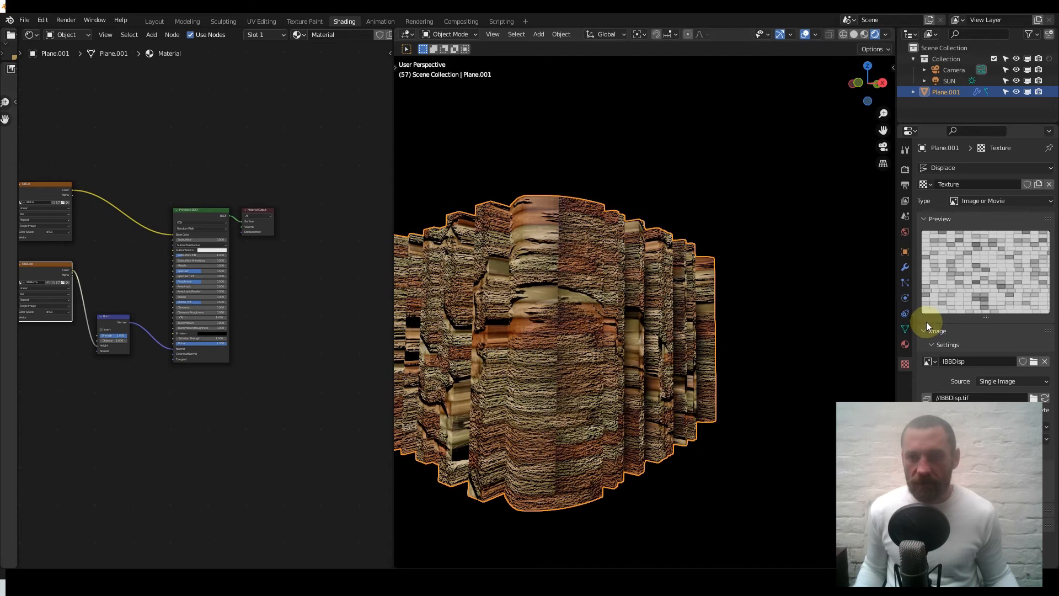
Set the Displace modifier's texture coordinates to UV and its midlevel to 0.
click(906, 267)
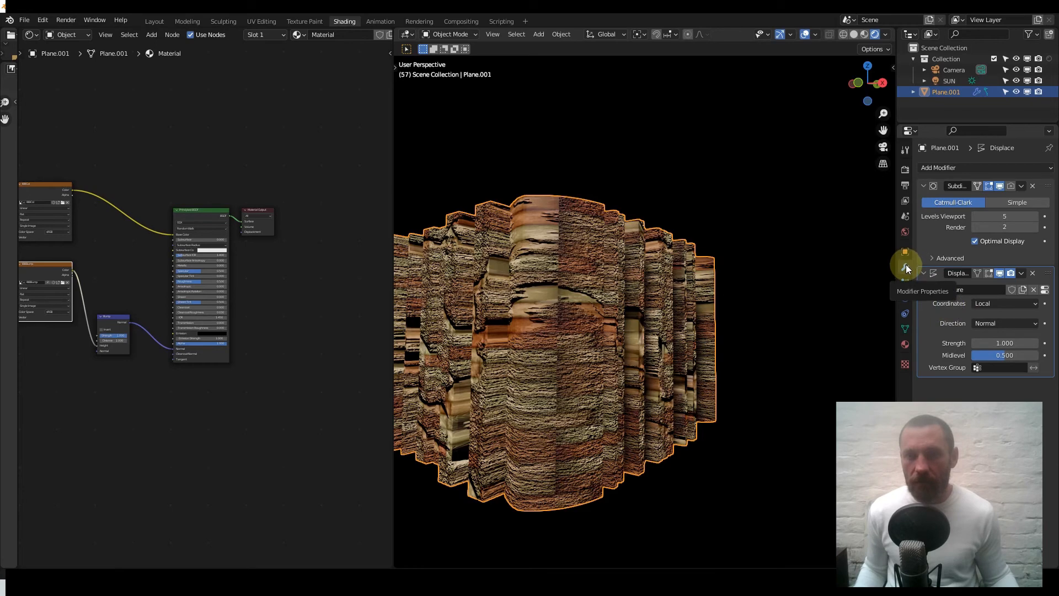
click(986, 302)
click(978, 351)
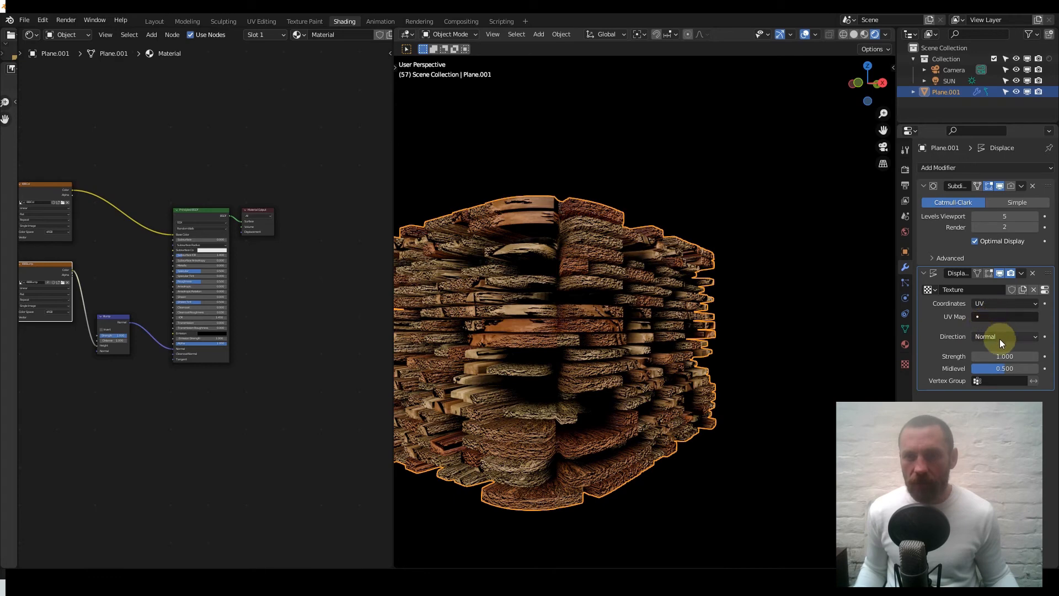
click(999, 355)
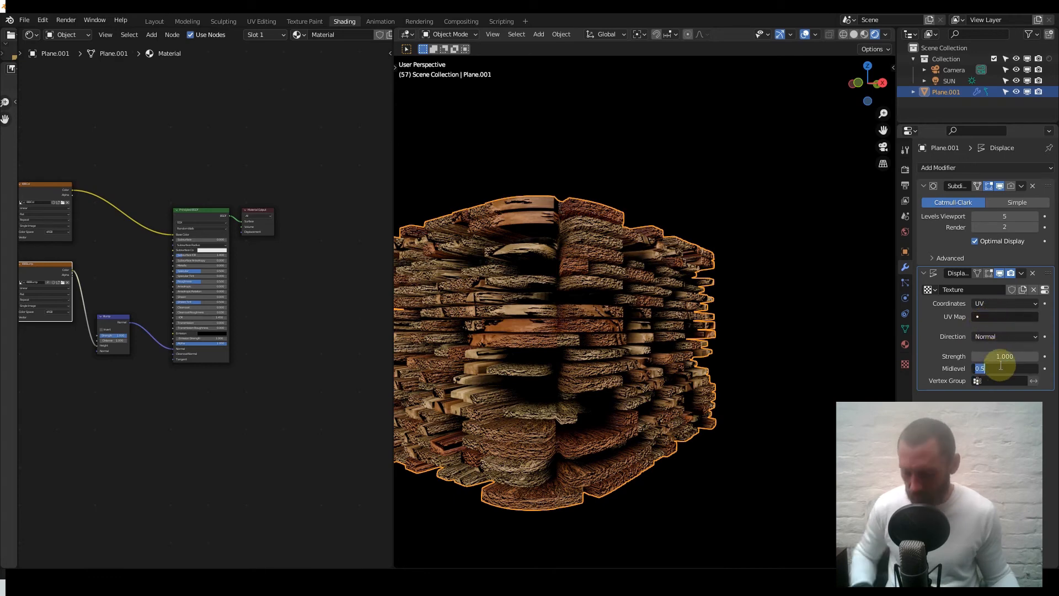
text(0)
key(Return)
Try Displace modifier strengths of 0.1 and 0.2 on the wall.
click(1002, 358)
text(.1)
key(Return)
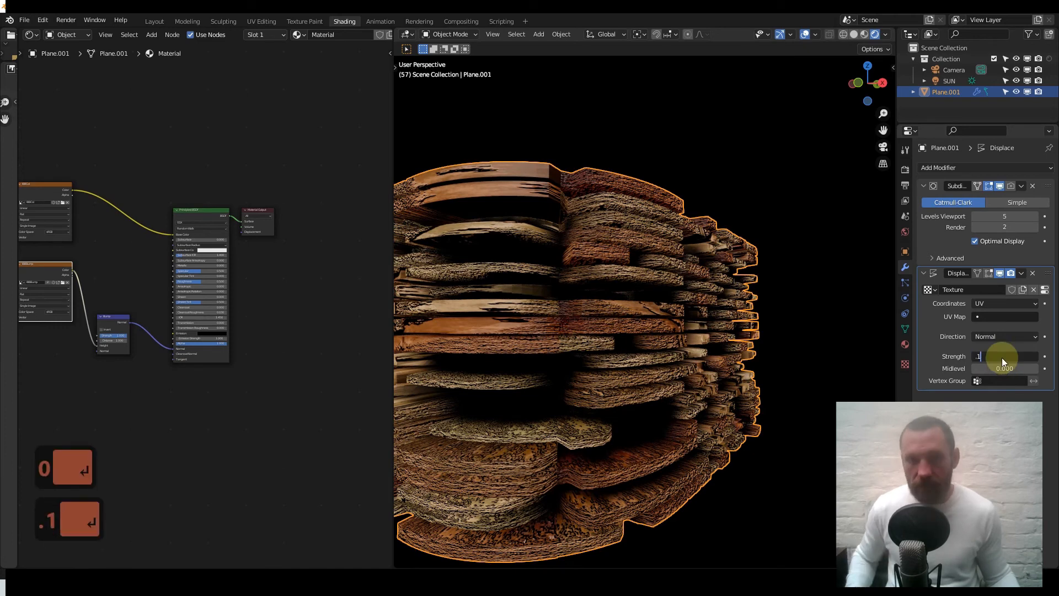
click(1003, 357)
text(.2)
key(Return)
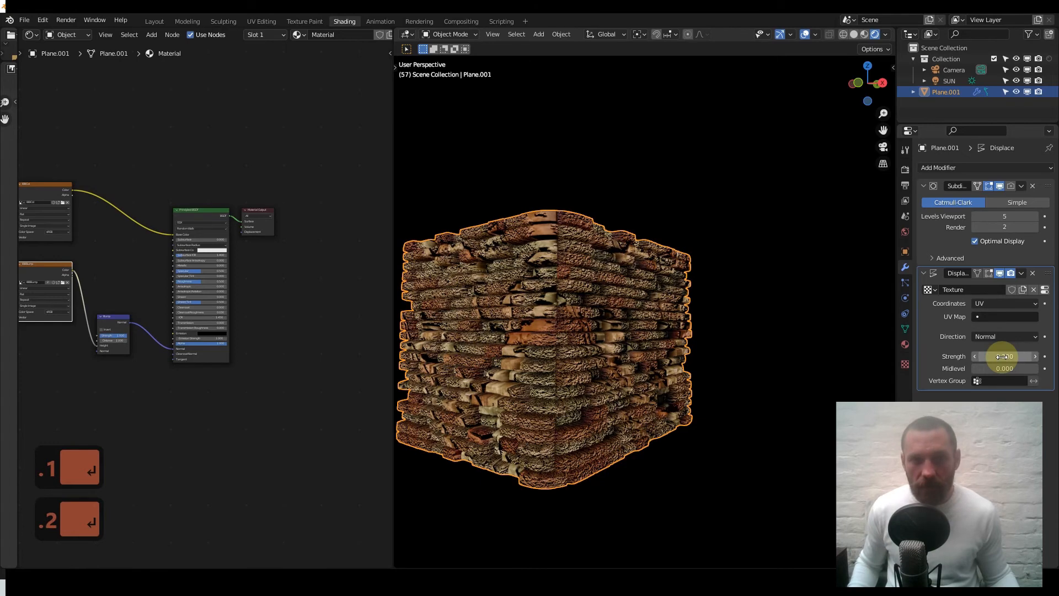
Set the Displace modifier's strength to 0.3.
middle_drag(832, 309, 712, 298)
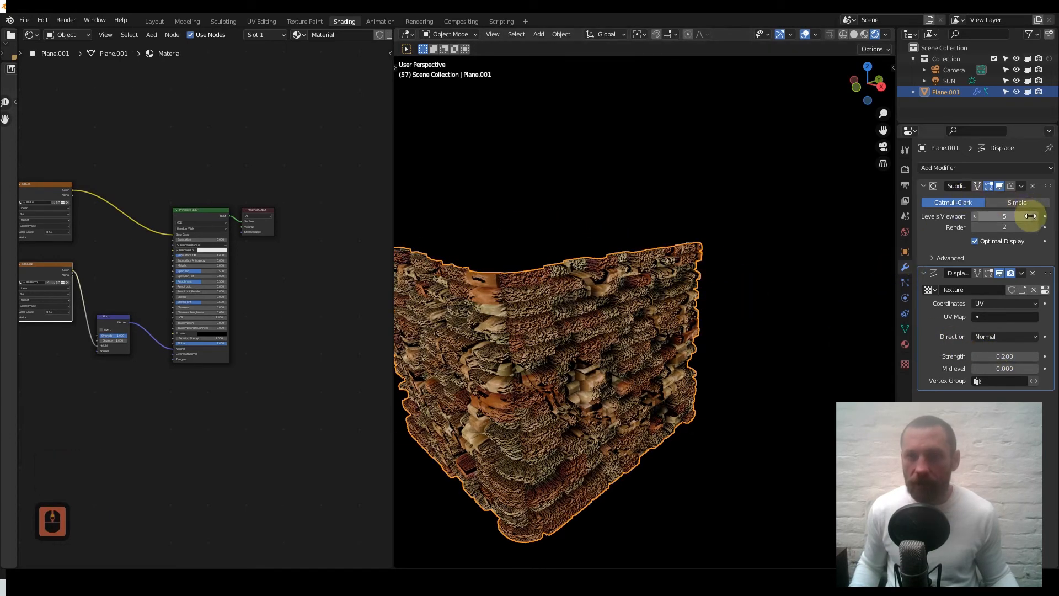
click(1002, 352)
text(.3)
key(Return)
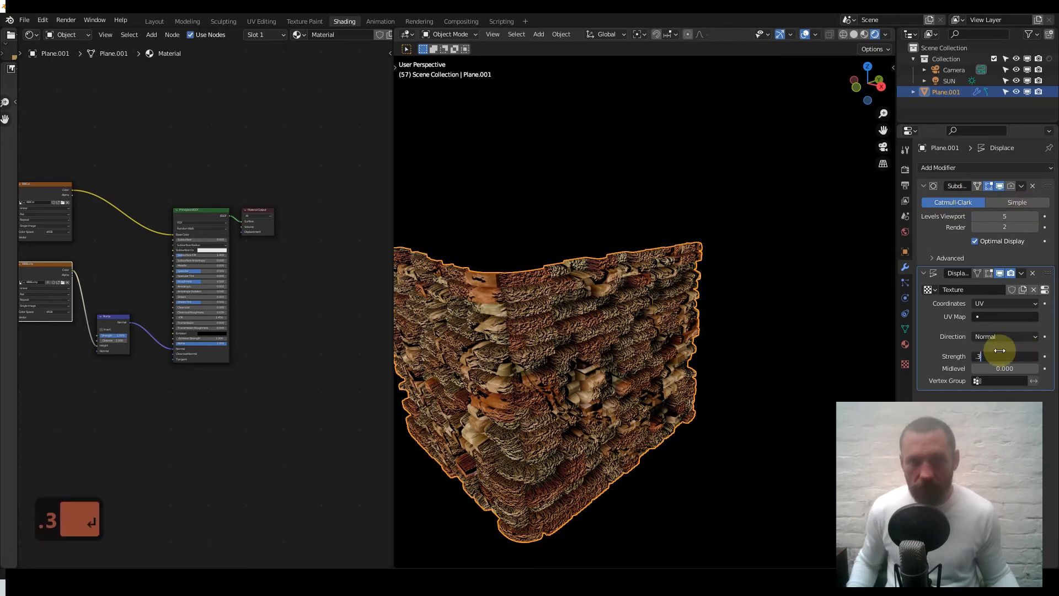
Set the Bump node's strength to 0.3 after trying 0.2.
middle_drag(629, 345, 676, 335)
scroll(610, 378, up, 4)
scroll(629, 367, down, 2)
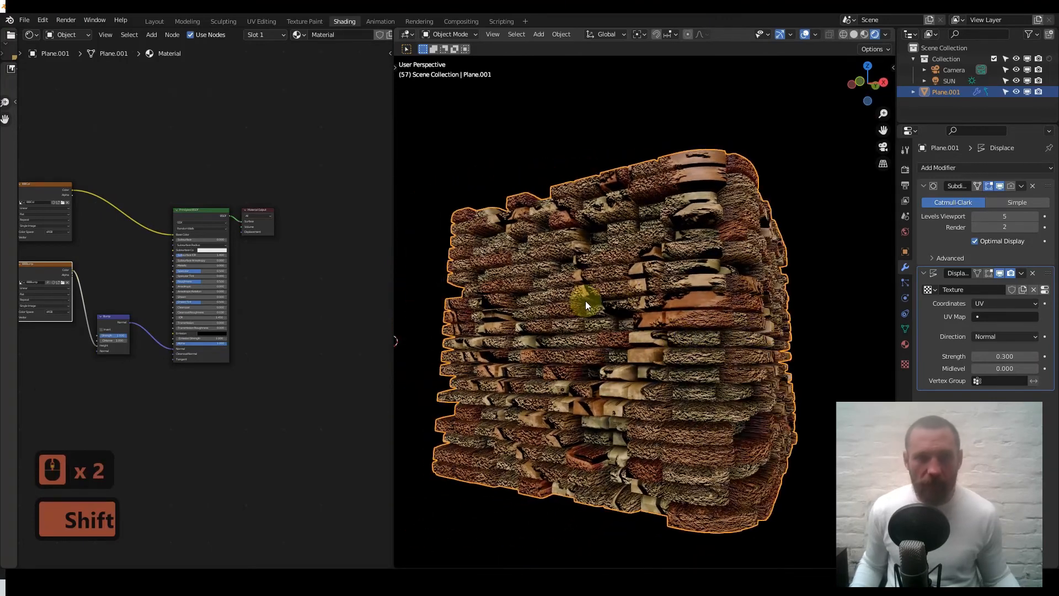
scroll(224, 338, up, 15)
scroll(226, 330, down, 1)
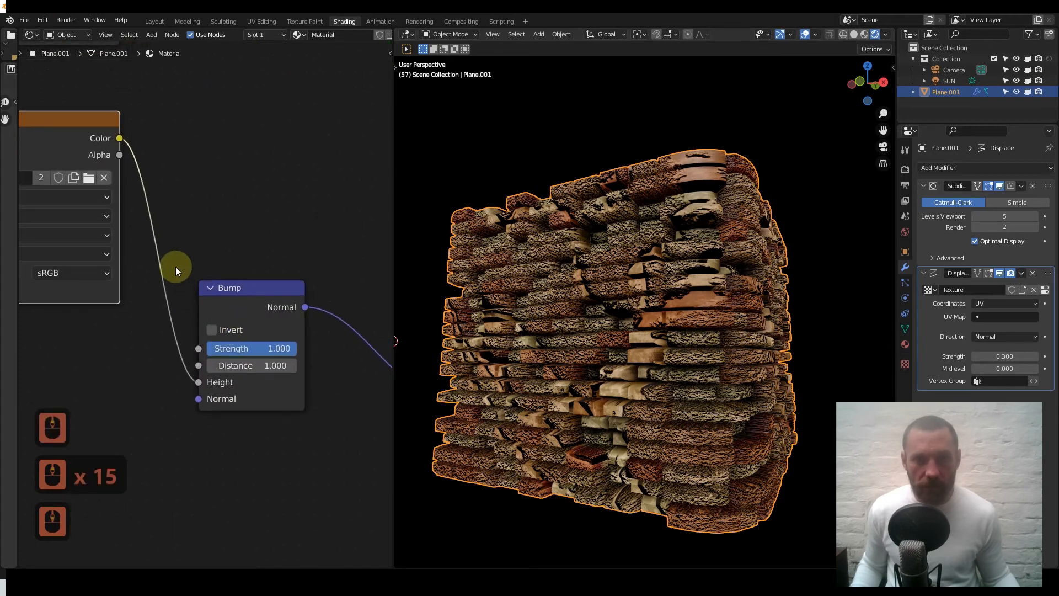
scroll(210, 298, up, 4)
click(270, 362)
text(.2)
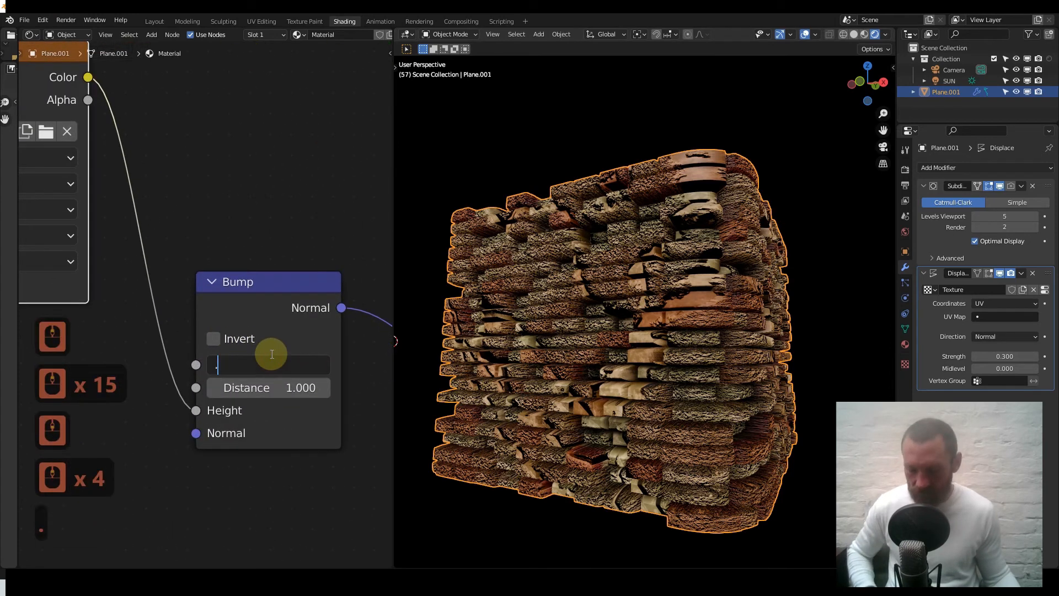
key(Return)
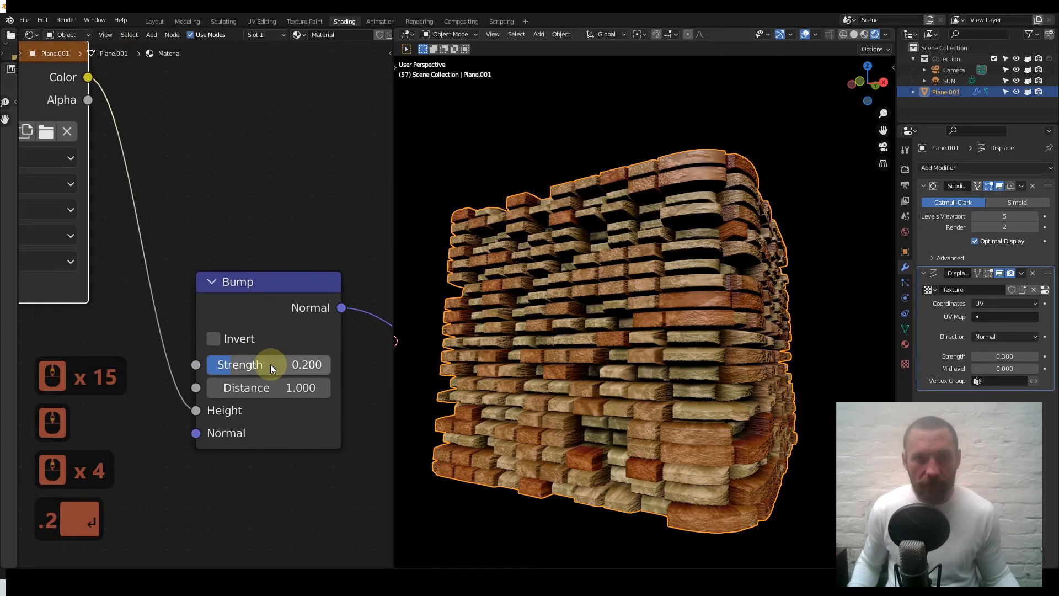
click(270, 362)
text(.3)
key(Return)
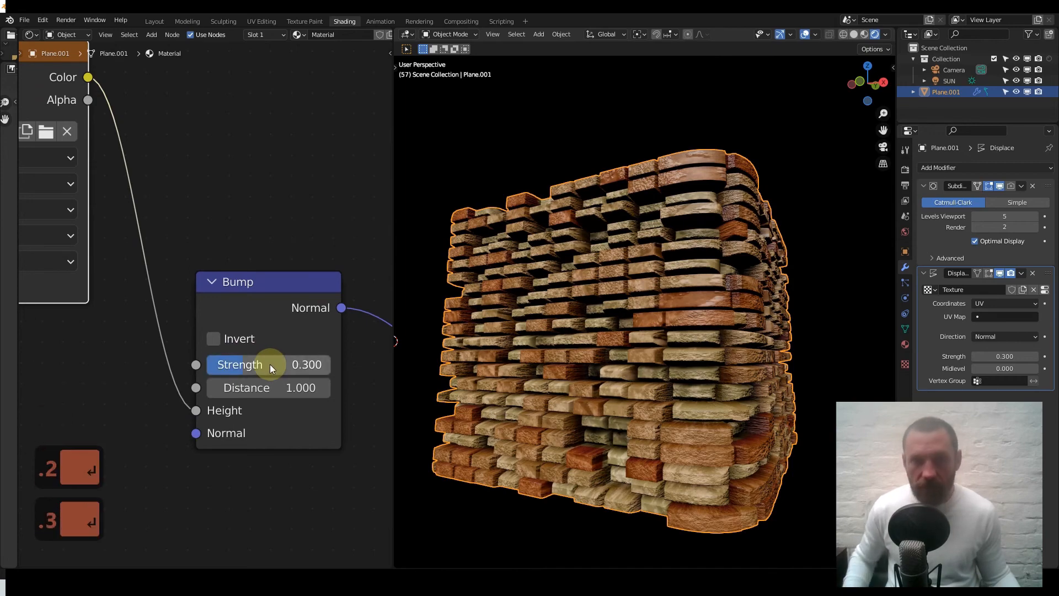
Apply the Subdivision modifier and the Displace modifier to the brick wall.
scroll(580, 318, up, 3)
scroll(580, 317, up, 1)
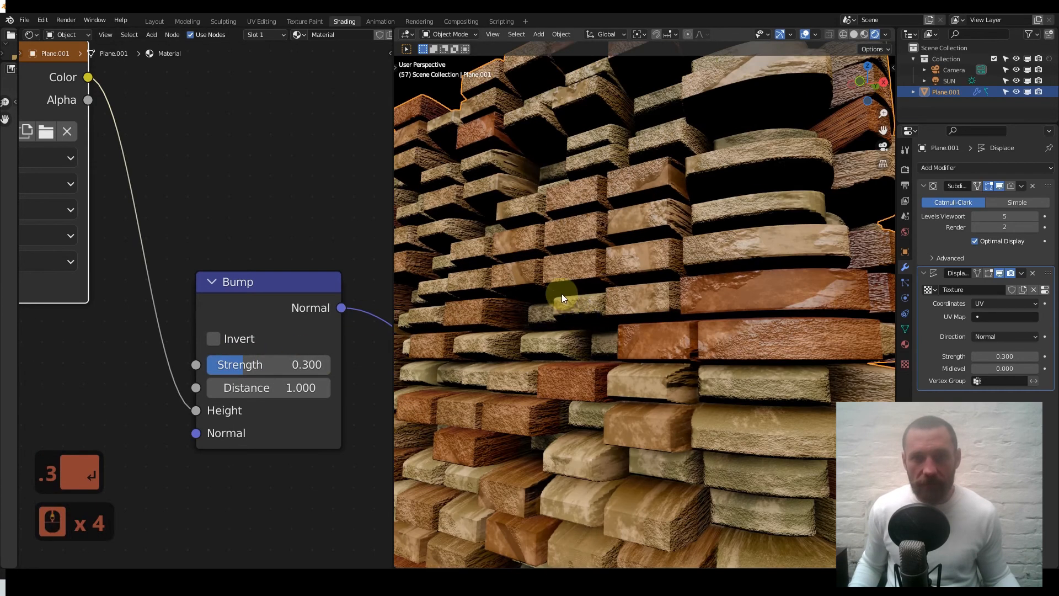
scroll(561, 293, down, 4)
middle_drag(641, 286, 633, 309)
scroll(594, 318, down, 2)
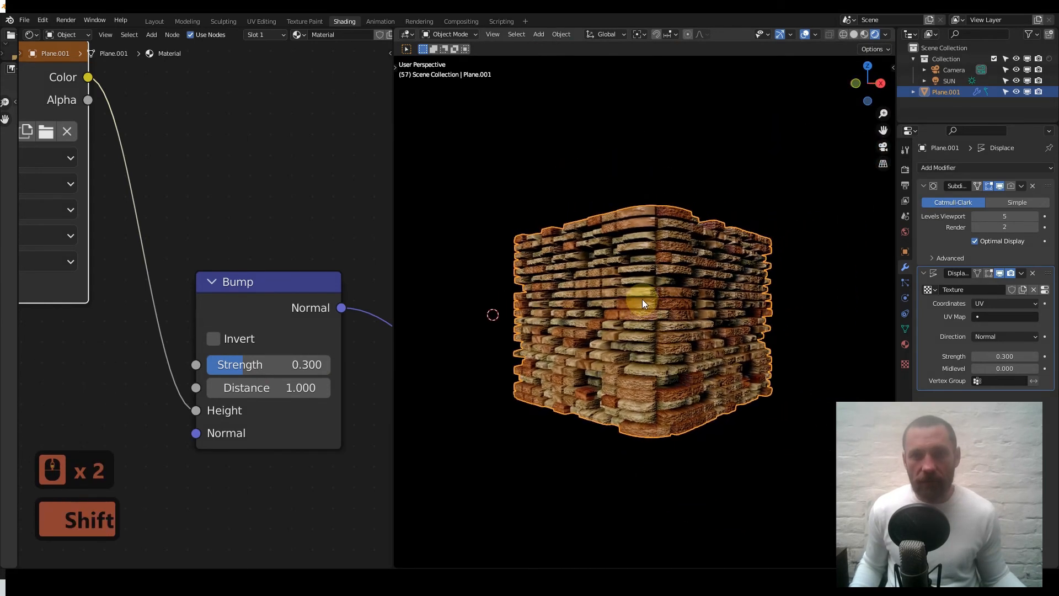
scroll(642, 299, up, 1)
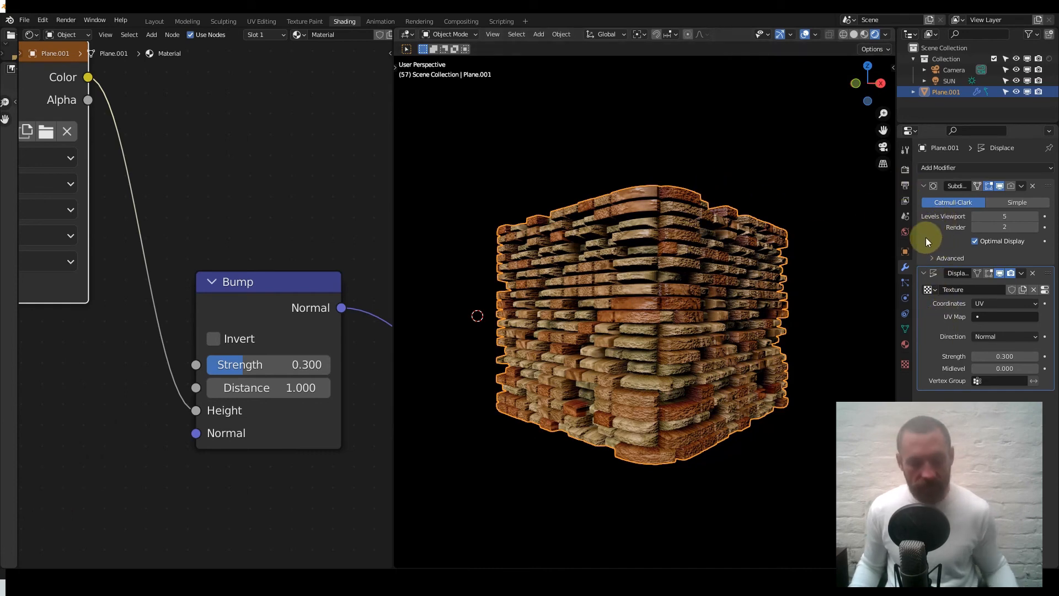
key(ctrl+a)
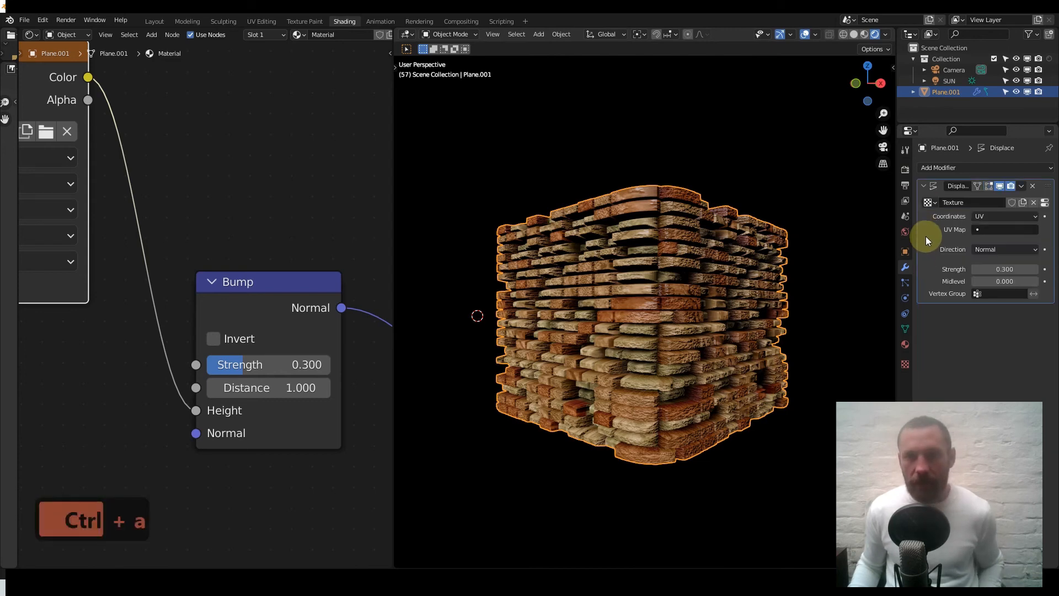
key(ctrl+a)
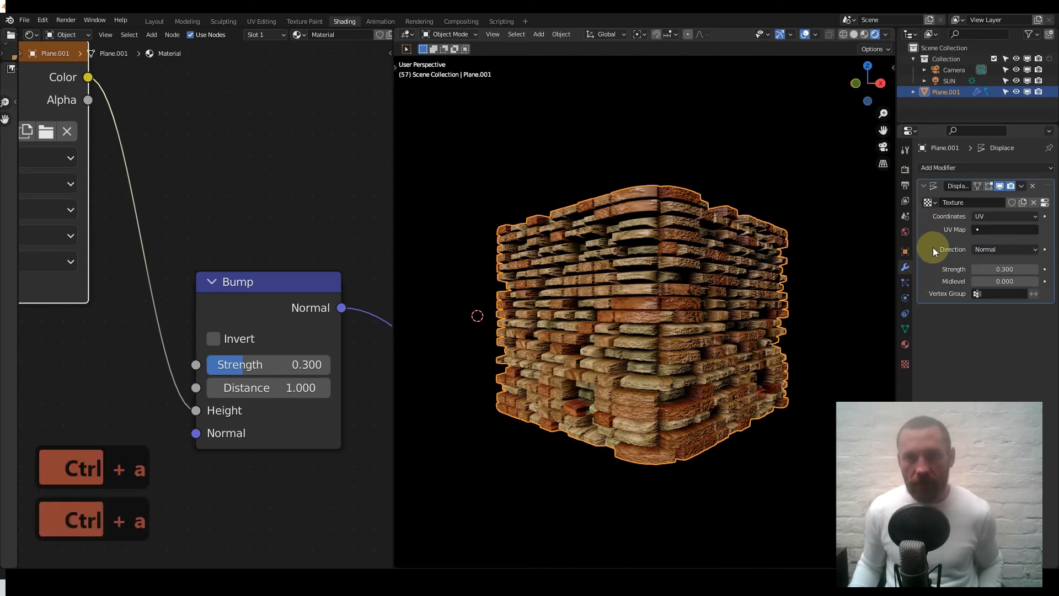
Examine the displaced wall's mesh density up close in solid shading and Edit Mode, and return to Object Mode.
click(853, 35)
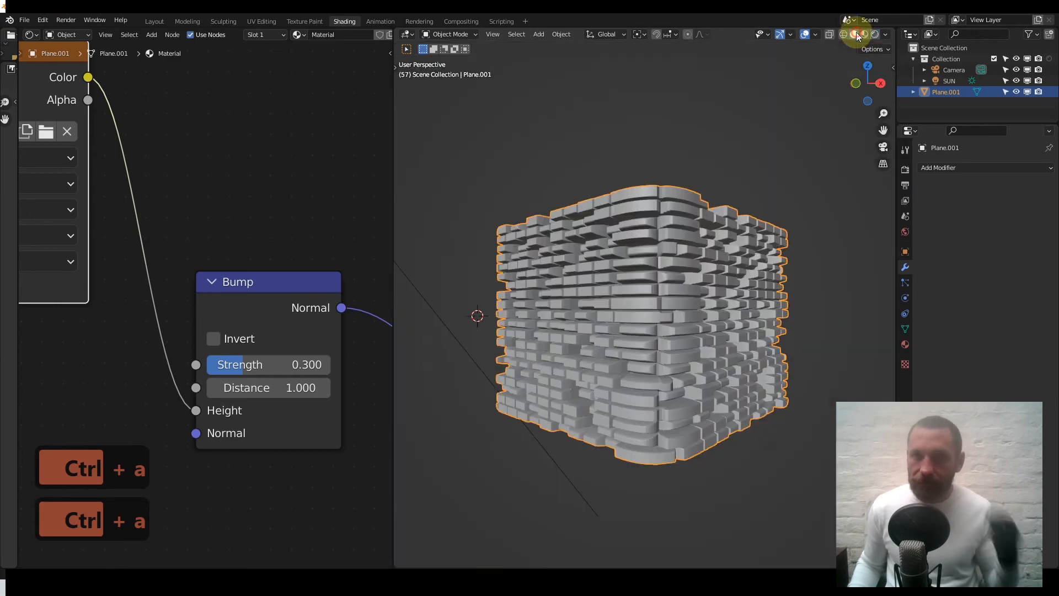
mouse_move(650, 267)
middle_down()
mouse_move(627, 263)
mouse_move(657, 276)
middle_up()
scroll(656, 276, up, 3)
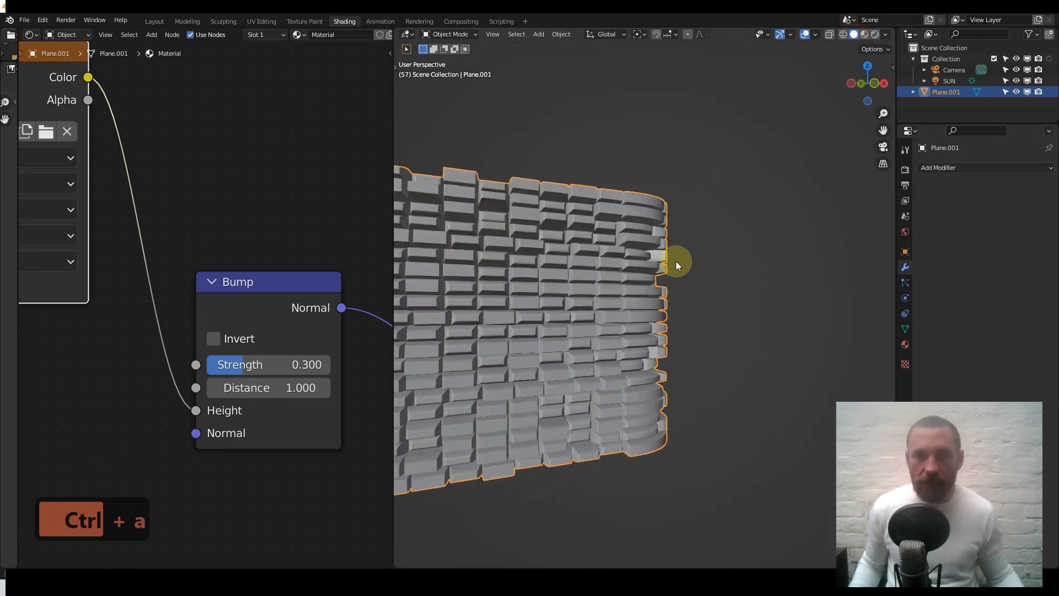
key(Tab)
scroll(611, 273, up, 6)
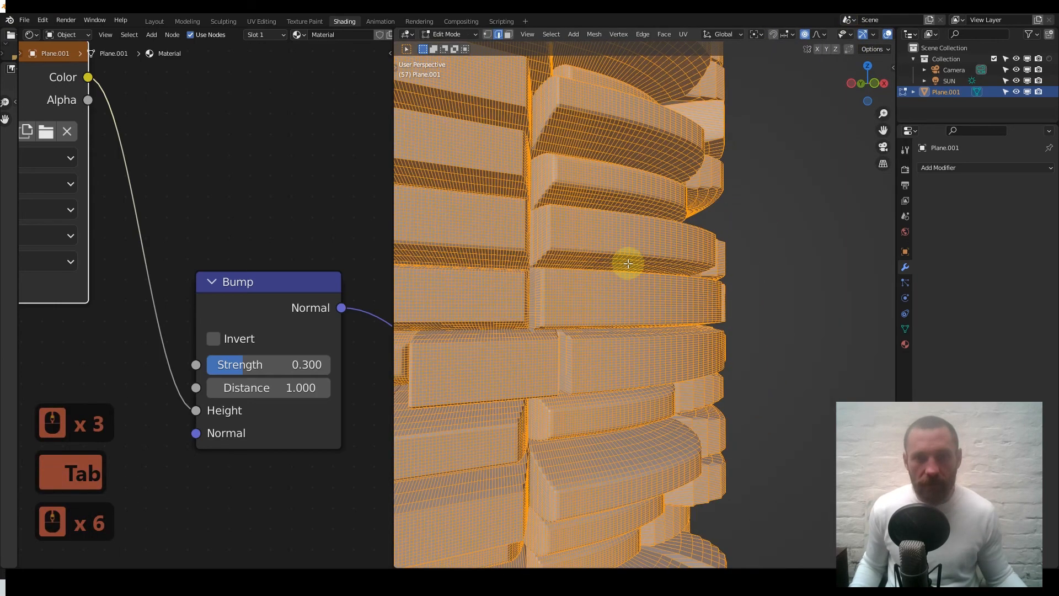
scroll(626, 262, up, 4)
scroll(633, 246, down, 4)
scroll(633, 246, down, 8)
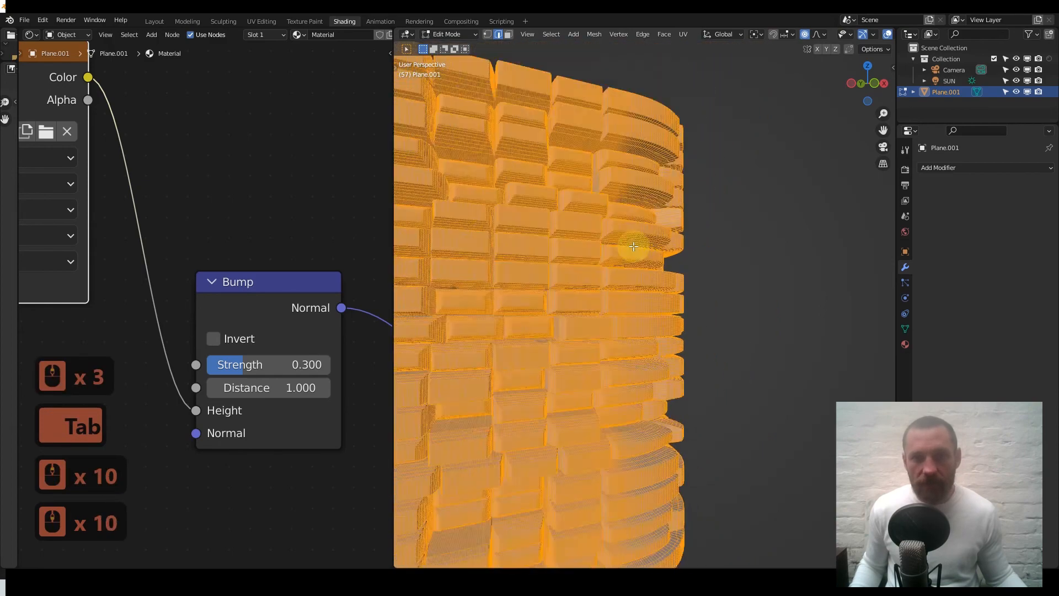
key(Tab)
middle_drag(599, 259, 621, 275)
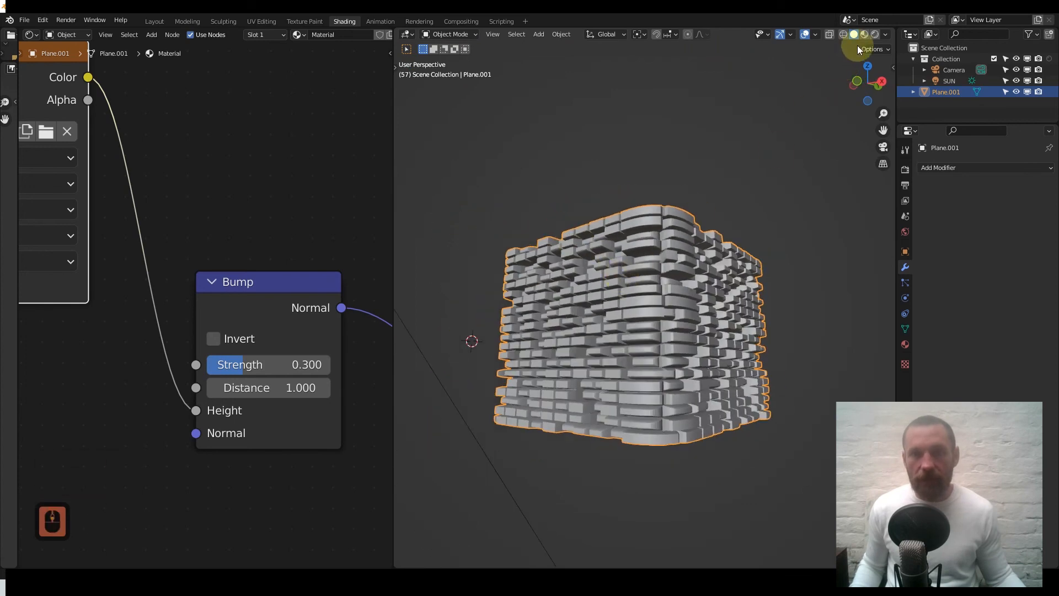
Return the viewport to rendered shading, review the textured wall and its full node setup, and deselect the wall.
click(874, 35)
middle_drag(667, 227, 641, 300)
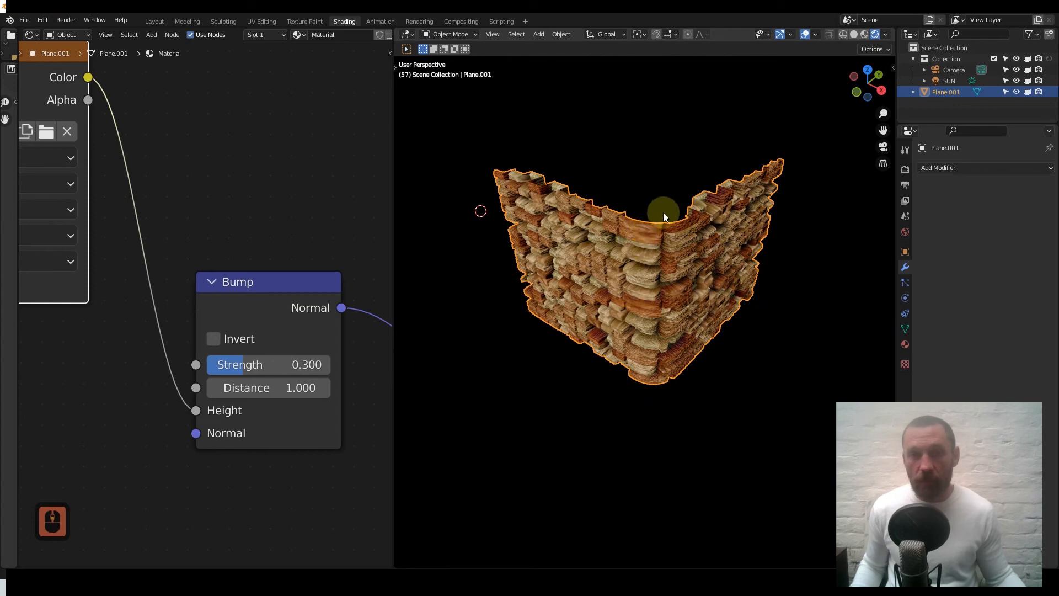
middle_drag(597, 272, 635, 273)
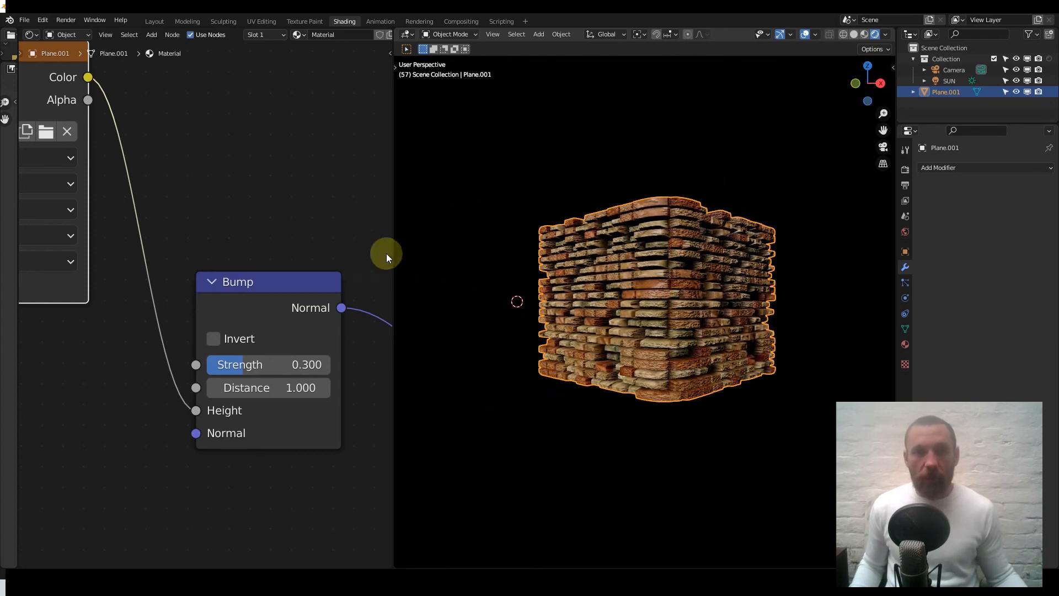
scroll(263, 241, down, 20)
scroll(283, 234, down, 1)
scroll(282, 234, up, 3)
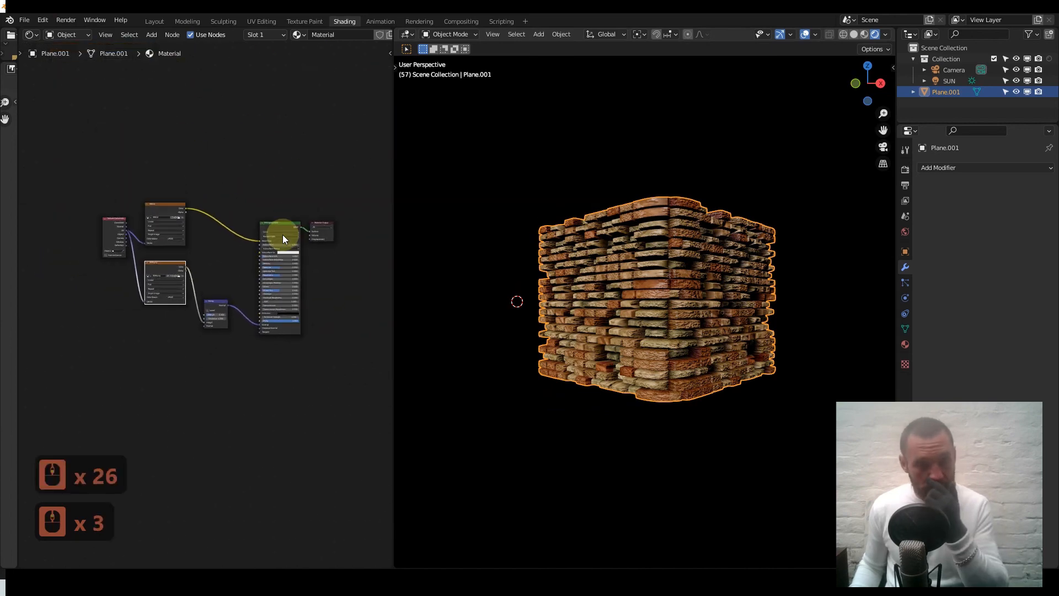
scroll(280, 234, up, 2)
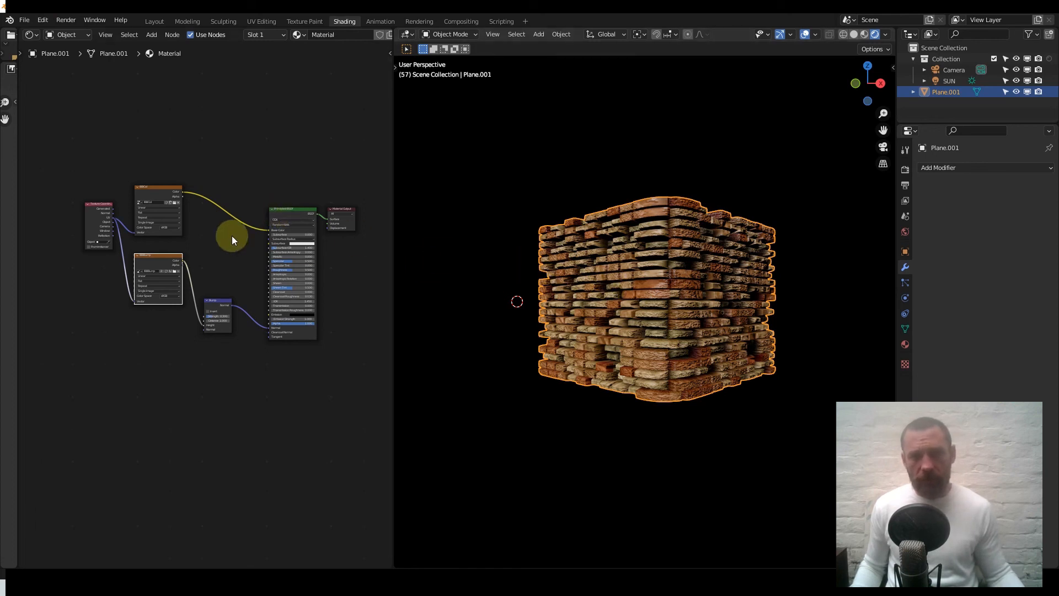
click(523, 177)
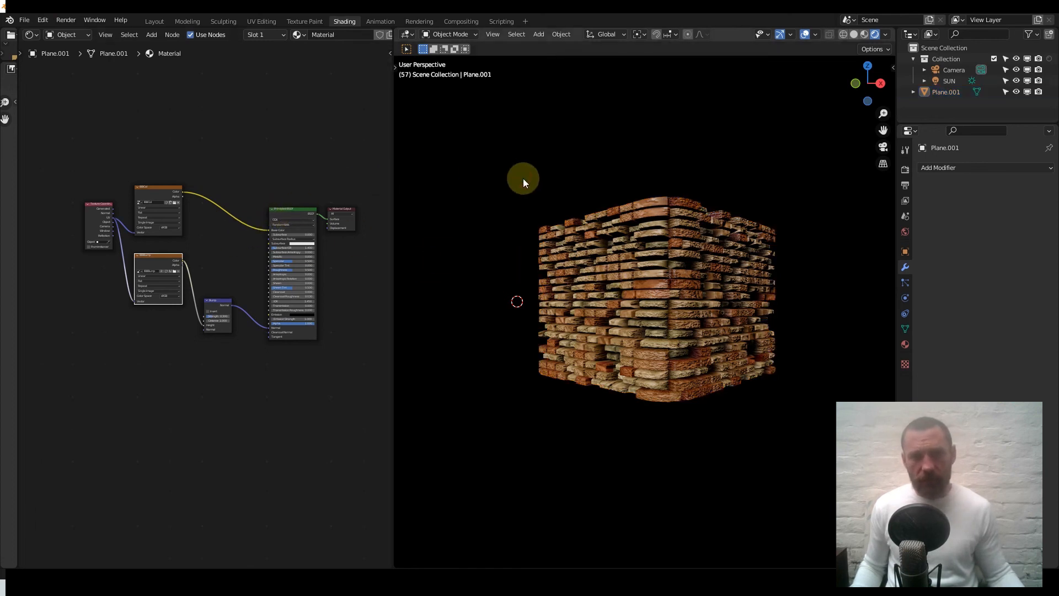